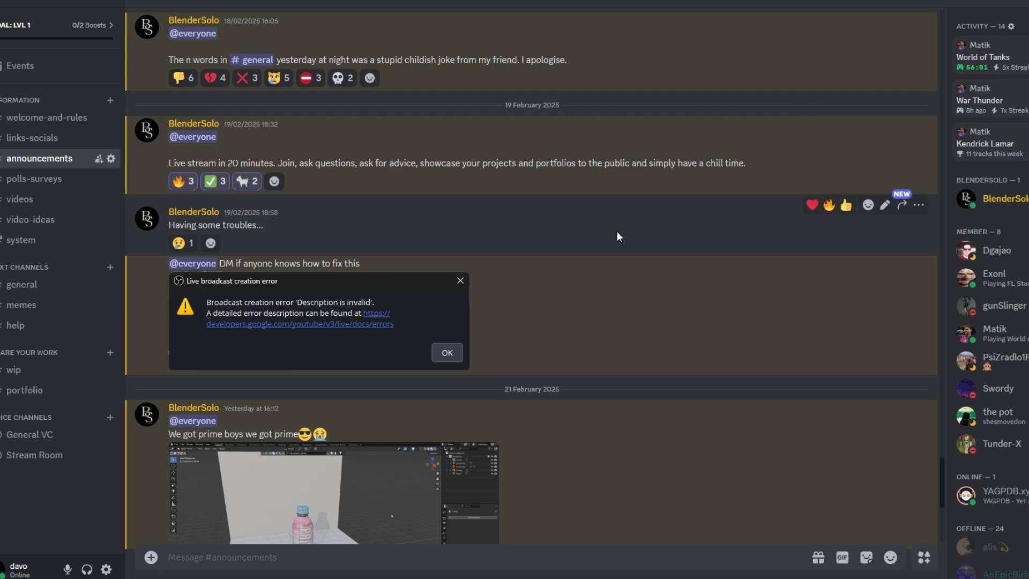
pyautogui.scroll(-5, 595, 293)
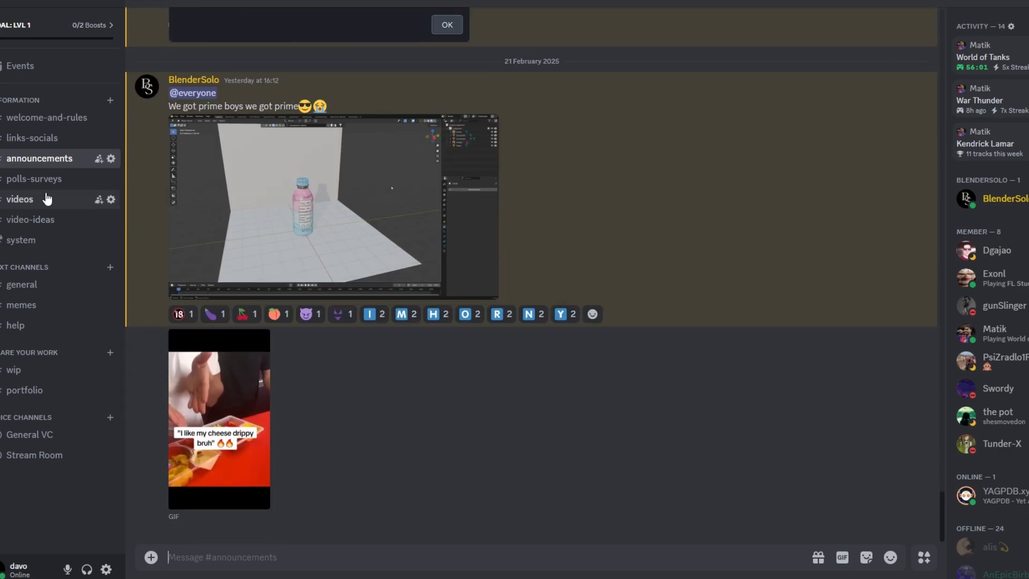
pyautogui.click(64, 180)
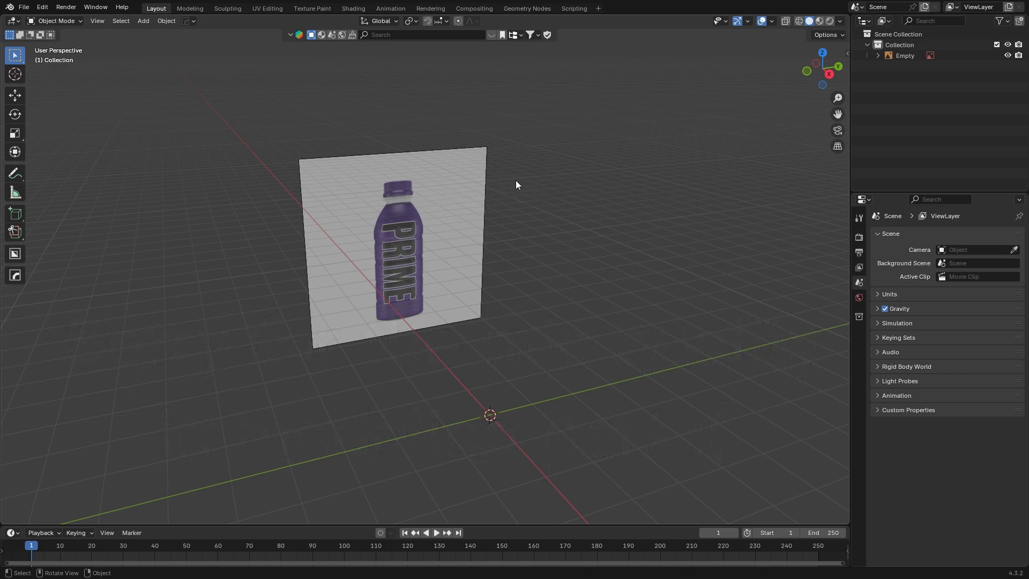
# - Examine the bottle reference image's outline, body grooves, base and cap in the right orthographic view
pyautogui.moveTo(483, 189); pyautogui.dragTo(442, 182, button='middle')
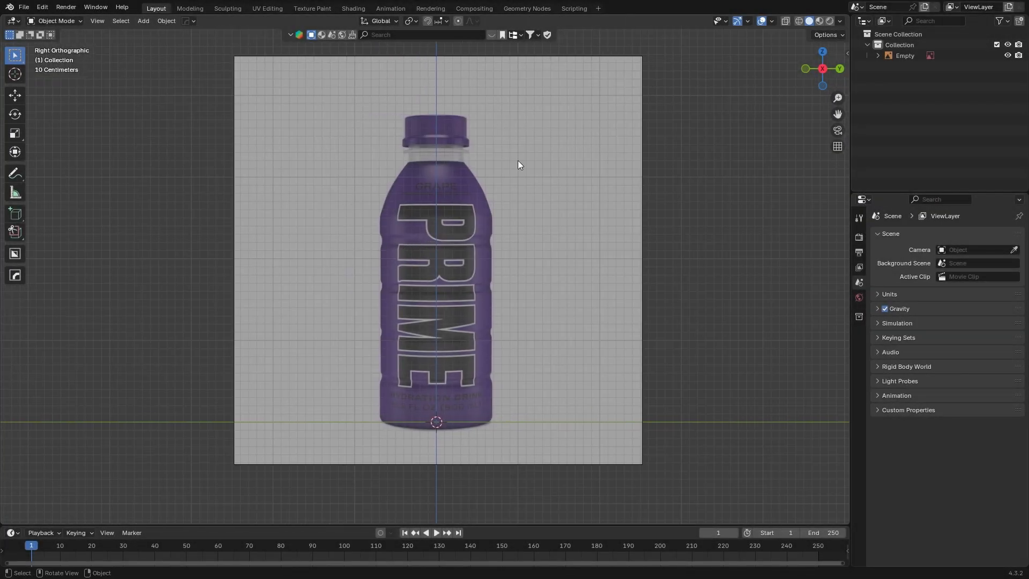
pyautogui.click(537, 215)
pyautogui.scroll(3, 465, 320)
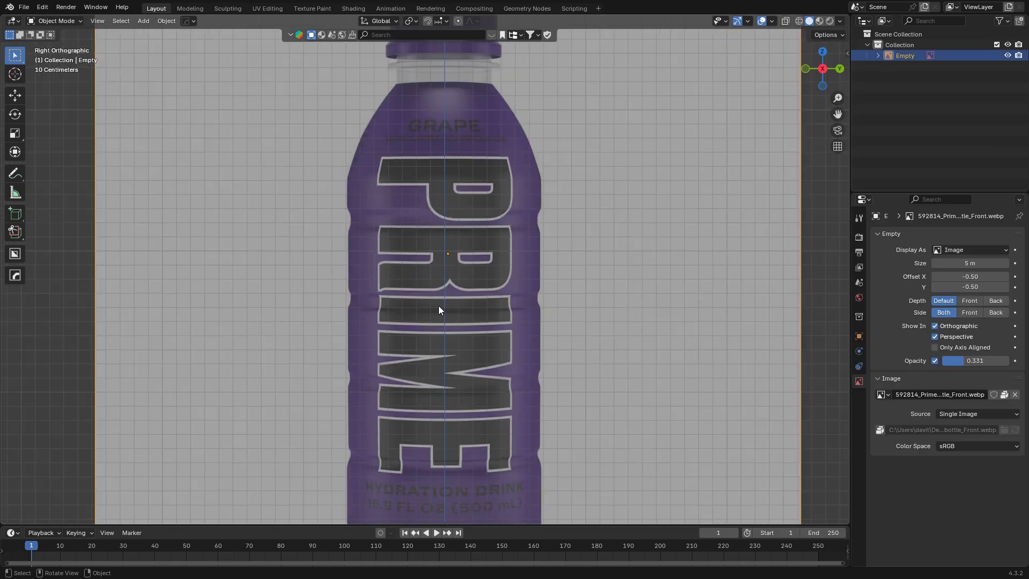
pyautogui.scroll(-1, 389, 201)
pyautogui.scroll(3, 387, 432)
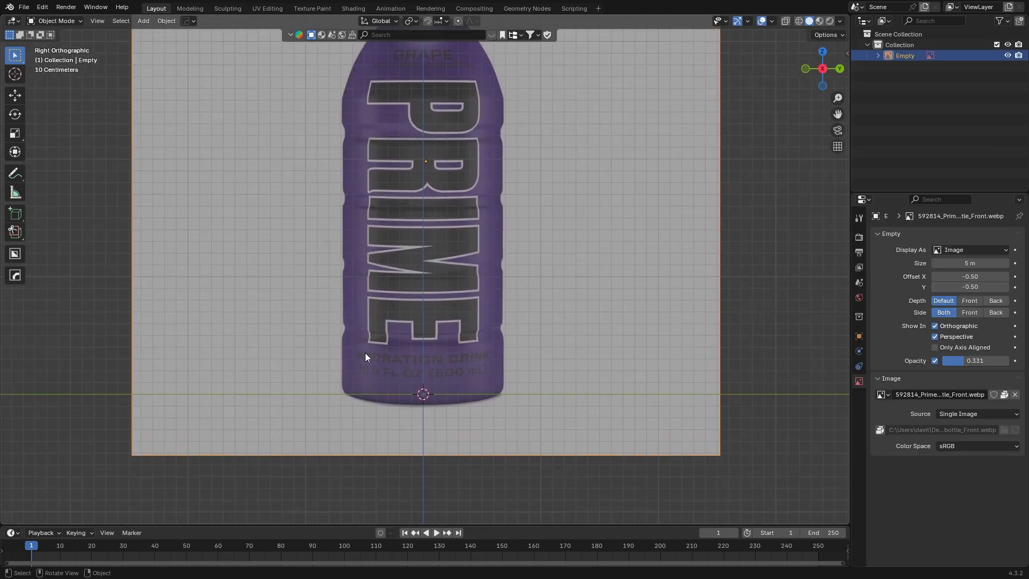
pyautogui.scroll(-2, 296, 166)
pyautogui.scroll(1, 296, 270)
pyautogui.scroll(4, 374, 322)
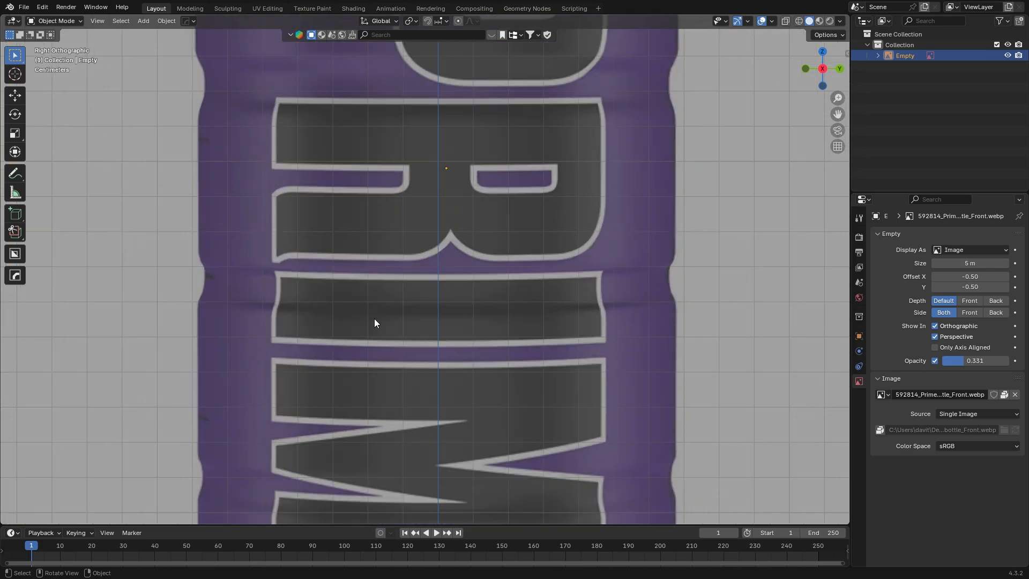
pyautogui.scroll(-5, 385, 292)
pyautogui.scroll(1, 436, 284)
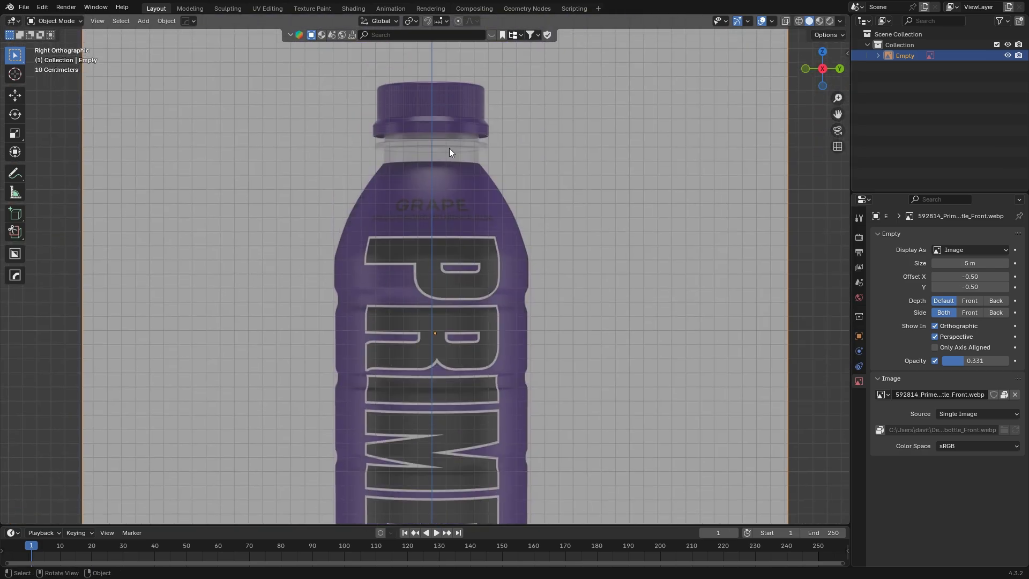
pyautogui.keyDown('shift'); pyautogui.moveTo(449, 147); pyautogui.dragTo(453, 177, button='middle'); pyautogui.keyUp('shift')
pyautogui.scroll(-4, 471, 215)
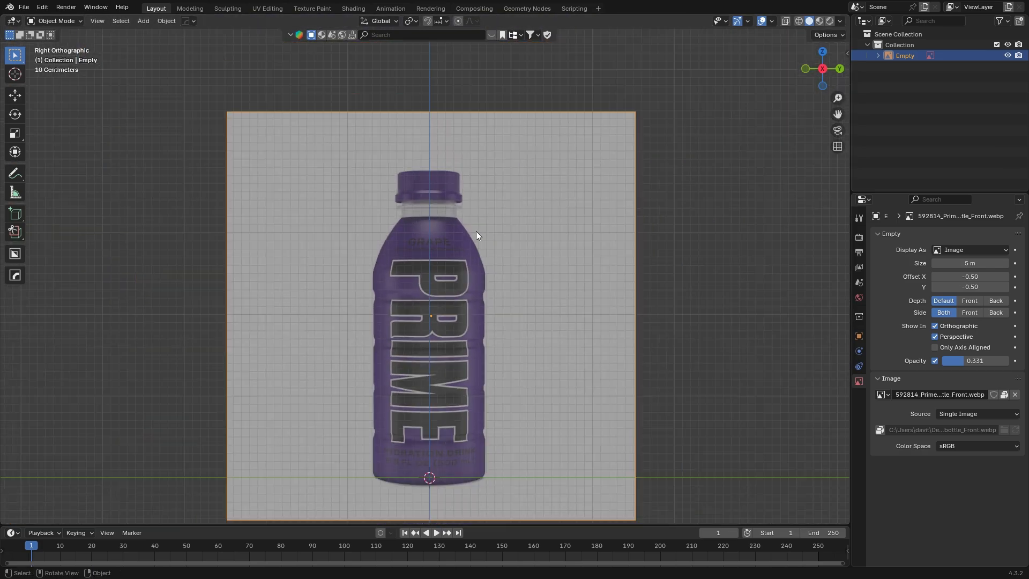
# - Add a 32-vertex mesh circle at the origin and scale it to the width of the reference bottle's base
pyautogui.click(656, 237)
pyautogui.hotkey('shift', 'a')
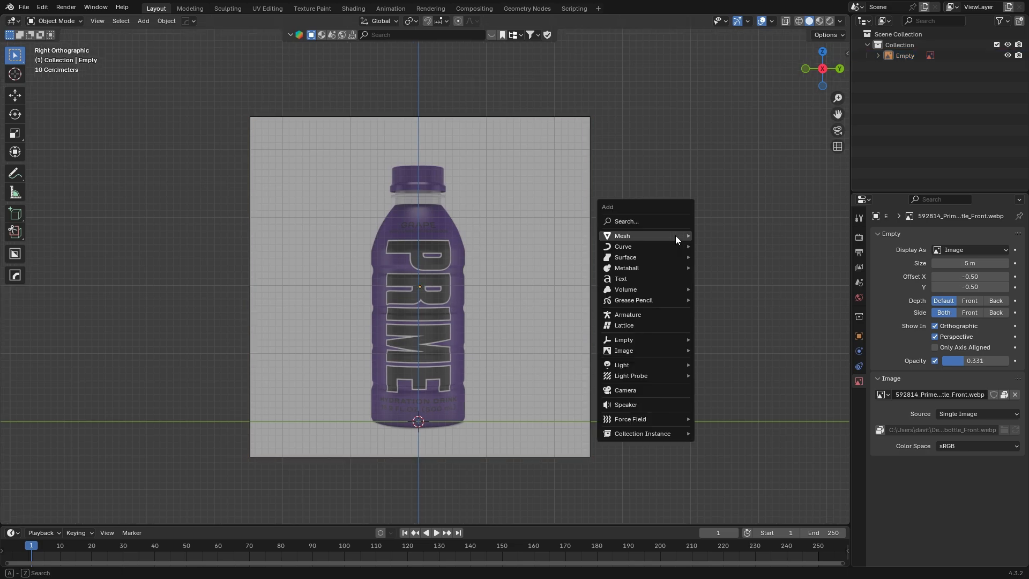
pyautogui.moveTo(675, 236)
pyautogui.click(724, 256)
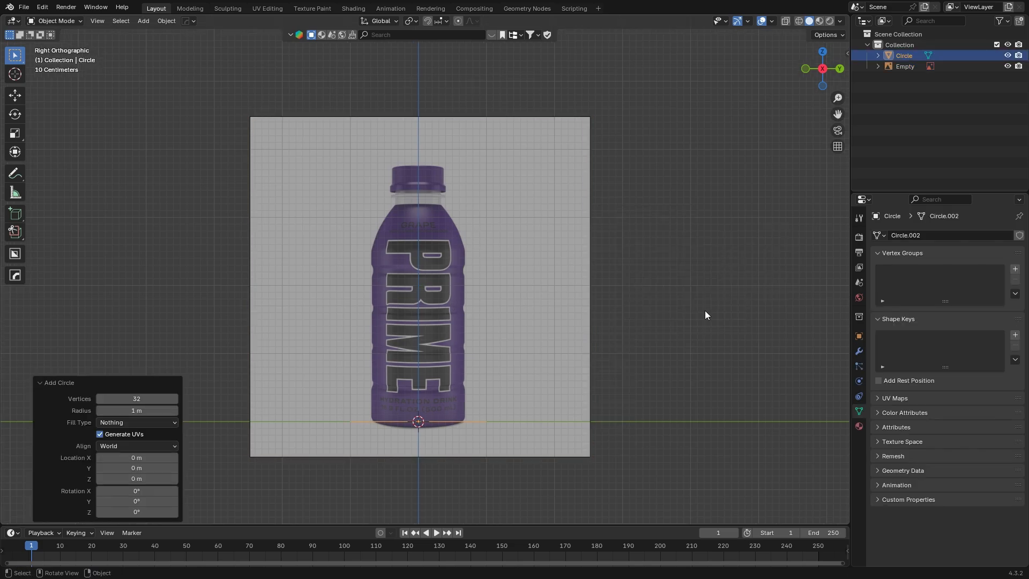
pyautogui.scroll(6, 705, 312)
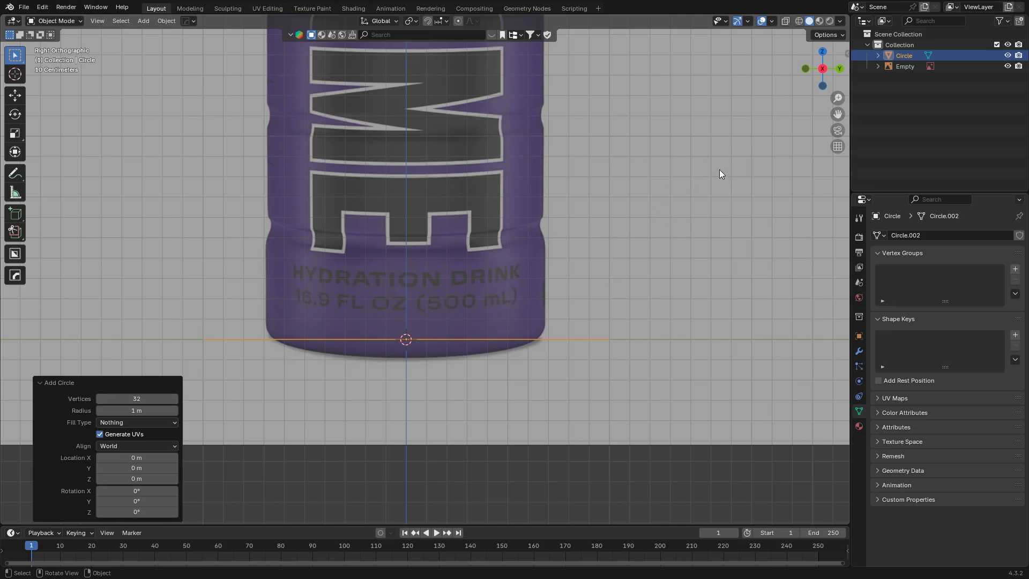
pyautogui.press('s')
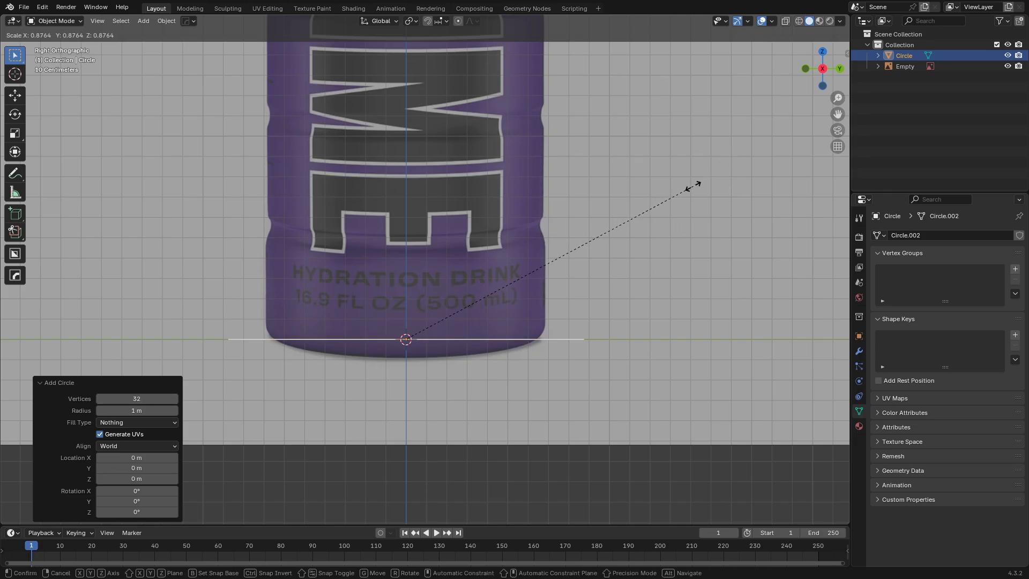
pyautogui.click(638, 224)
# - Extrude the circle's vertices straight up about 2.5 m to the start of the bottle's shoulder
pyautogui.press('Tab')
pyautogui.scroll(-4, 545, 432)
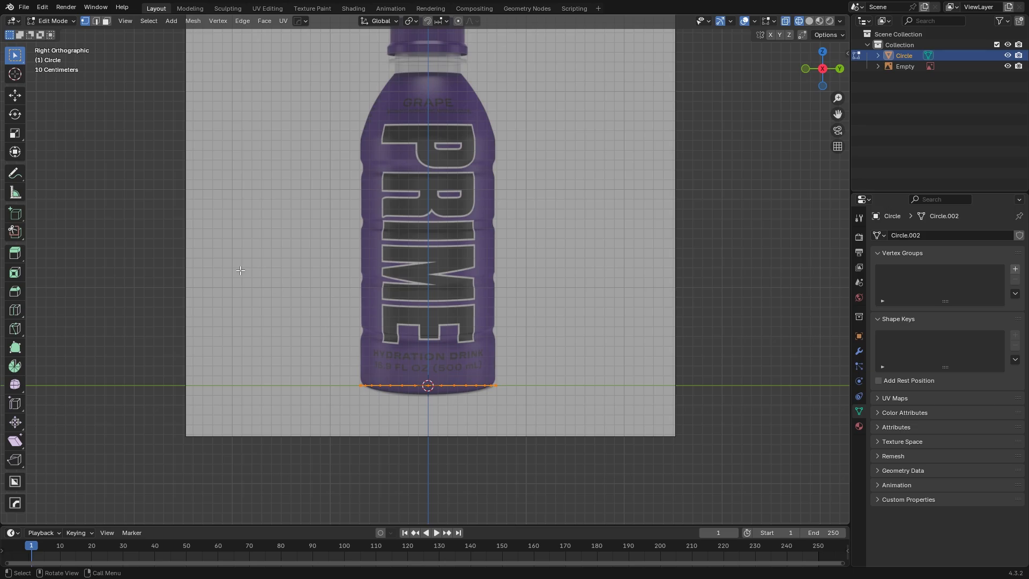
pyautogui.press('e')
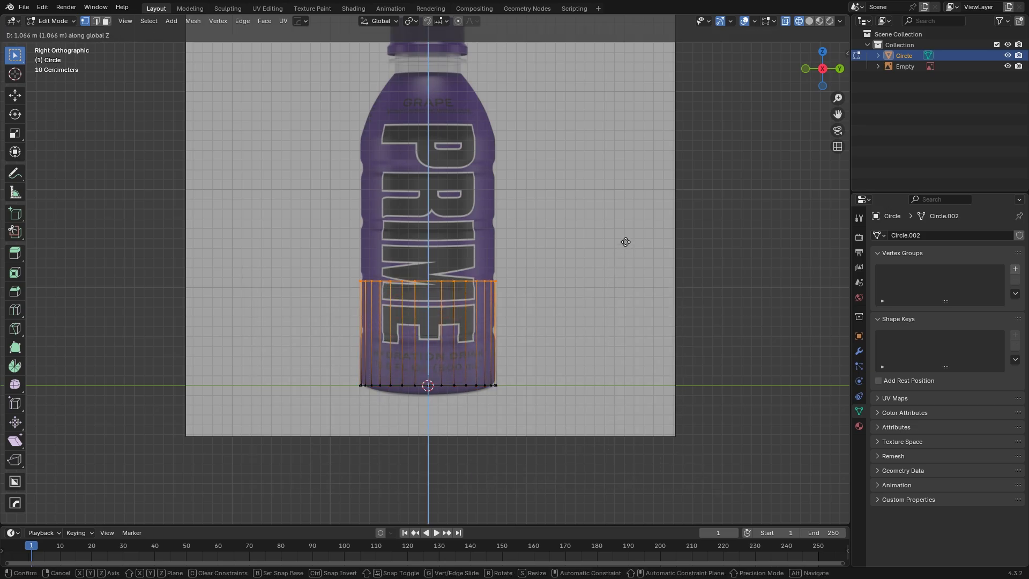
pyautogui.click(631, 298)
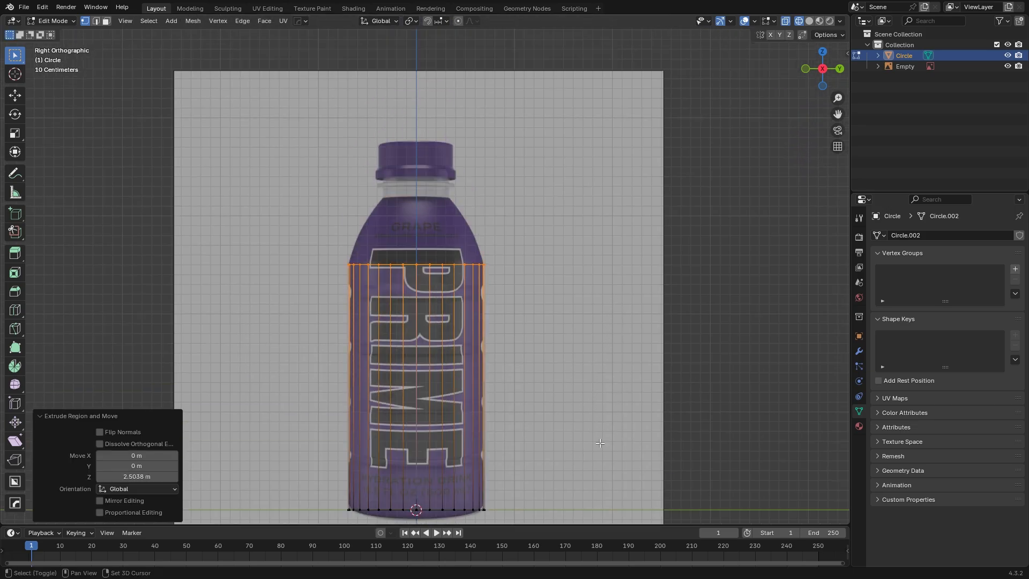
# - Extrude the top ring about 0.69 m and narrow it to the neck width, and extrude the neck about 0.1 m further
pyautogui.scroll(5, 243, 239)
pyautogui.keyDown('shift'); pyautogui.moveTo(314, 95); pyautogui.dragTo(310, 178, button='middle'); pyautogui.keyUp('shift')
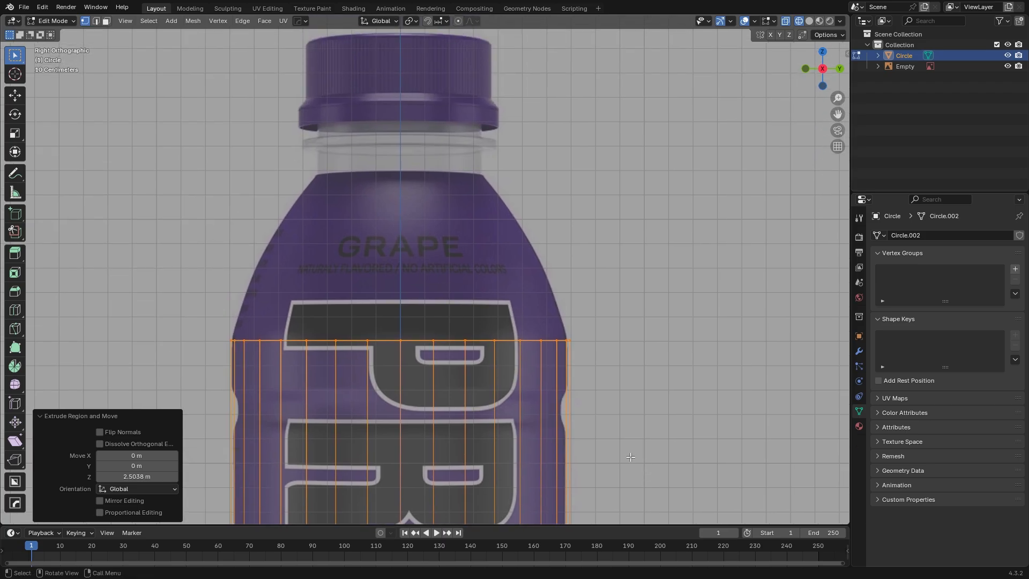
pyautogui.press('e')
pyautogui.click(579, 142)
pyautogui.press('s')
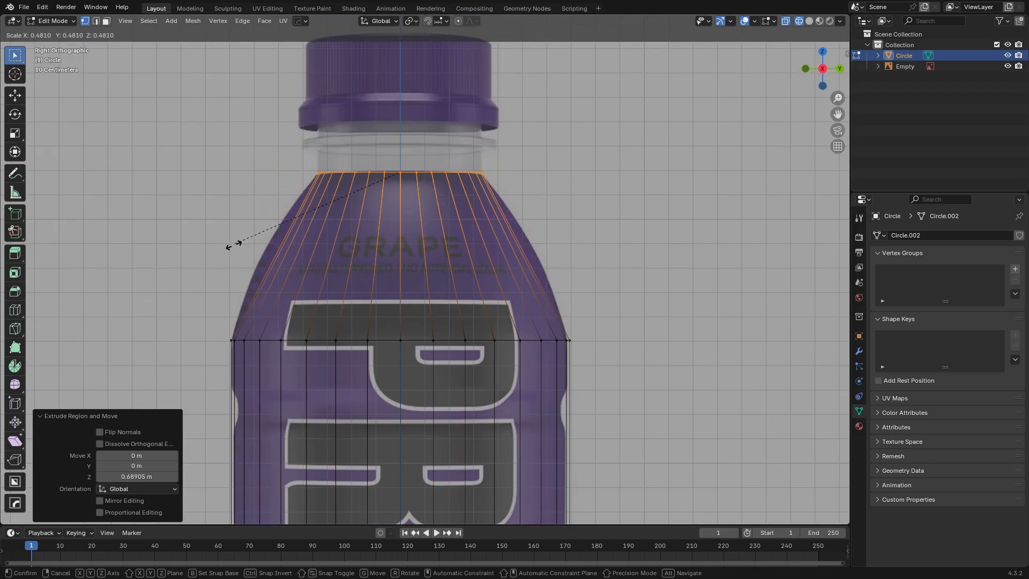
pyautogui.click(234, 241)
pyautogui.press('e')
pyautogui.click(226, 248)
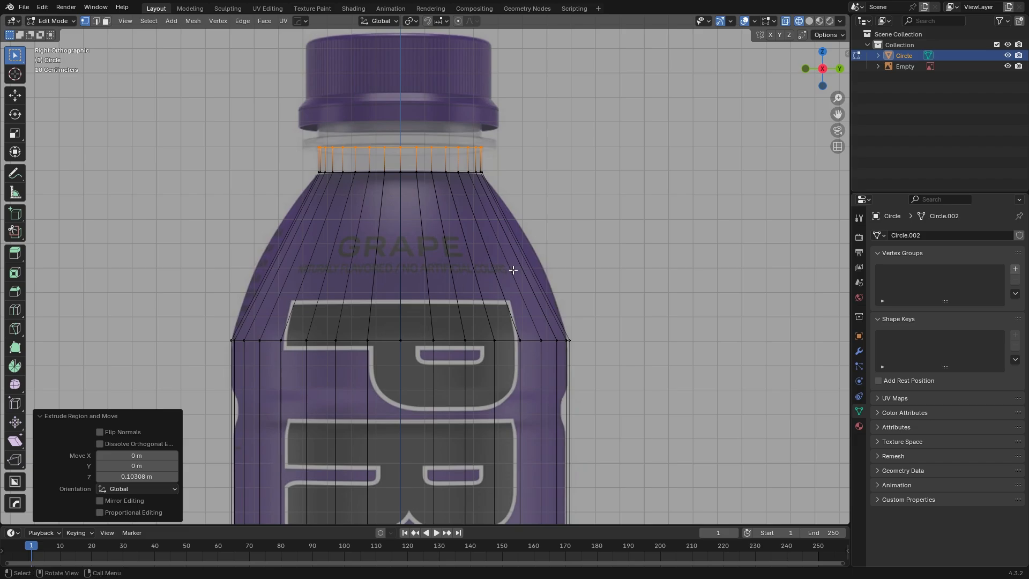
# - Add one centred loop cut around the shoulder and scale it outward to meet the reference bottle's outline
pyautogui.hotkey('ctrl', 'r')
pyautogui.click(544, 252)
pyautogui.rightClick(549, 251)
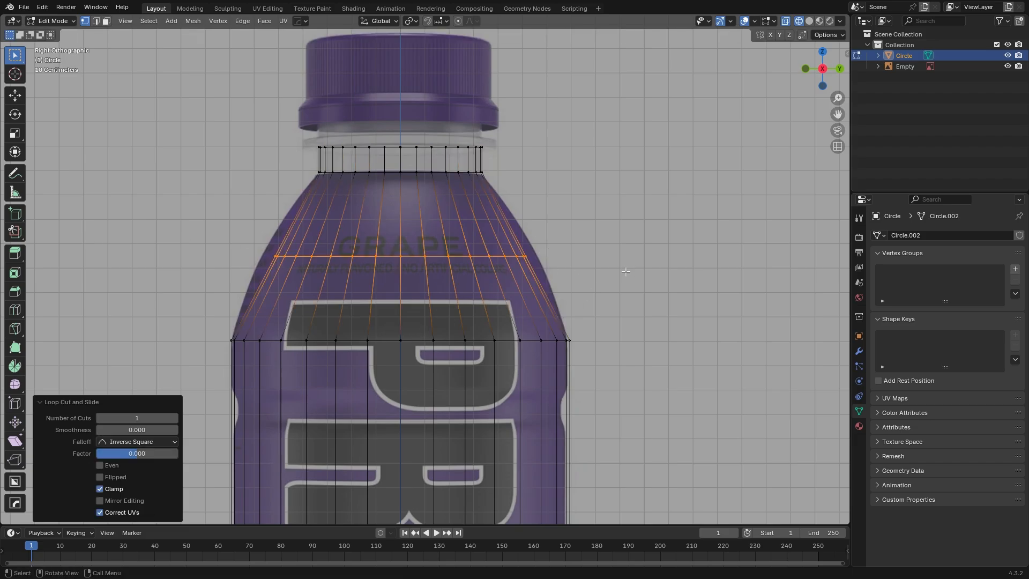
pyautogui.press('s')
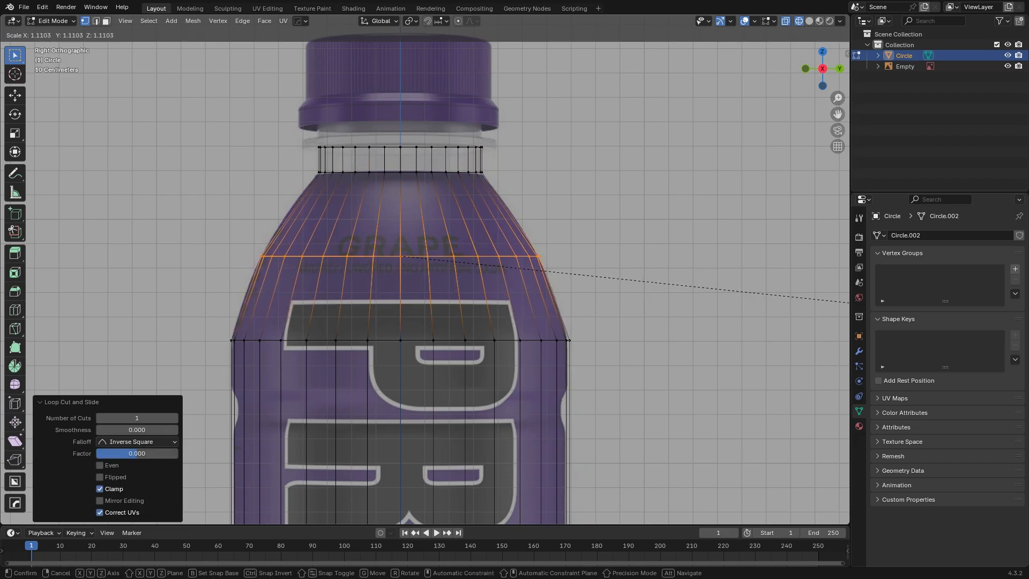
pyautogui.click(407, 220)
# - Bevel the shoulder loop into three edge loops and scale the selection to fit the reference contour in the right view
pyautogui.hotkey('ctrl', 'b')
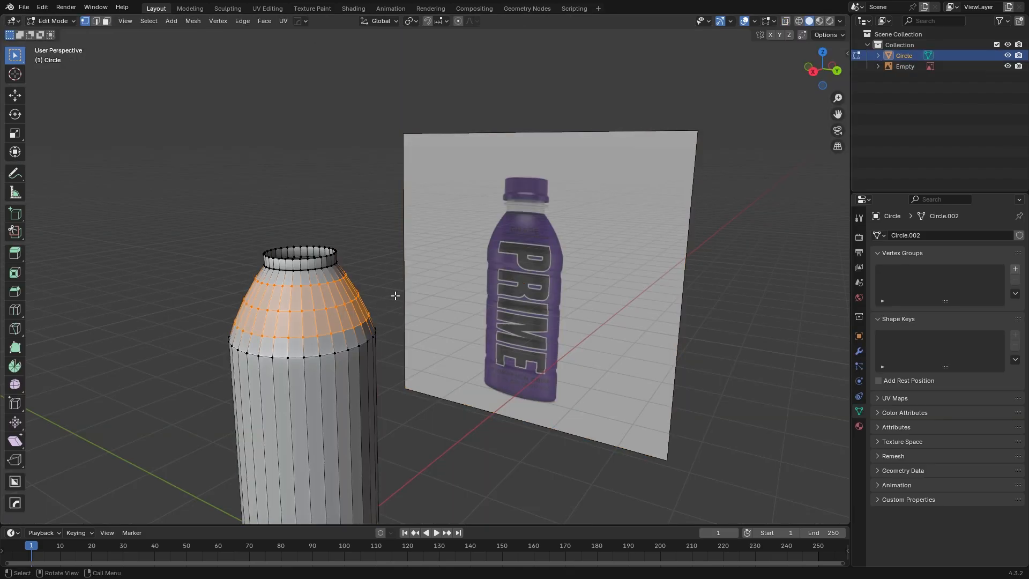
pyautogui.press('KP_3')
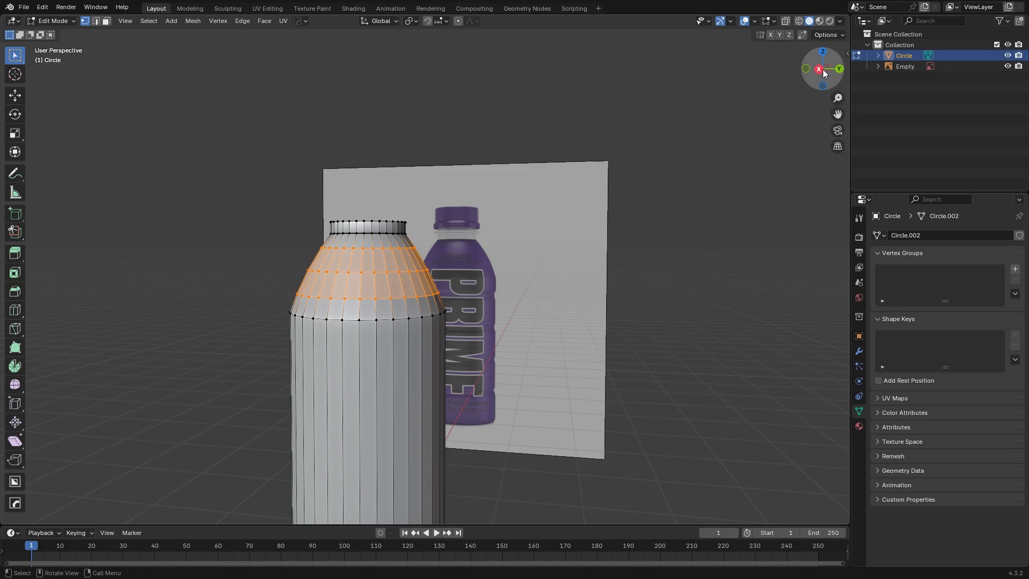
pyautogui.press('KP_Decimal')
pyautogui.press('s')
pyautogui.click(779, 268)
# - Scale the lower and upper shoulder loops individually so they follow the bottle's curved outline
pyautogui.moveTo(204, 280); pyautogui.dragTo(622, 317)
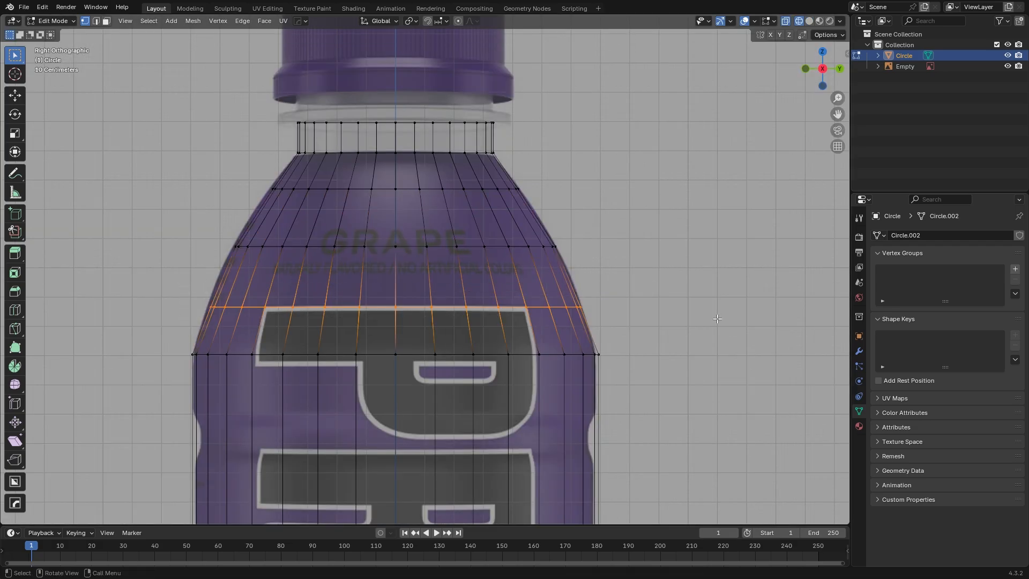
pyautogui.press('s')
pyautogui.click(722, 317)
pyautogui.moveTo(250, 192); pyautogui.dragTo(535, 181)
pyautogui.press('s')
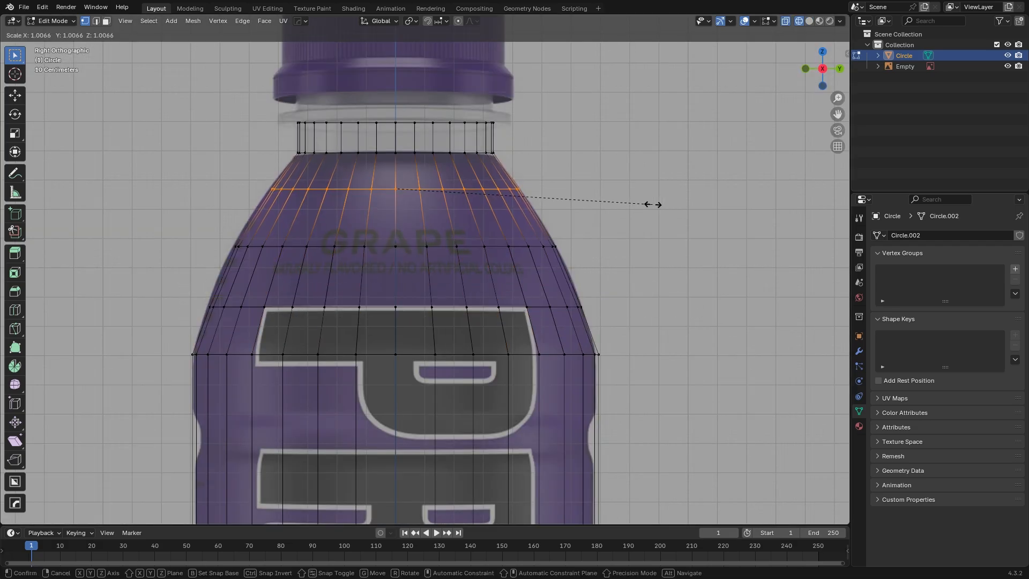
pyautogui.click(659, 205)
# - Add loop cuts around the bottle's body and slide them to the groove positions in the reference image
pyautogui.scroll(-3, 428, 349)
pyautogui.keyDown('shift'); pyautogui.moveTo(316, 429); pyautogui.dragTo(311, 202, button='middle'); pyautogui.keyUp('shift')
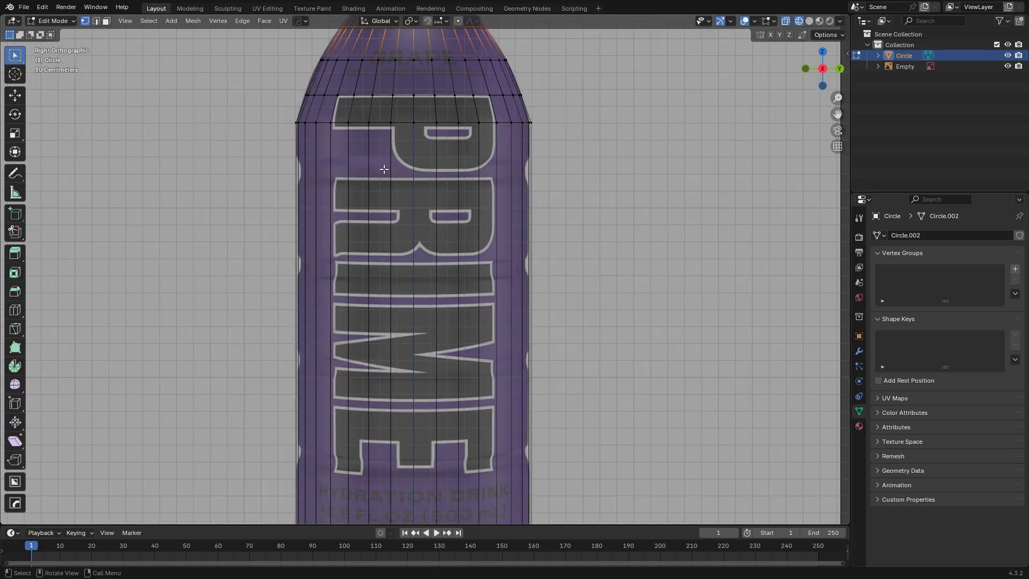
pyautogui.hotkey('ctrl', 'r')
pyautogui.click(535, 269)
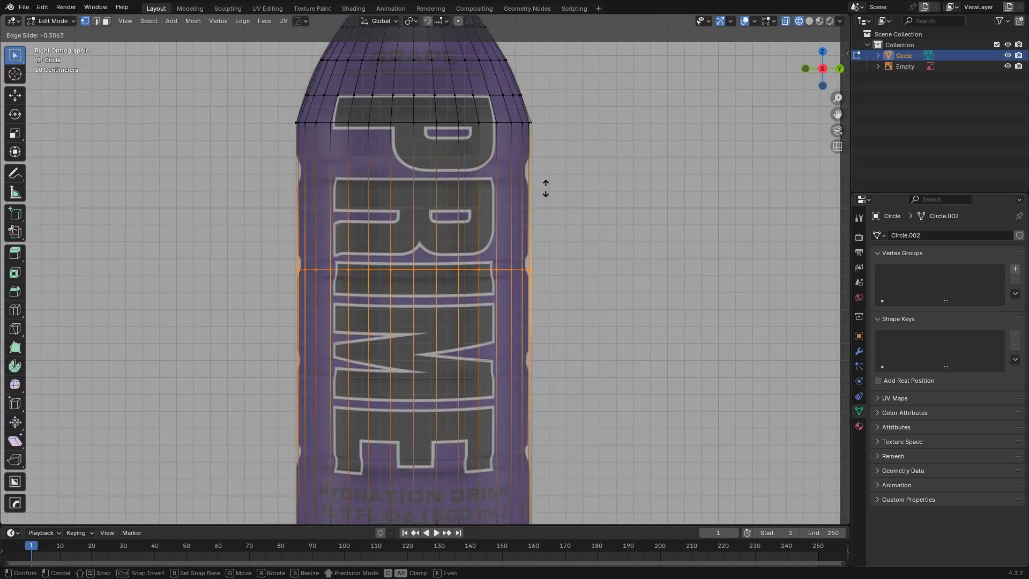
pyautogui.click(545, 180)
pyautogui.hotkey('ctrl', 'r')
pyautogui.click(529, 163)
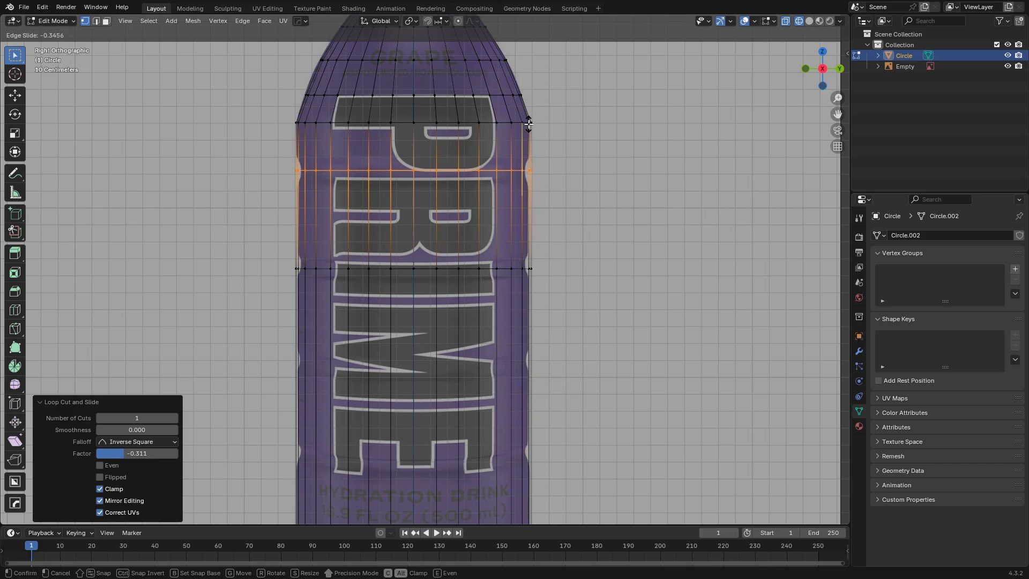
pyautogui.click(529, 124)
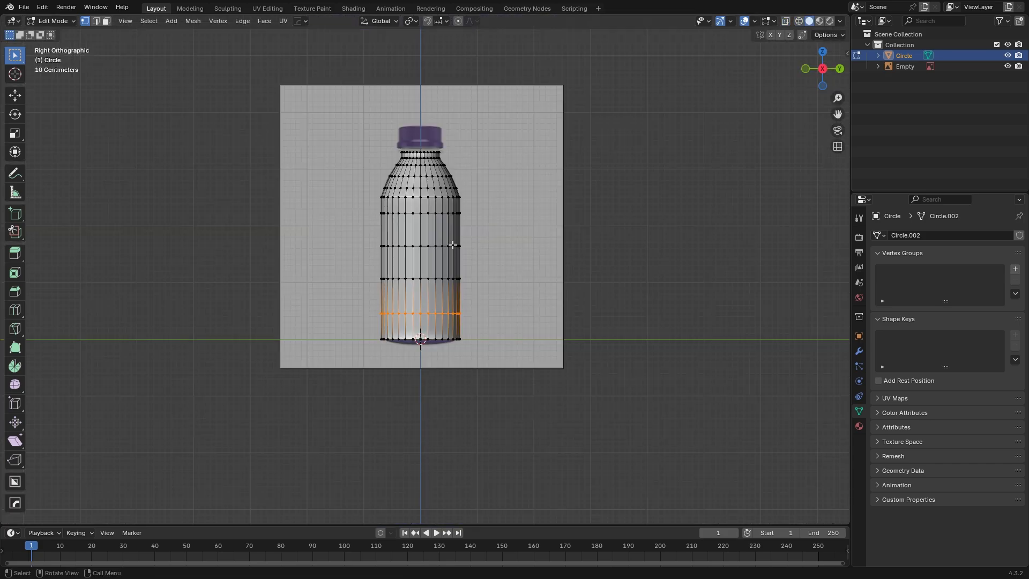
# - Bevel the four groove loops on the body with a width of about 0.037 m and one segment
pyautogui.press('3')
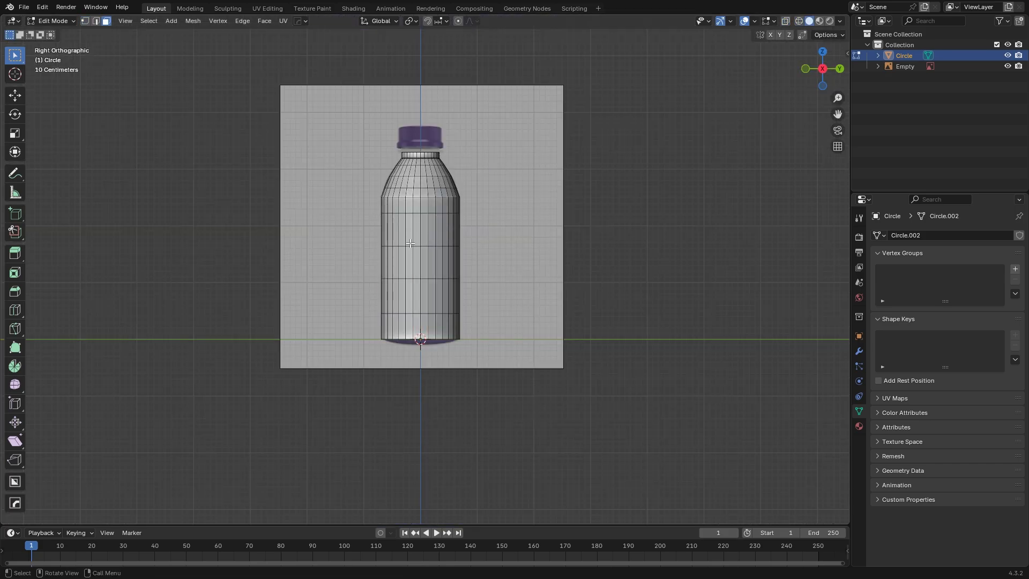
pyautogui.press('2')
pyautogui.scroll(4, 411, 243)
pyautogui.hotkey('alt', 'z')
pyautogui.hotkey('ctrl', 'b')
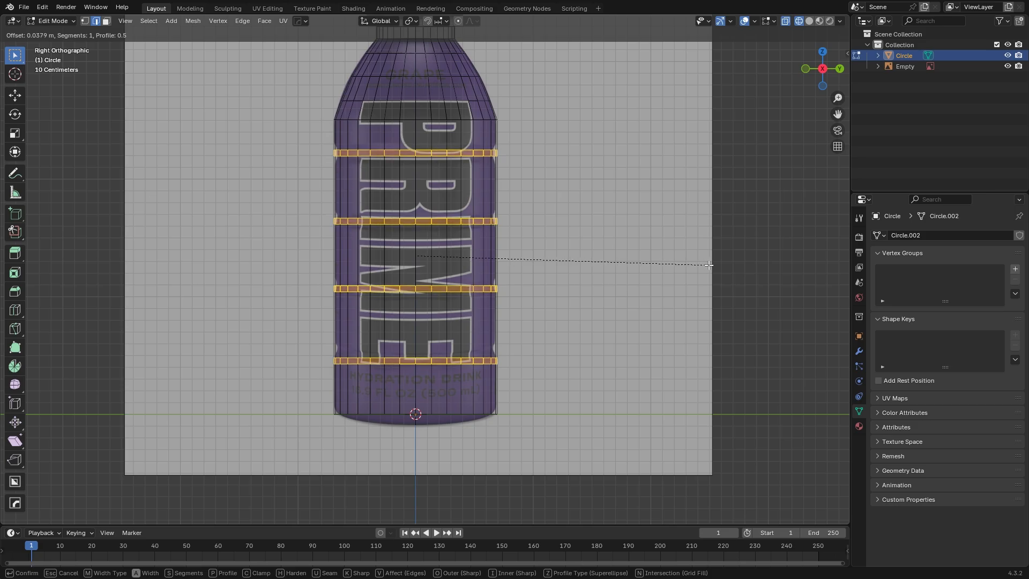
pyautogui.click(708, 265)
# - Extrude the four beveled bands inward along their normals to form recessed grooves around the body
pyautogui.hotkey('alt', 'z')
pyautogui.moveTo(760, 156); pyautogui.dragTo(632, 198, button='middle')
pyautogui.hotkey('alt', 'e')
pyautogui.click(633, 197)
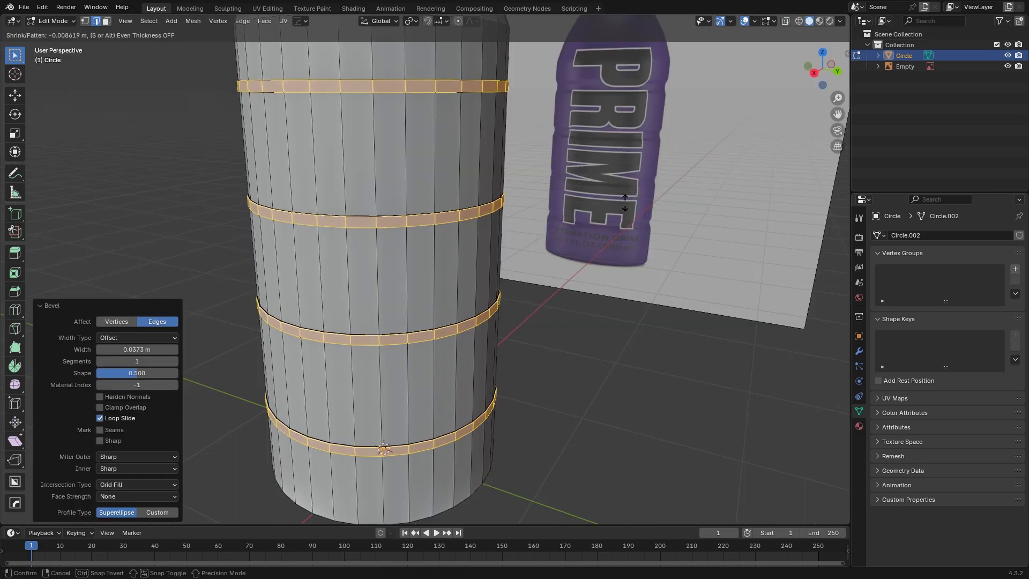
pyautogui.click(643, 166)
pyautogui.press('Tab')
pyautogui.scroll(-8, 609, 234)
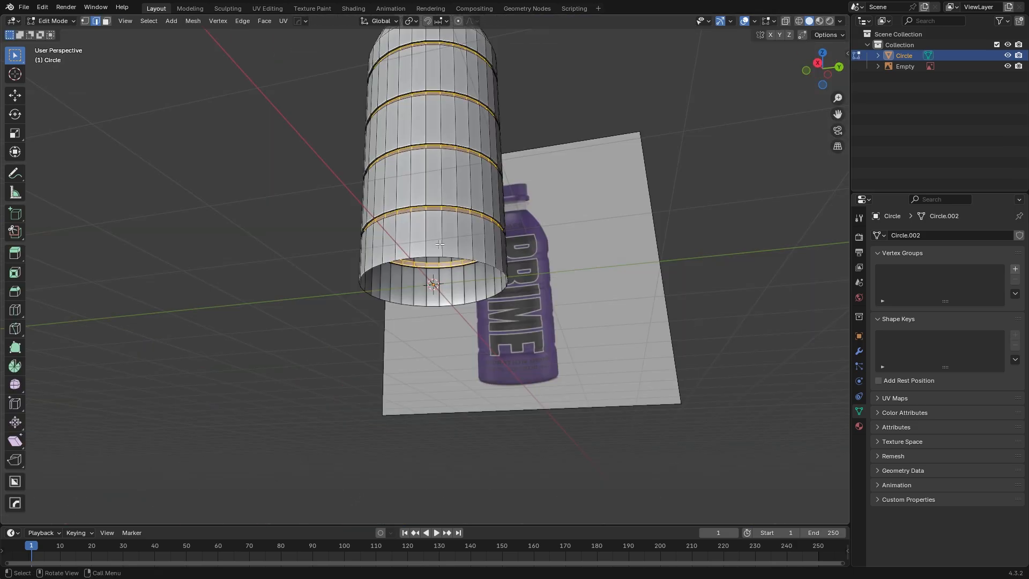
# - Extrude the open bottom edge loop slightly downward and scale it to 0.869 to taper the bottle's base
pyautogui.keyDown('alt'); pyautogui.click(423, 257); pyautogui.keyUp('alt')
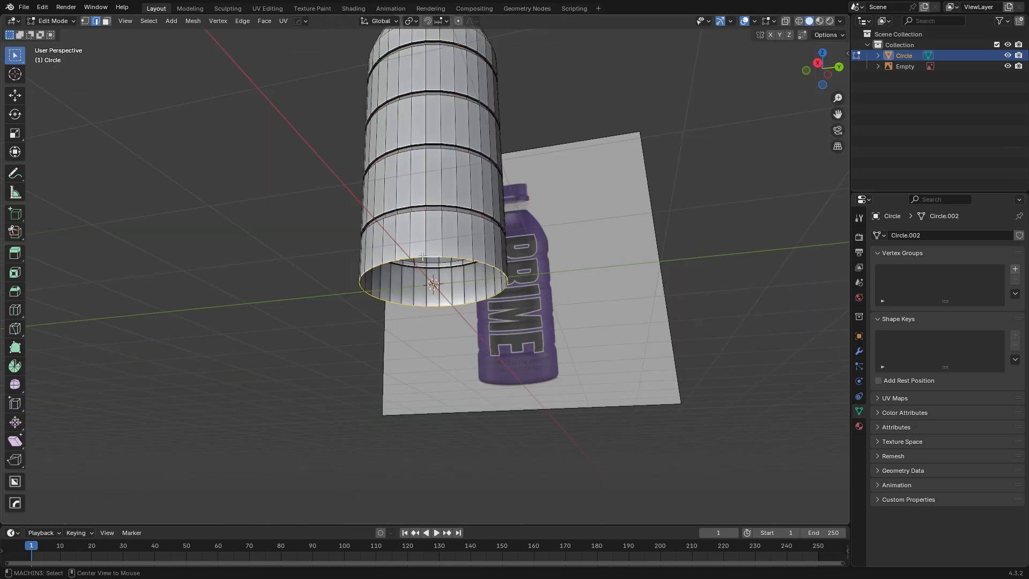
pyautogui.click(818, 63)
pyautogui.scroll(2, 619, 216)
pyautogui.scroll(3, 618, 215)
pyautogui.press('e')
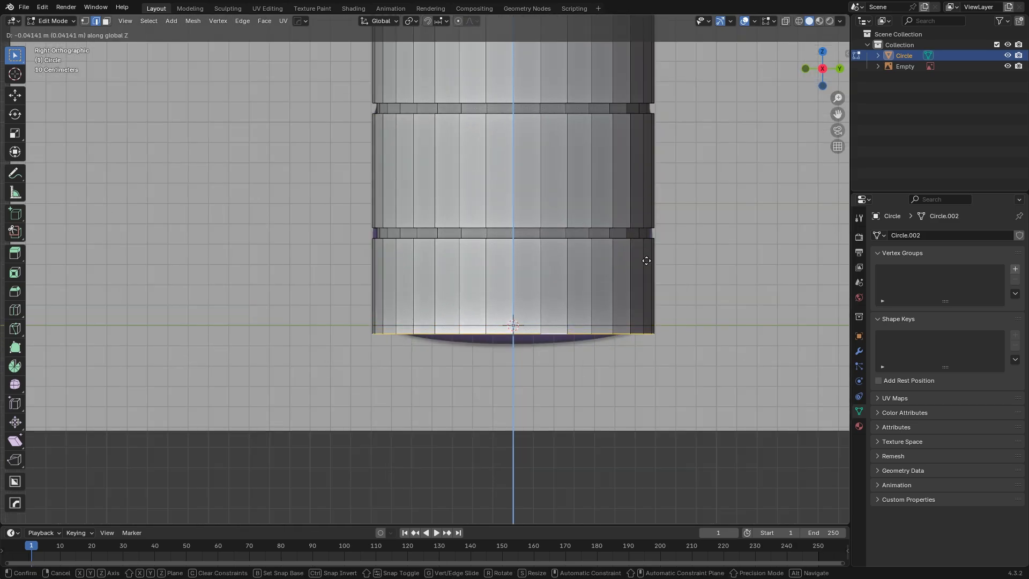
pyautogui.click(642, 264)
pyautogui.press('s')
pyautogui.click(555, 339)
pyautogui.moveTo(555, 339); pyautogui.dragTo(640, 268, button='middle')
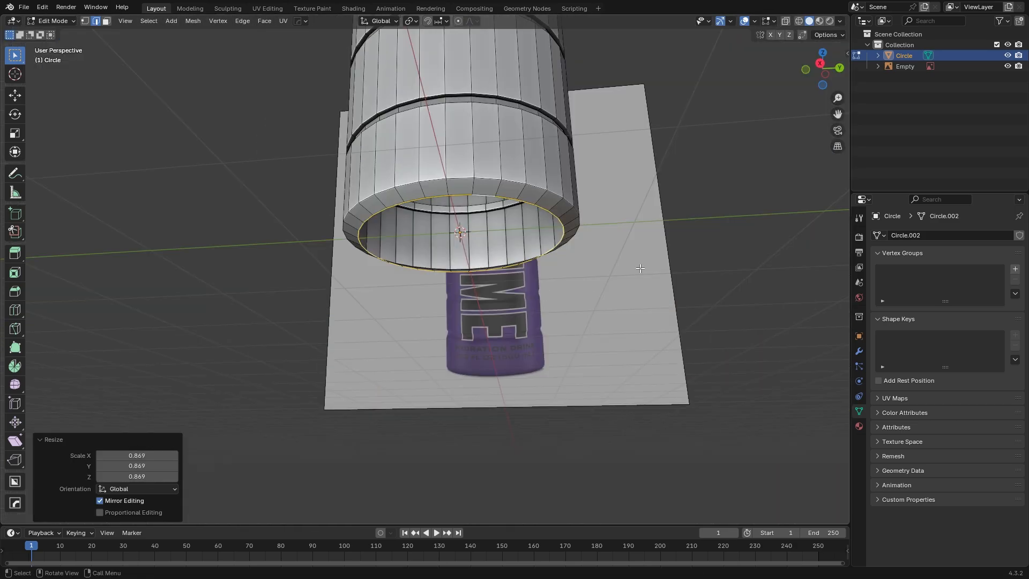
# - Shade the bottle smooth and add a Subdivision Surface modifier with a viewport level of 1
pyautogui.press('Tab')
pyautogui.scroll(-3, 584, 180)
pyautogui.moveTo(584, 179); pyautogui.dragTo(489, 255, button='middle')
pyautogui.rightClick(422, 249)
pyautogui.click(422, 249)
pyautogui.scroll(3, 466, 236)
pyautogui.hotkey('ctrl', '1')
pyautogui.click(859, 351)
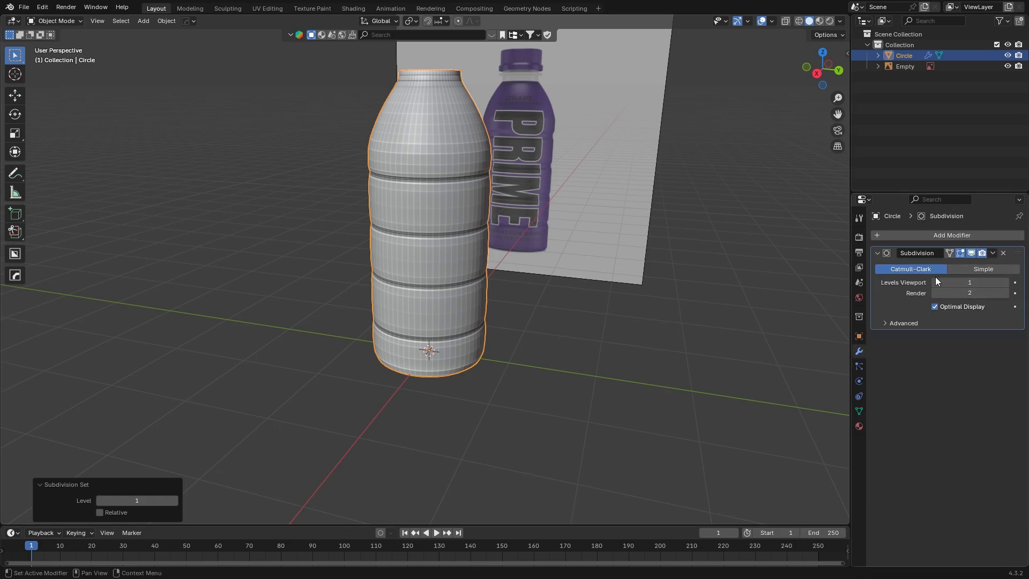
pyautogui.press('KP_3')
pyautogui.scroll(6, 526, 168)
pyautogui.hotkey('alt', 'z')
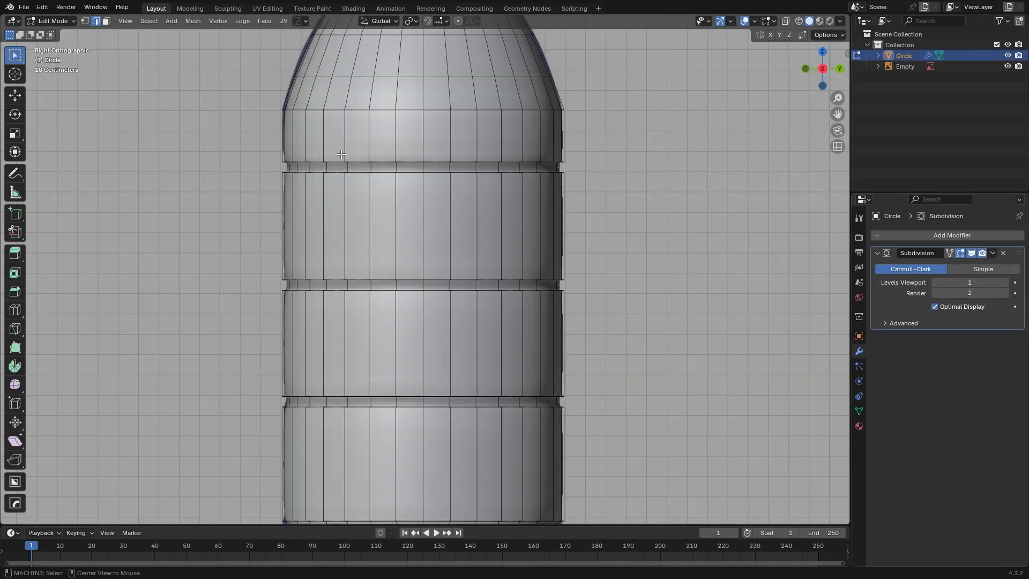
pyautogui.keyDown('alt'); pyautogui.click(343, 156); pyautogui.keyUp('alt')
pyautogui.keyDown('alt'); pyautogui.keyDown('shift'); pyautogui.click(343, 174); pyautogui.keyUp('shift'); pyautogui.keyUp('alt')
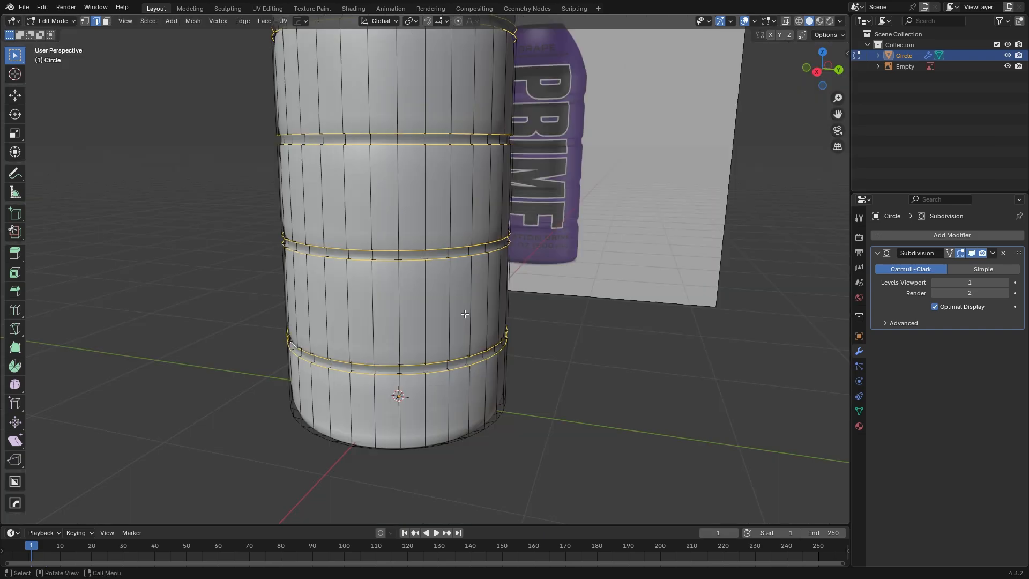
pyautogui.scroll(2, 465, 314)
pyautogui.press('s')
pyautogui.press('y')
pyautogui.rightClick(583, 300)
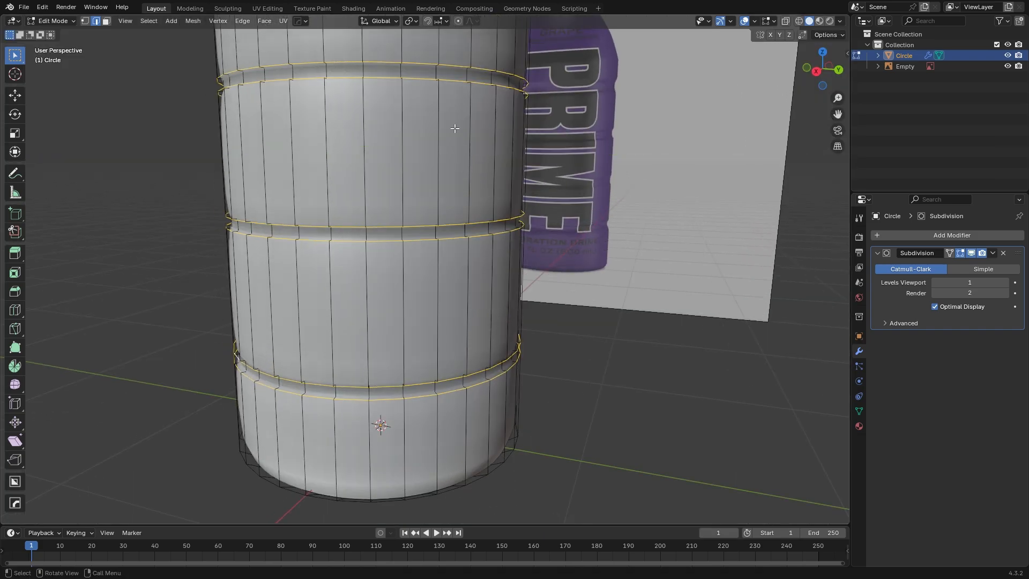
# - Move the lower edge loops of the four body grooves down along Z by about 0.022 m
pyautogui.click(410, 24)
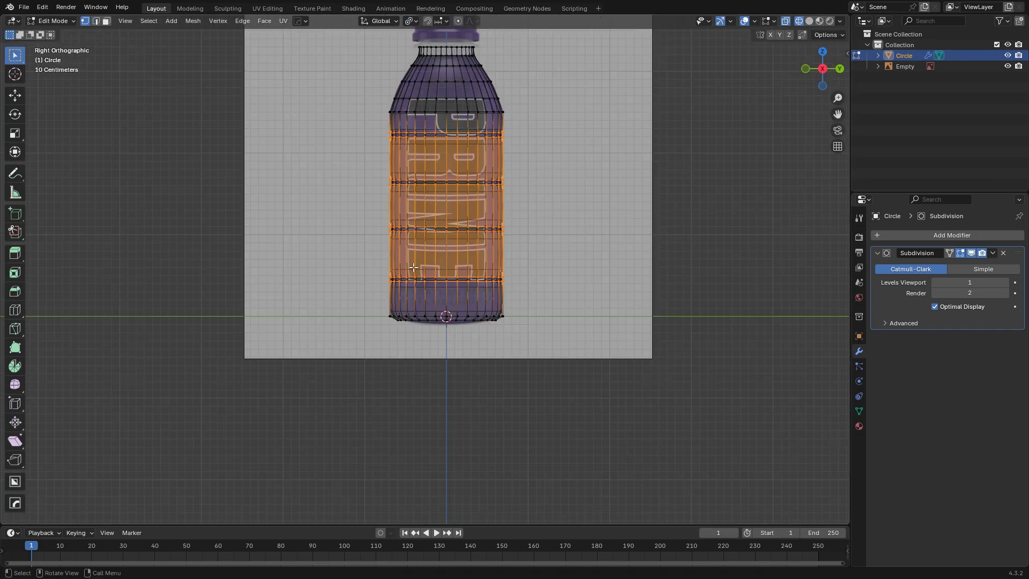
pyautogui.moveTo(348, 261); pyautogui.dragTo(539, 282)
pyautogui.click(809, 21)
pyautogui.press('g')
pyautogui.press('z')
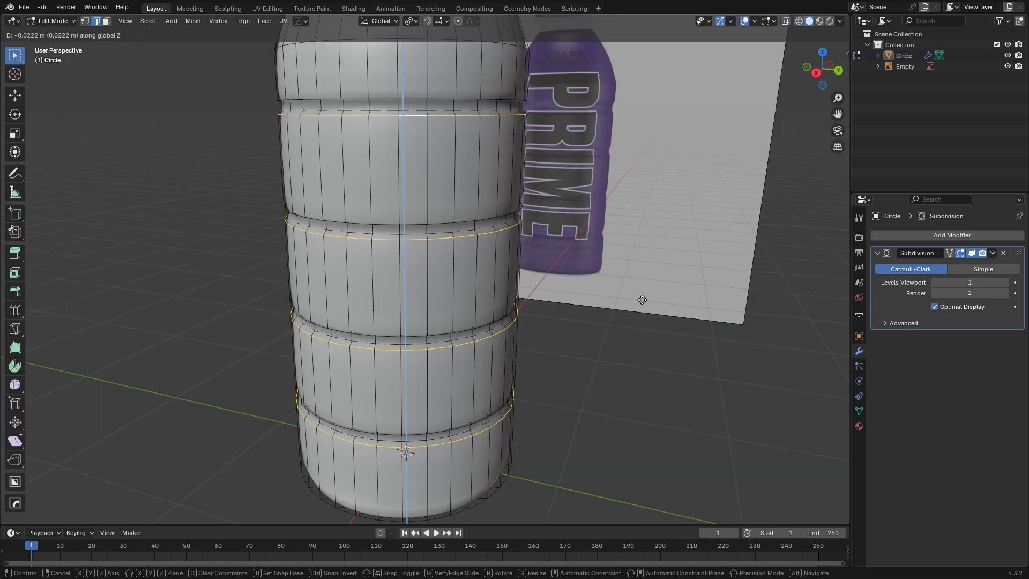
pyautogui.click(641, 298)
# - Select the upper edge loops of all four body grooves and move them along Z
pyautogui.keyDown('alt'); pyautogui.click(391, 433); pyautogui.keyUp('alt')
pyautogui.keyDown('alt'); pyautogui.keyDown('shift'); pyautogui.click(386, 336); pyautogui.keyUp('shift'); pyautogui.keyUp('alt')
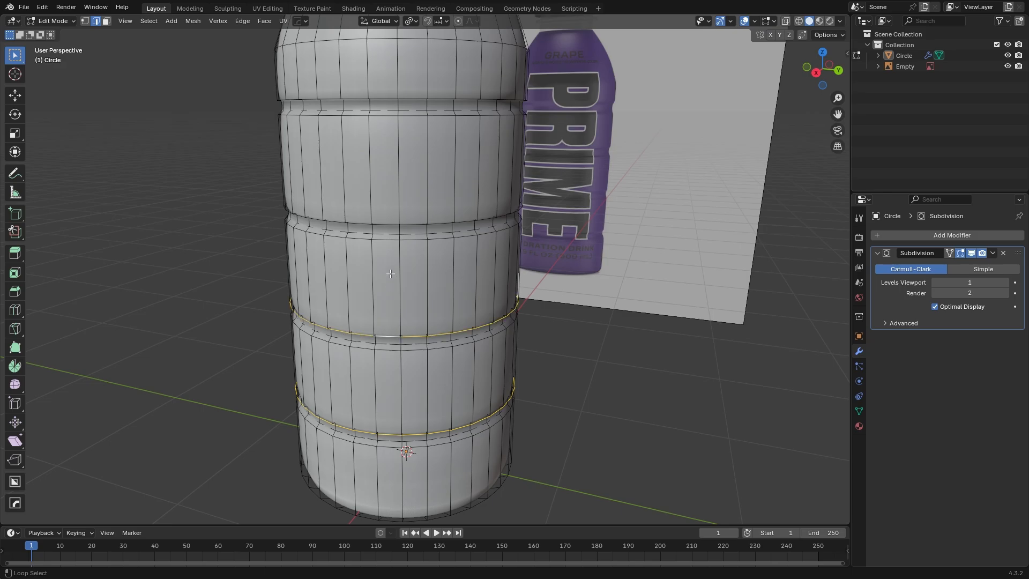
pyautogui.keyDown('alt'); pyautogui.keyDown('shift'); pyautogui.click(384, 224); pyautogui.keyUp('shift'); pyautogui.keyUp('alt')
pyautogui.keyDown('alt'); pyautogui.keyDown('shift'); pyautogui.click(384, 100); pyautogui.keyUp('shift'); pyautogui.keyUp('alt')
pyautogui.press('g')
pyautogui.press('z')
pyautogui.click(591, 170)
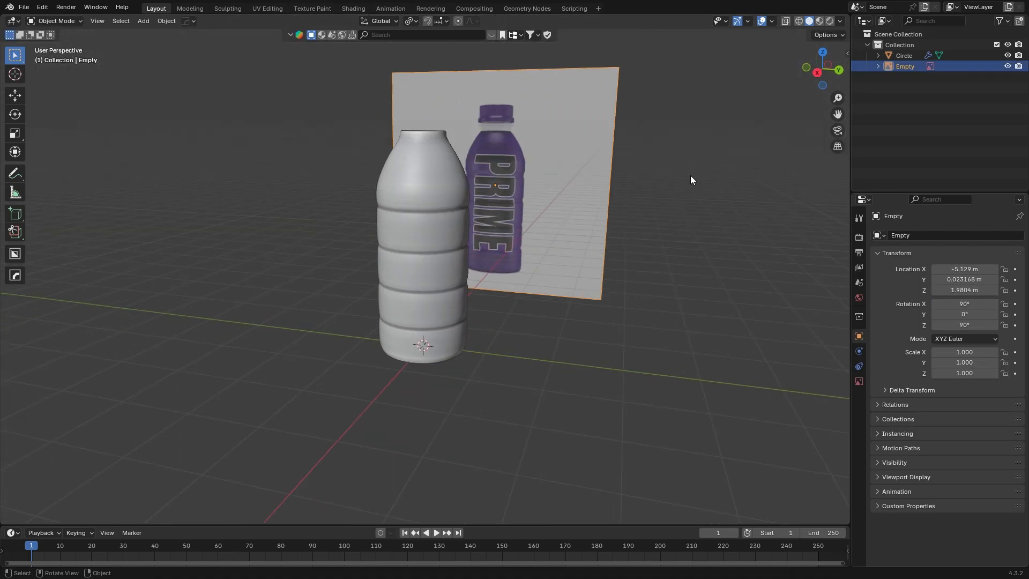
# - Bevel the edge loop where the neck meets the shoulder by about 0.018 m with two segments
pyautogui.scroll(6, 419, 229)
pyautogui.moveTo(419, 230); pyautogui.dragTo(397, 159, button='middle')
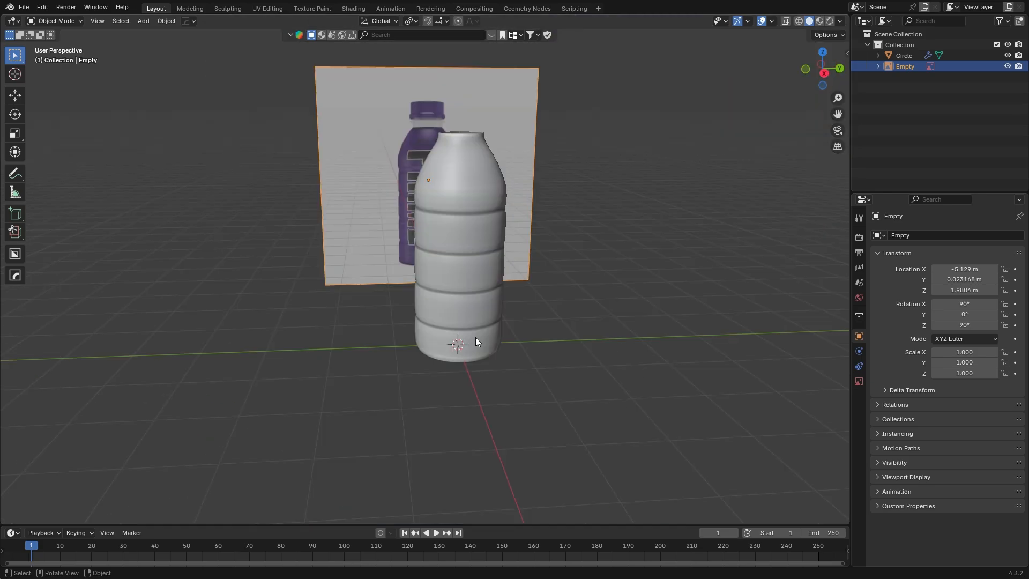
pyautogui.click(495, 361)
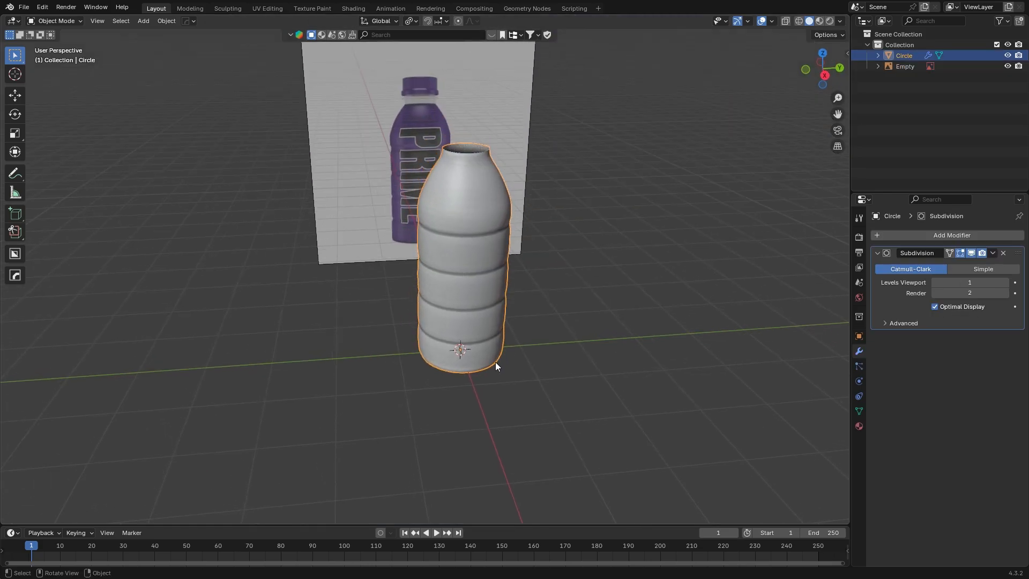
pyautogui.press('Tab')
pyautogui.scroll(6, 472, 300)
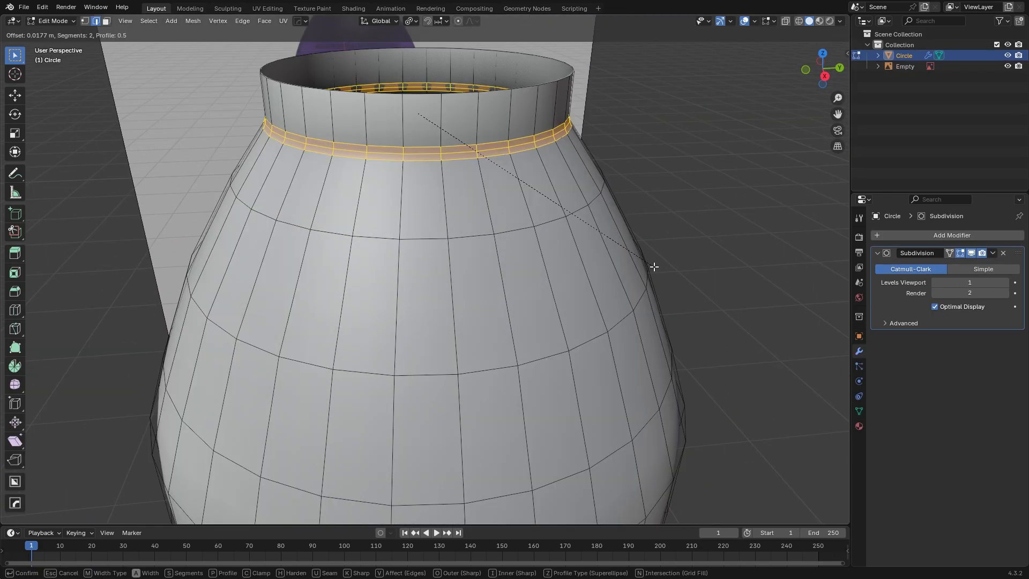
pyautogui.click(664, 268)
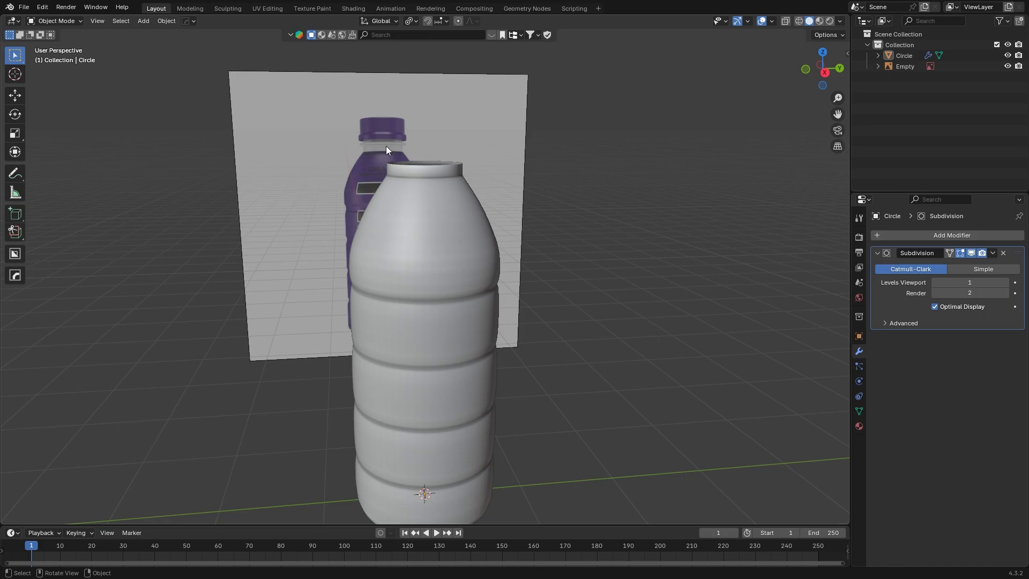
# - Extrude the neck's top edge loop outward at a scale of 1.207 to match the collar width in the reference image
pyautogui.click(413, 190)
pyautogui.moveTo(415, 191); pyautogui.dragTo(417, 214, button='middle')
pyautogui.press('Tab')
pyautogui.scroll(2, 420, 262)
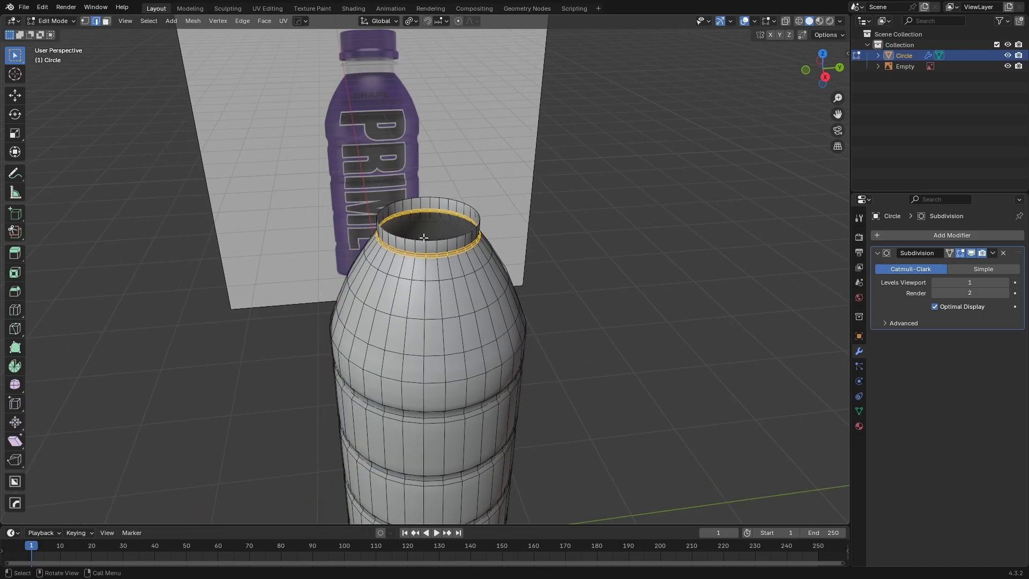
pyautogui.keyDown('alt'); pyautogui.click(424, 239); pyautogui.keyUp('alt')
pyautogui.click(830, 75)
pyautogui.scroll(5, 455, 215)
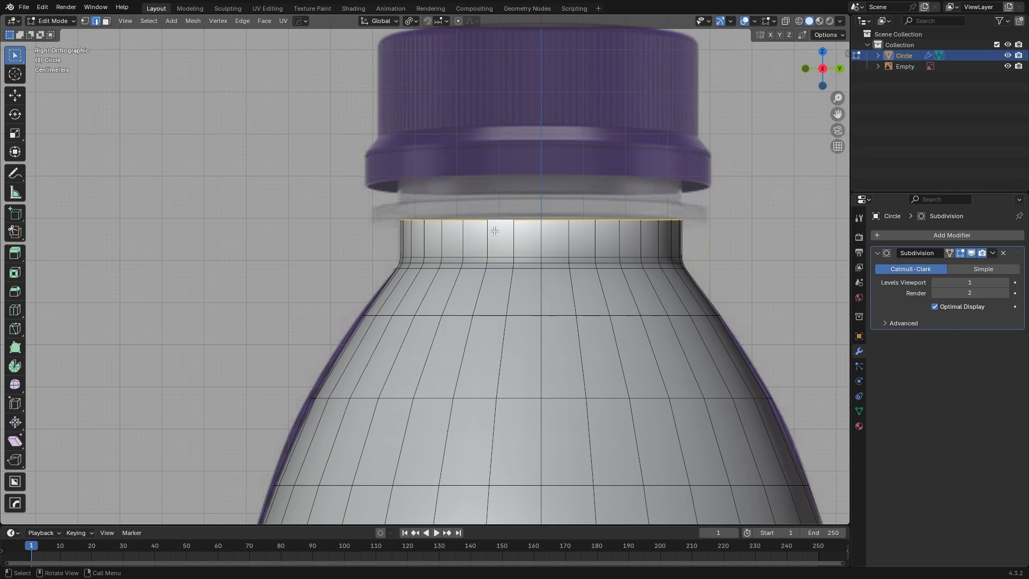
pyautogui.keyDown('shift'); pyautogui.moveTo(587, 219); pyautogui.dragTo(575, 227, button='middle'); pyautogui.keyUp('shift')
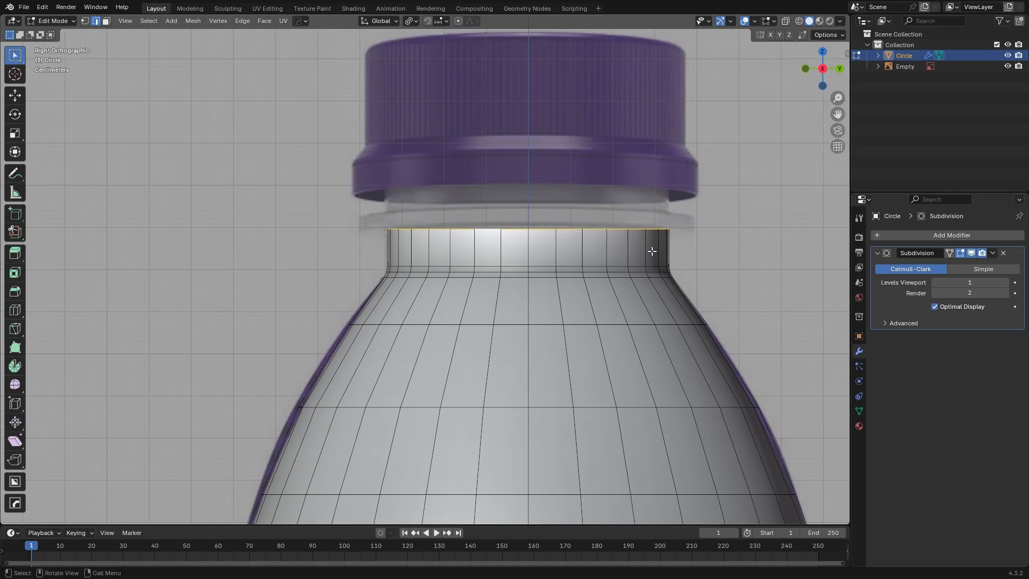
pyautogui.press('e')
pyautogui.press('s')
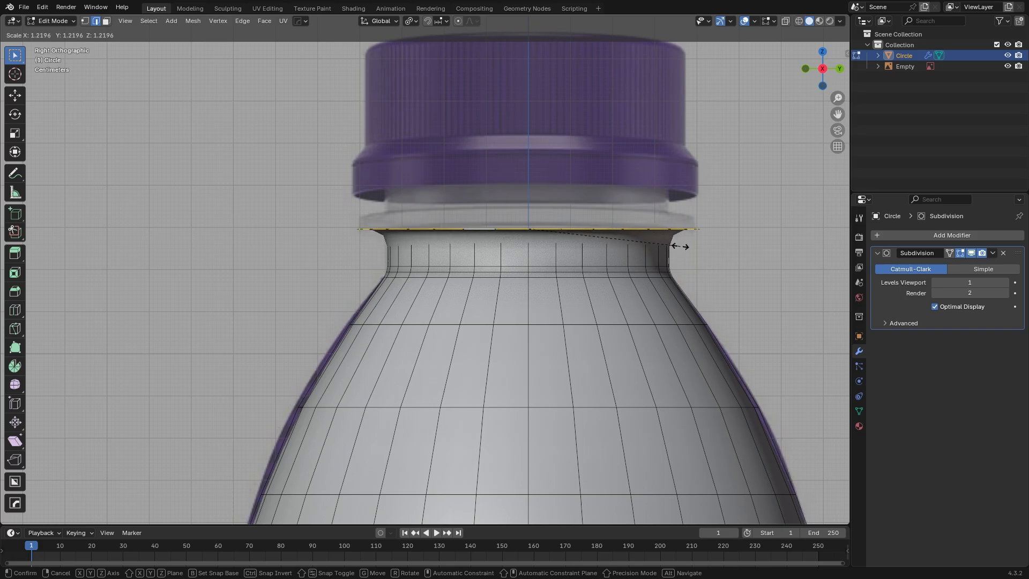
pyautogui.click(678, 246)
# - Extrude the collar's outer edge up about 0.044 m along Z and scale its top rim inward, finishing with a factor of 0.925
pyautogui.press('e')
pyautogui.press('z')
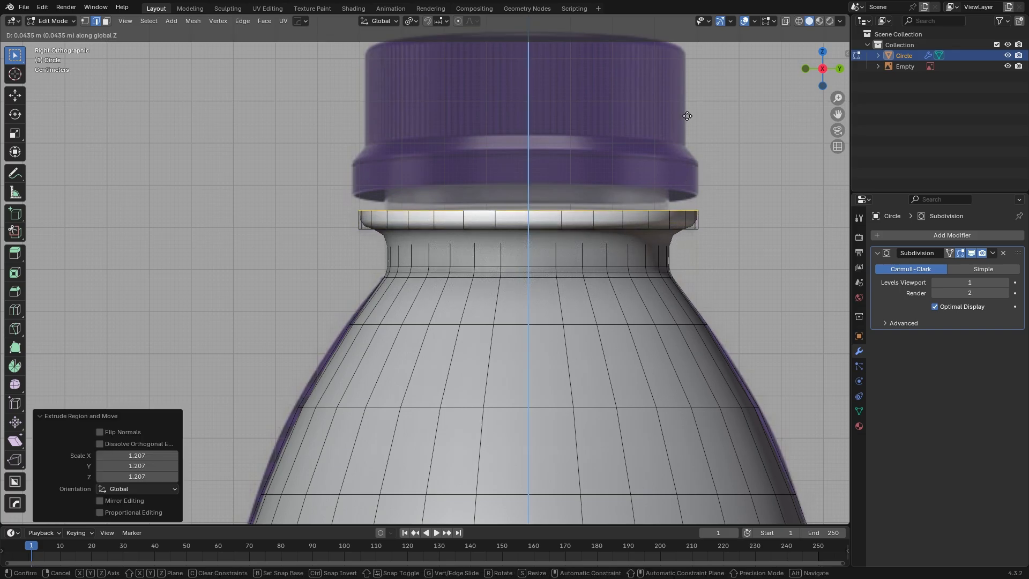
pyautogui.click(685, 114)
pyautogui.scroll(-1, 733, 141)
pyautogui.press('s')
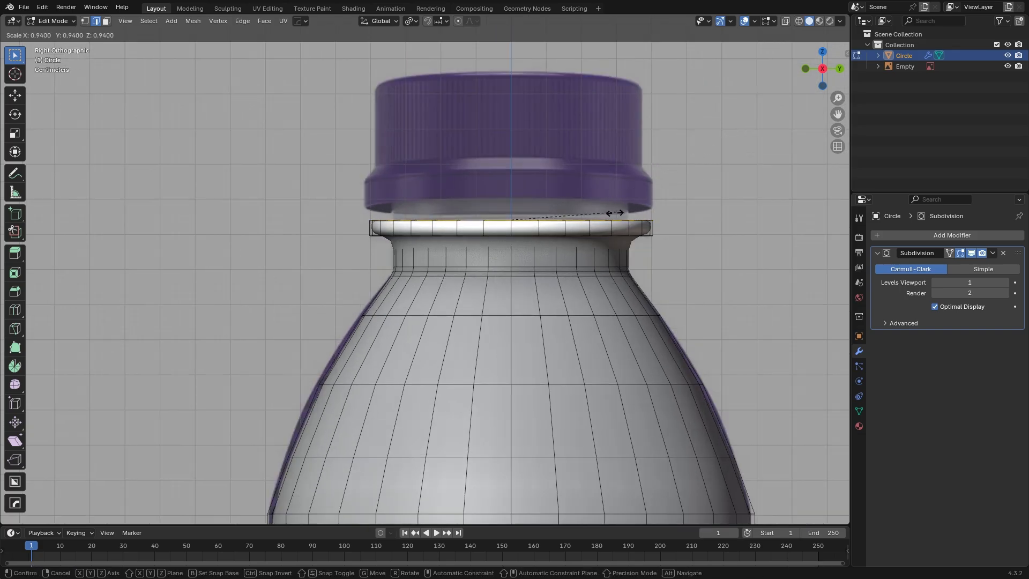
pyautogui.keyDown('alt'); pyautogui.scroll(2, 549, 239); pyautogui.keyUp('alt')
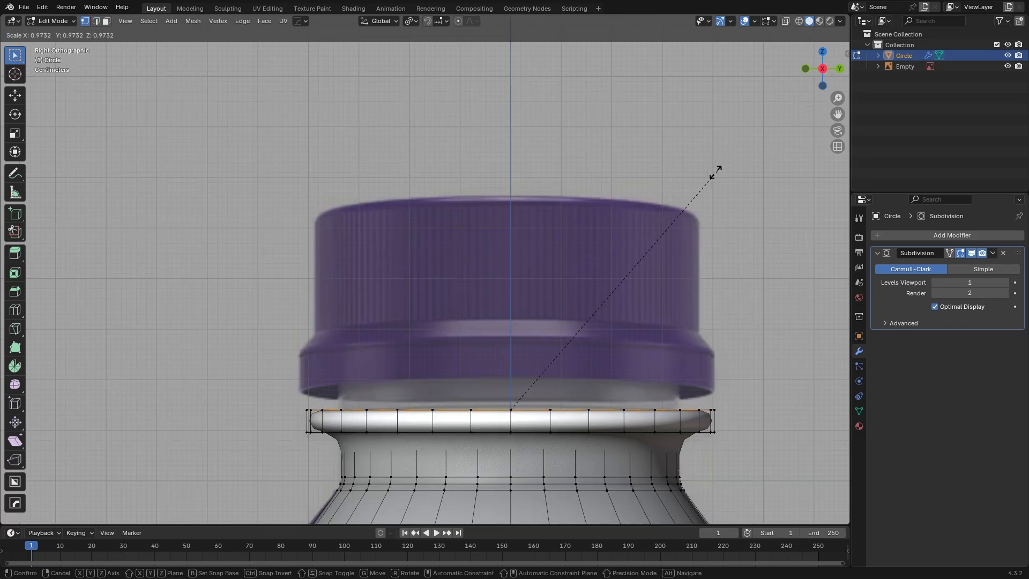
pyautogui.click(604, 279)
# - Extrude the inner rim above the collar up about 0.28 m along Z to form the bottle's mouth
pyautogui.scroll(-2, 597, 317)
pyautogui.press('e')
pyautogui.press('z')
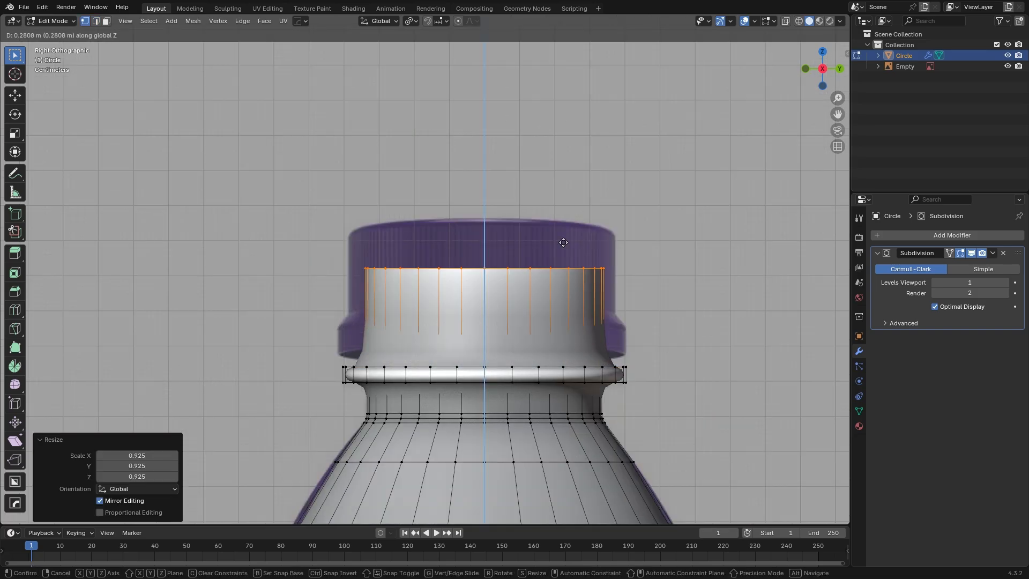
pyautogui.click(565, 241)
pyautogui.press('Tab')
pyautogui.scroll(-4, 578, 244)
pyautogui.press('Tab')
# - Add one loop cut around the mouth wall and slide it down close to the collar with a factor of 0.907
pyautogui.moveTo(580, 243); pyautogui.dragTo(548, 265, button='middle')
pyautogui.scroll(3, 514, 279)
pyautogui.hotkey('ctrl', 'r')
pyautogui.click(410, 285)
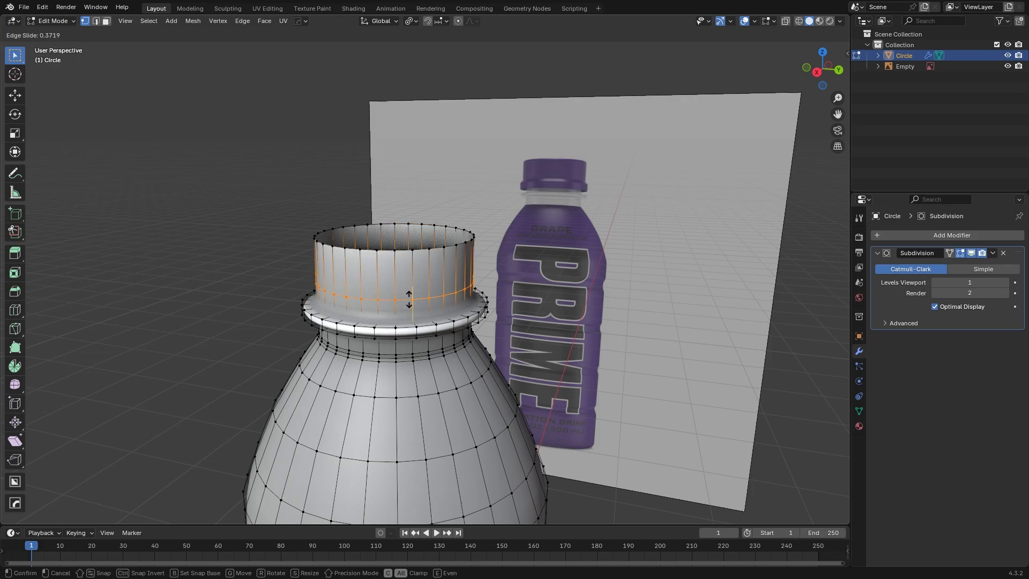
pyautogui.click(380, 429)
pyautogui.moveTo(386, 297); pyautogui.dragTo(375, 323, button='middle')
pyautogui.keyDown('shift'); pyautogui.moveTo(375, 323); pyautogui.dragTo(426, 328, button='middle'); pyautogui.keyUp('shift')
pyautogui.scroll(2, 426, 327)
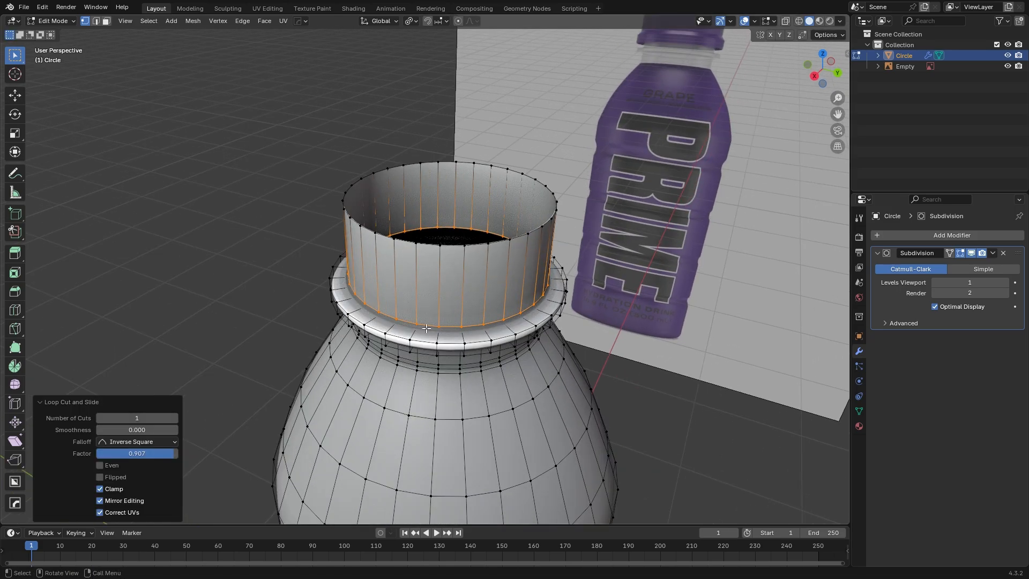
pyautogui.scroll(2, 426, 328)
pyautogui.hotkey('alt', 'a')
pyautogui.press('Tab')
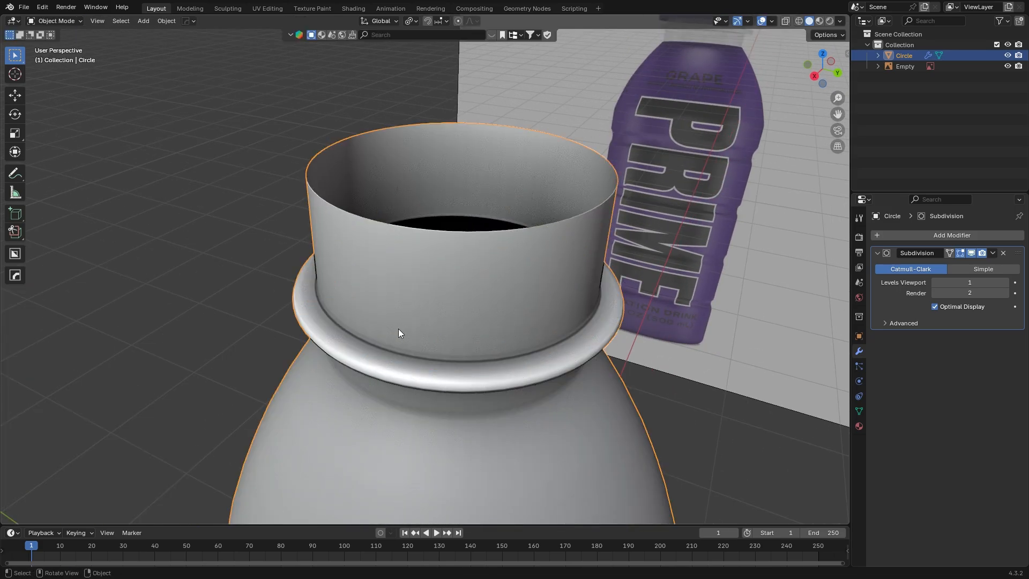
# - Bevel the outer edge loop of the neck collar to sharpen its rounded profile
pyautogui.press('Tab')
pyautogui.keyDown('alt'); pyautogui.click(398, 369); pyautogui.keyUp('alt')
pyautogui.moveTo(398, 369); pyautogui.dragTo(444, 367, button='middle')
pyautogui.scroll(2, 445, 367)
pyautogui.hotkey('ctrl', 'b')
pyautogui.click(611, 337)
pyautogui.press('Tab')
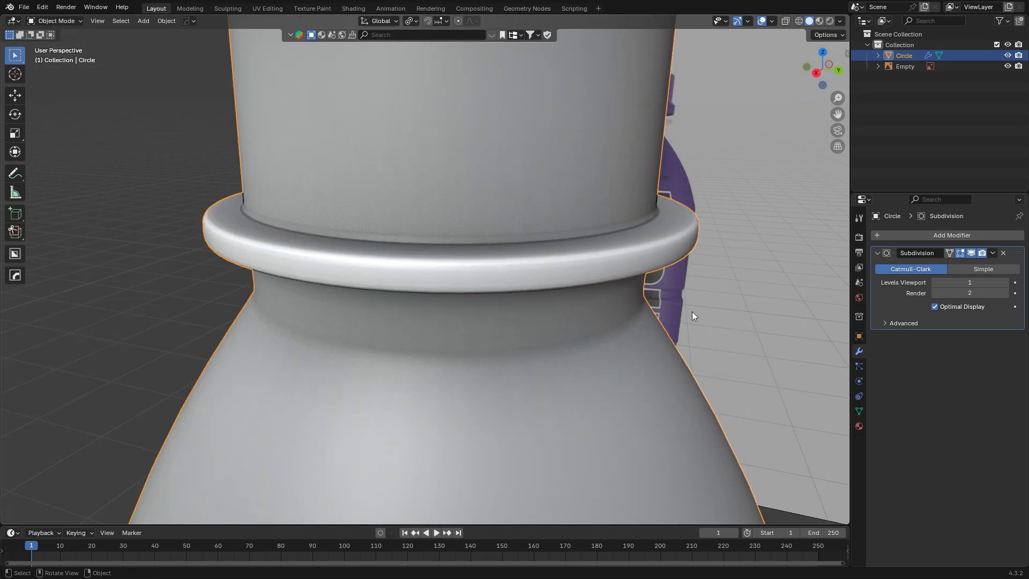
# - Bevel the edge loop on the underside of the neck collar
pyautogui.scroll(-5, 692, 311)
pyautogui.click(674, 303)
pyautogui.moveTo(378, 275); pyautogui.dragTo(412, 231, button='middle')
pyautogui.press('Tab')
pyautogui.scroll(3, 415, 214)
pyautogui.keyDown('shift'); pyautogui.moveTo(431, 78); pyautogui.dragTo(435, 182, button='middle'); pyautogui.keyUp('shift')
pyautogui.keyDown('alt'); pyautogui.click(398, 167); pyautogui.keyUp('alt')
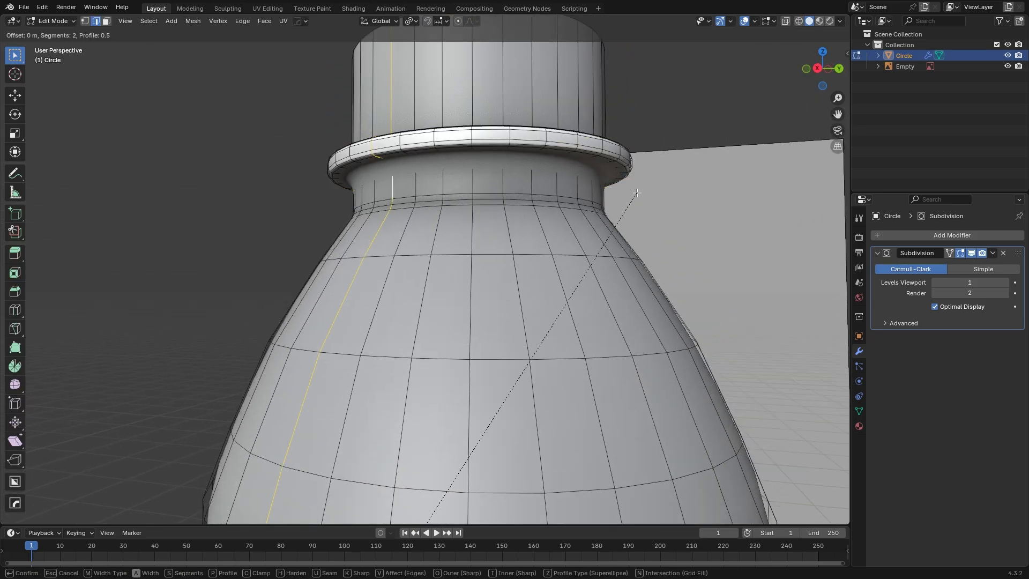
pyautogui.keyDown('alt'); pyautogui.click(421, 158); pyautogui.keyUp('alt')
pyautogui.hotkey('ctrl', 'b')
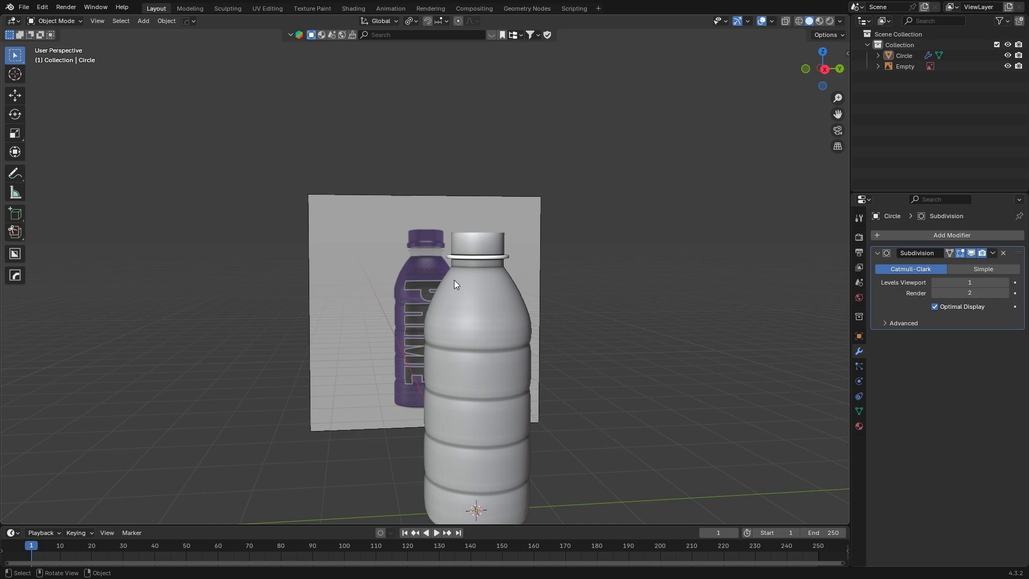
pyautogui.click(455, 280)
pyautogui.scroll(1, 482, 257)
pyautogui.moveTo(544, 214); pyautogui.dragTo(311, 204, button='middle')
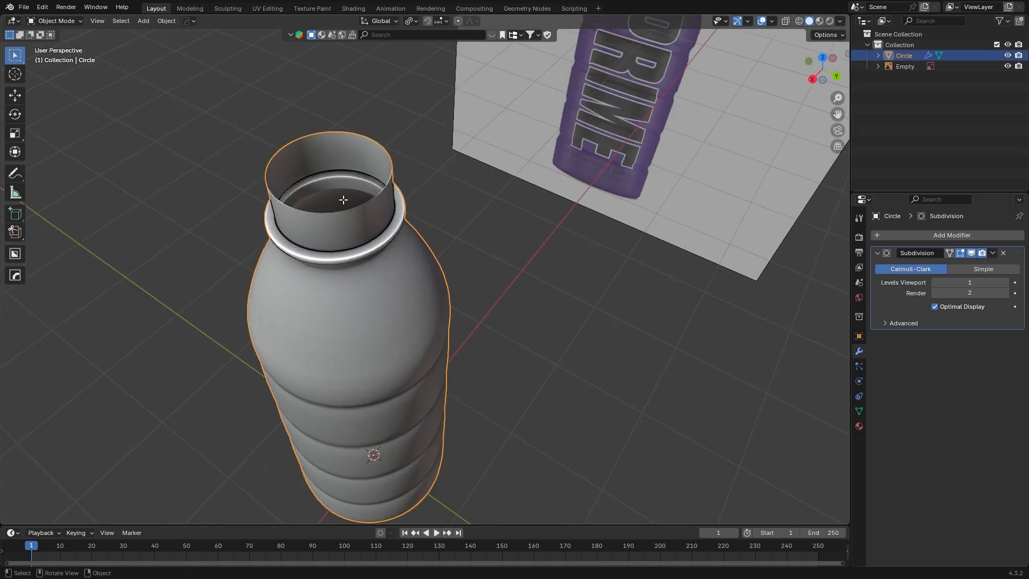
pyautogui.press('Tab')
pyautogui.keyDown('alt'); pyautogui.click(295, 212); pyautogui.keyUp('alt')
pyautogui.press('Tab')
# - Fill the bottle's open bottom edge loop with a face and inset it to a small disc at the centre
pyautogui.scroll(-2, 482, 236)
pyautogui.moveTo(500, 273); pyautogui.dragTo(487, 121, button='middle')
pyautogui.press('Tab')
pyautogui.press('a')
pyautogui.moveTo(524, 177); pyautogui.dragTo(509, 115, button='middle')
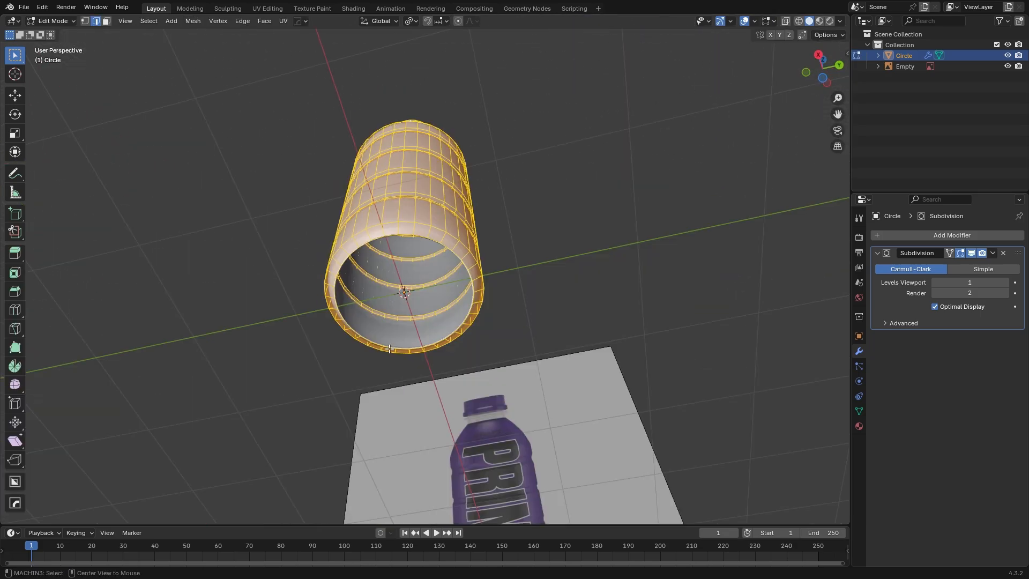
pyautogui.keyDown('alt'); pyautogui.click(462, 254); pyautogui.keyUp('alt')
pyautogui.moveTo(462, 253); pyautogui.dragTo(440, 279, button='middle')
pyautogui.scroll(3, 441, 279)
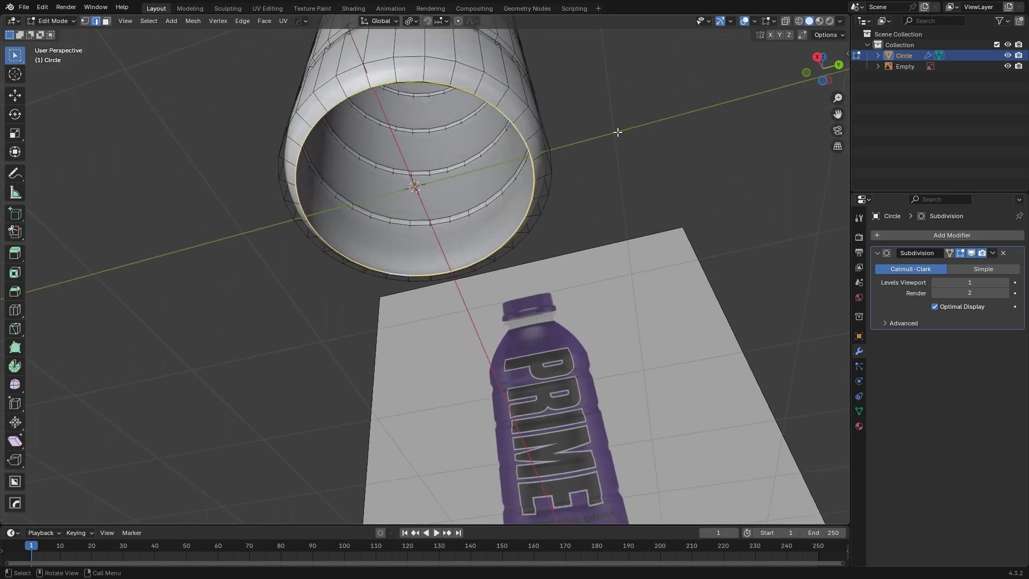
pyautogui.press('f')
pyautogui.press('i')
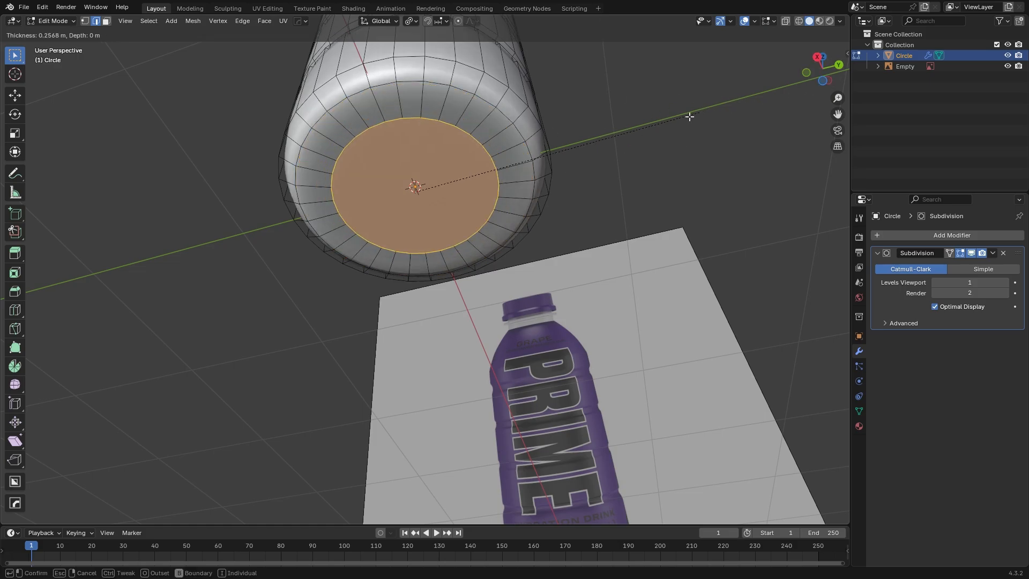
pyautogui.click(646, 142)
# - Raise the base's centre face about 0.07 m along Z and add three evenly spaced loop cuts around it
pyautogui.press('g')
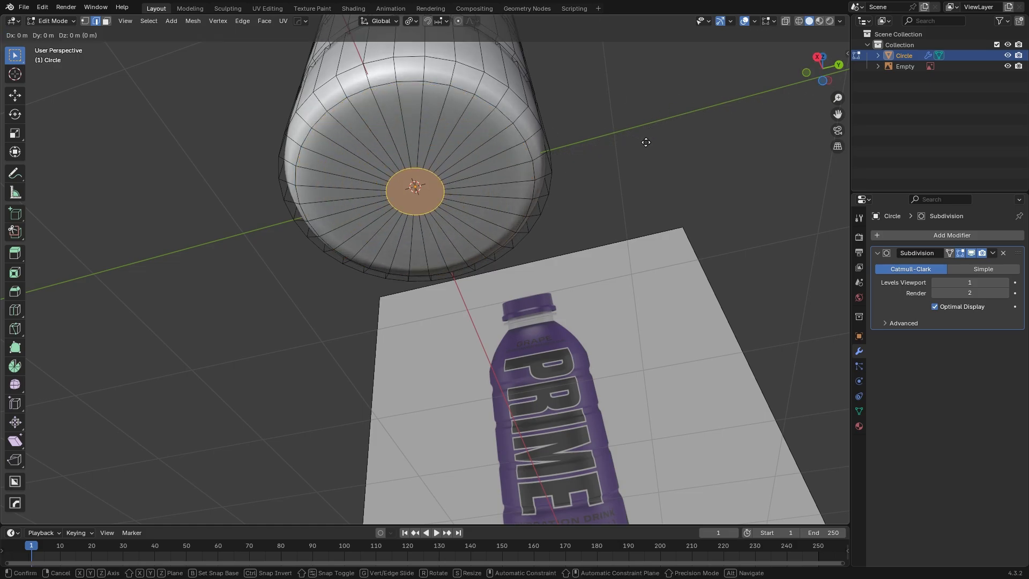
pyautogui.press('z')
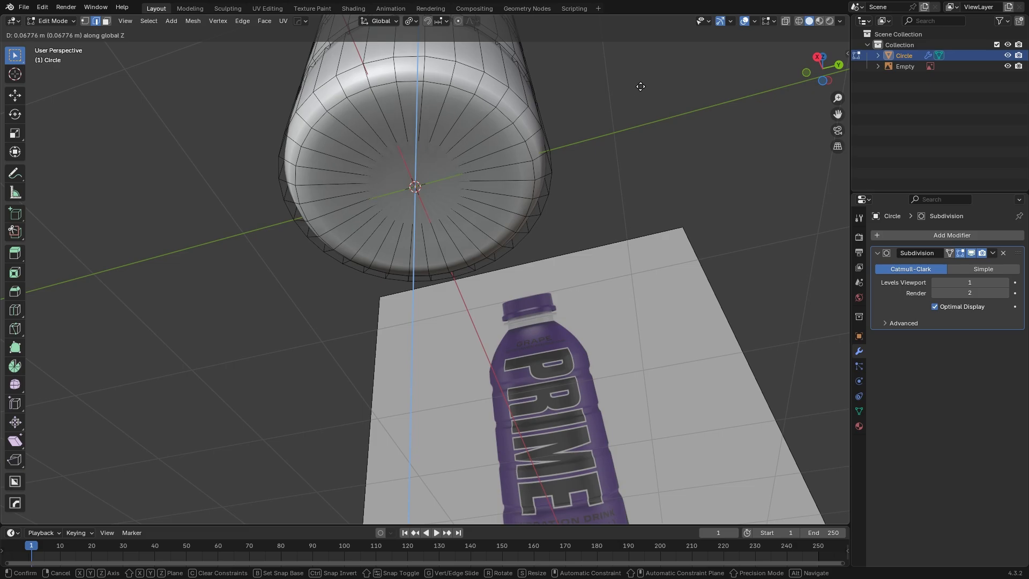
pyautogui.click(574, 118)
pyautogui.hotkey('ctrl', 'r')
pyautogui.scroll(2, 429, 126)
pyautogui.click(429, 125)
pyautogui.rightClick(428, 125)
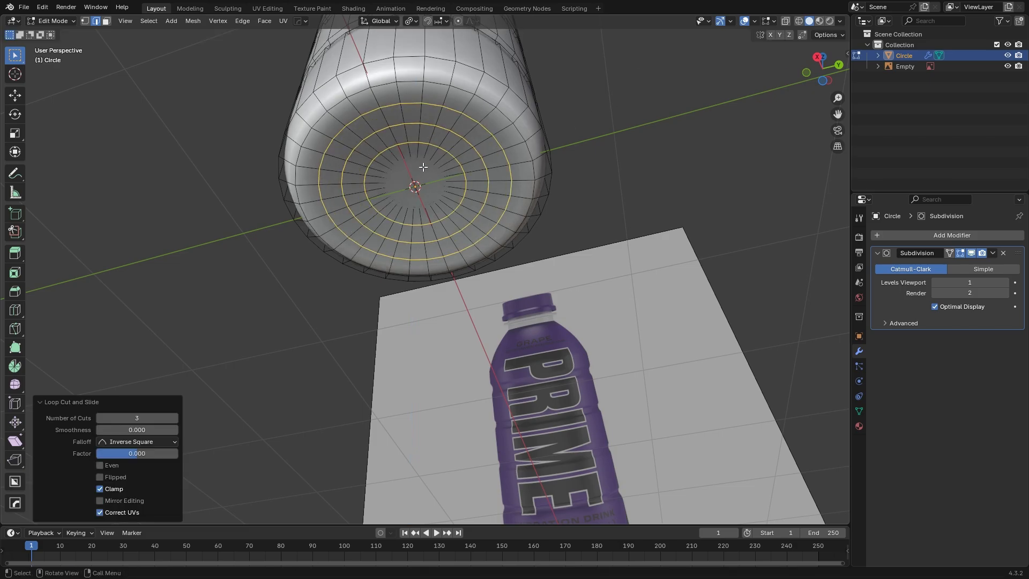
# - Delete the small centre face of the bottle's base
pyautogui.press('3')
pyautogui.click(424, 180)
pyautogui.press('x')
pyautogui.click(424, 180)
pyautogui.press('2')
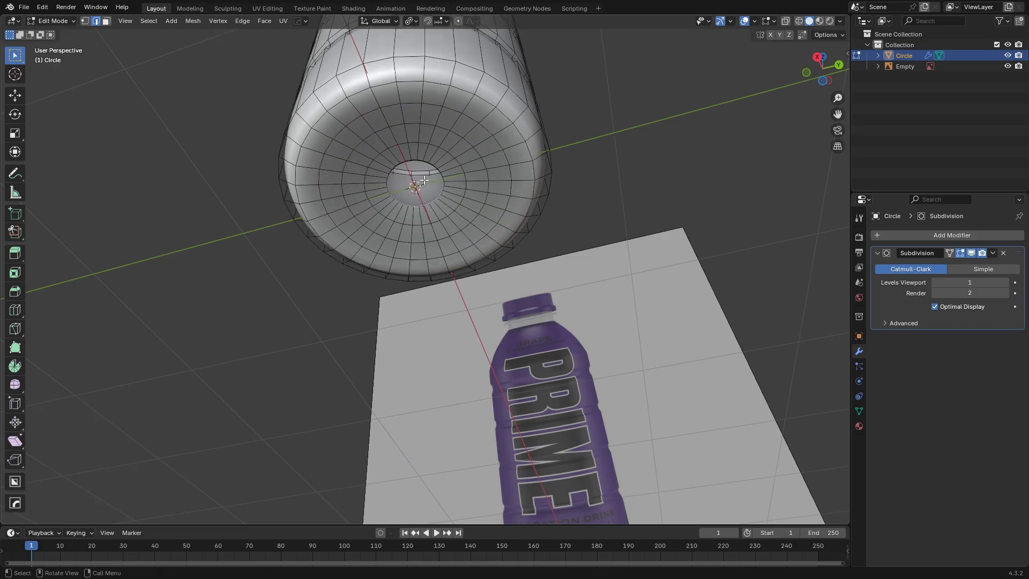
# - Close the hole at the centre of the bottle's base with a Grid Fill using a span of 8
pyautogui.scroll(6, 423, 257)
pyautogui.keyDown('alt'); pyautogui.click(426, 315); pyautogui.keyUp('alt')
pyautogui.press('F3')
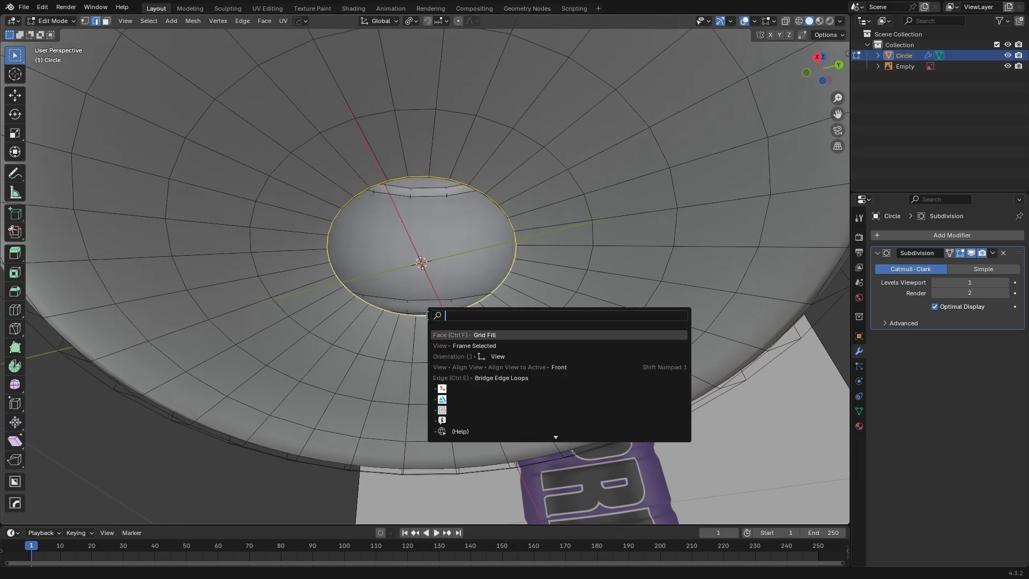
pyautogui.press('Escape')
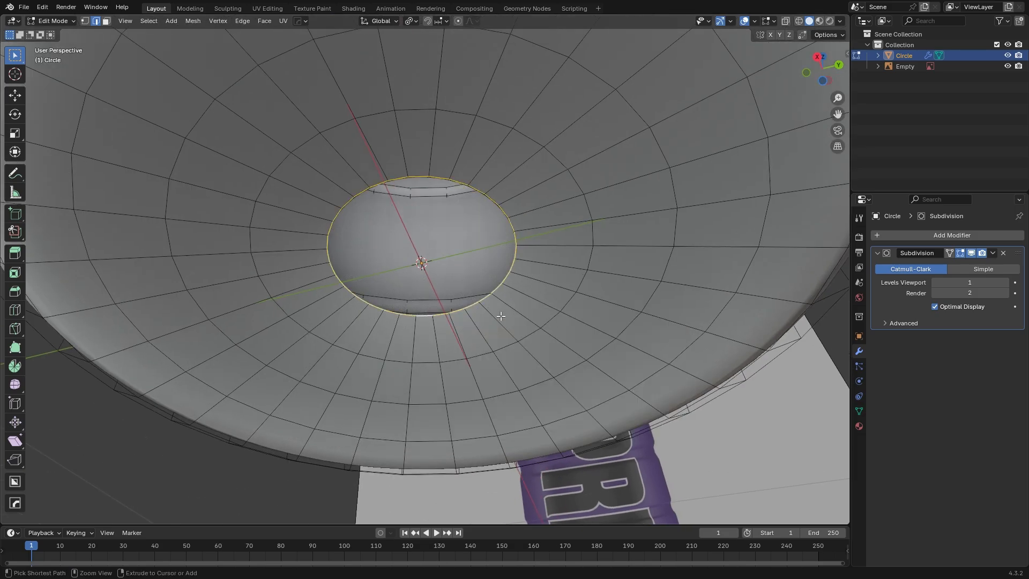
pyautogui.hotkey('ctrl', 'f')
pyautogui.click(450, 384)
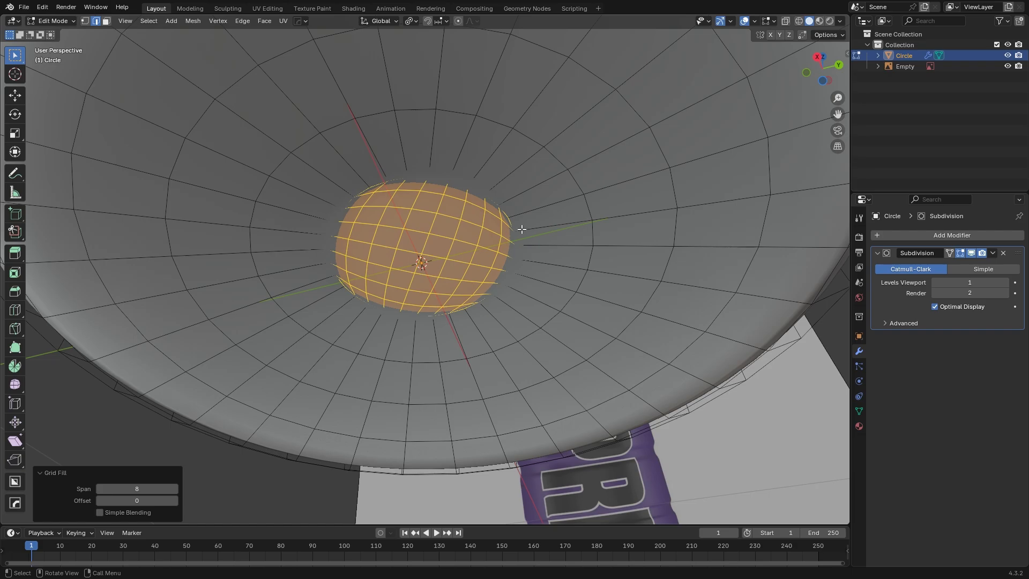
pyautogui.scroll(-8, 739, 330)
pyautogui.moveTo(739, 345); pyautogui.dragTo(600, 99, button='middle')
pyautogui.press('Tab')
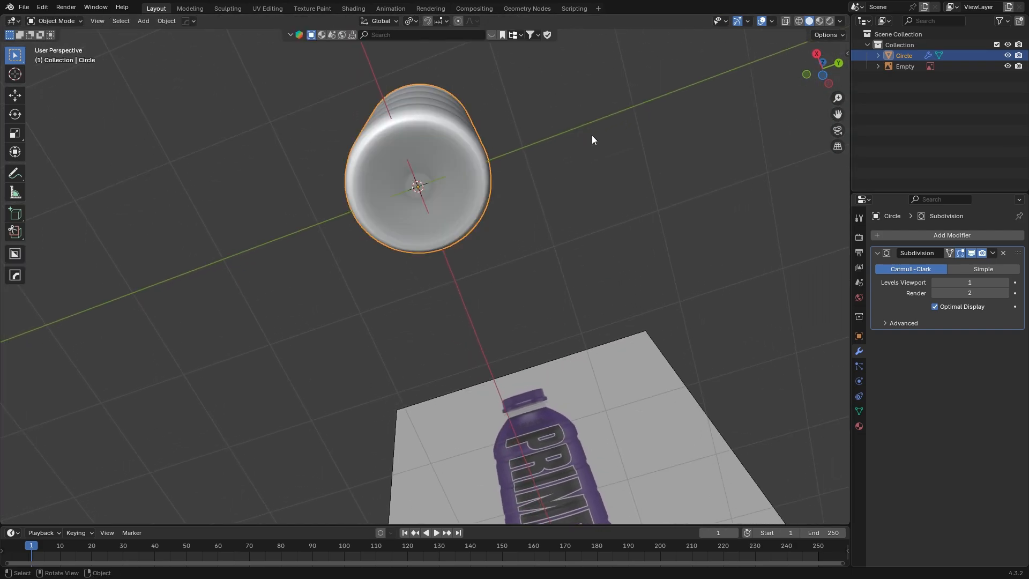
# - Add a Solidify modifier to the bottle with a thickness of -0.03 m
pyautogui.moveTo(592, 139); pyautogui.dragTo(435, 237, button='middle')
pyautogui.scroll(3, 375, 235)
pyautogui.moveTo(366, 235); pyautogui.dragTo(422, 252, button='middle')
pyautogui.scroll(-5, 423, 252)
pyautogui.click(952, 235)
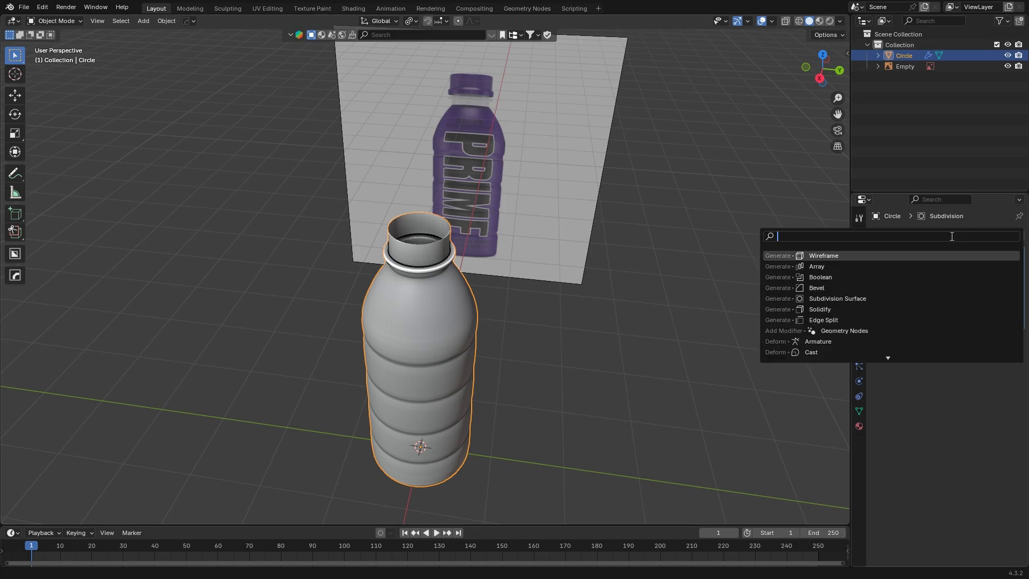
pyautogui.write('soli')
pyautogui.press('Return')
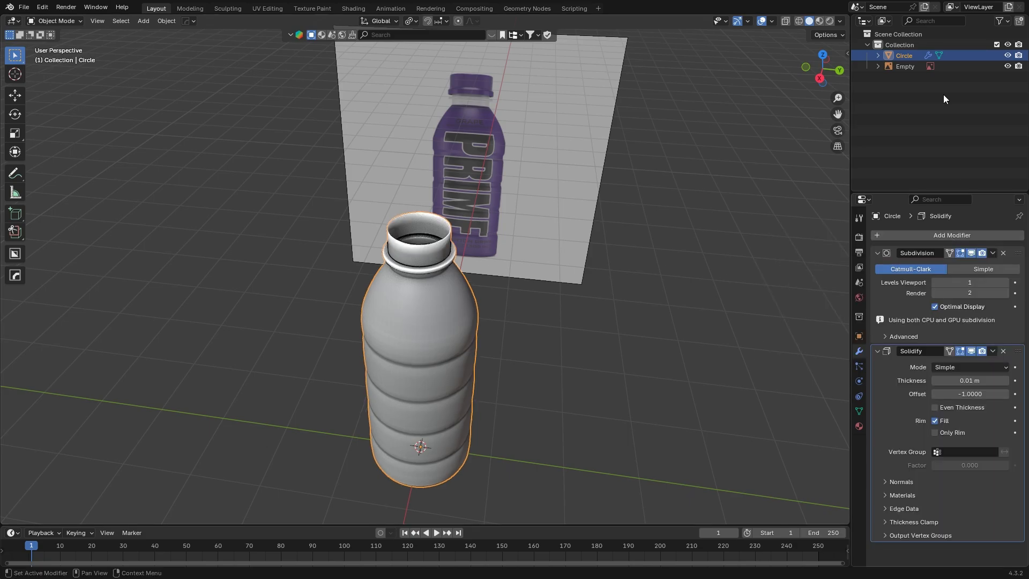
pyautogui.moveTo(969, 367); pyautogui.dragTo(943, 367)
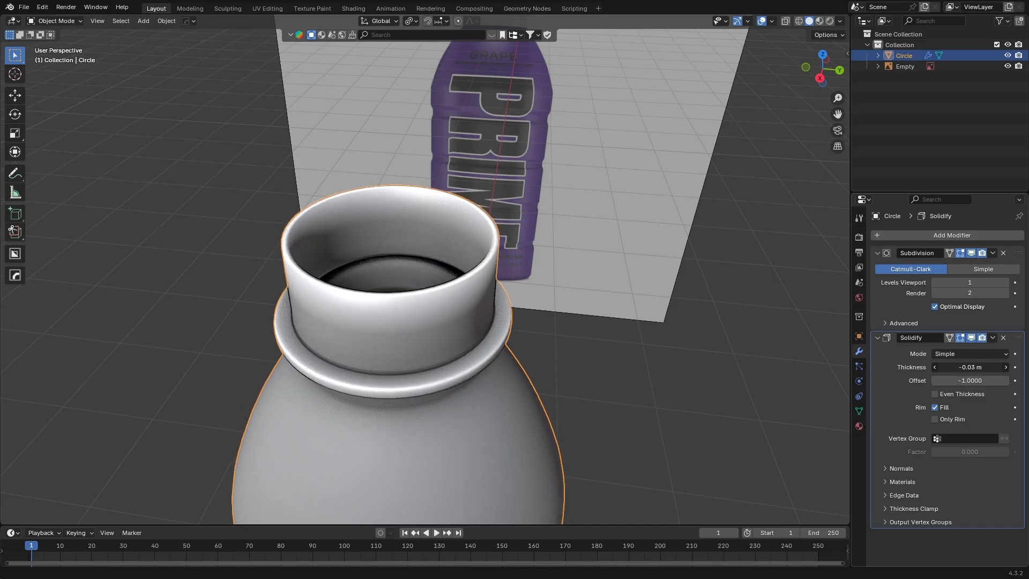
# - Apply the bottle's Solidify modifier while keeping its Subdivision modifier
pyautogui.moveTo(725, 294); pyautogui.dragTo(660, 312, button='middle')
pyautogui.press('Tab')
pyautogui.scroll(-6, 680, 321)
pyautogui.press('Tab')
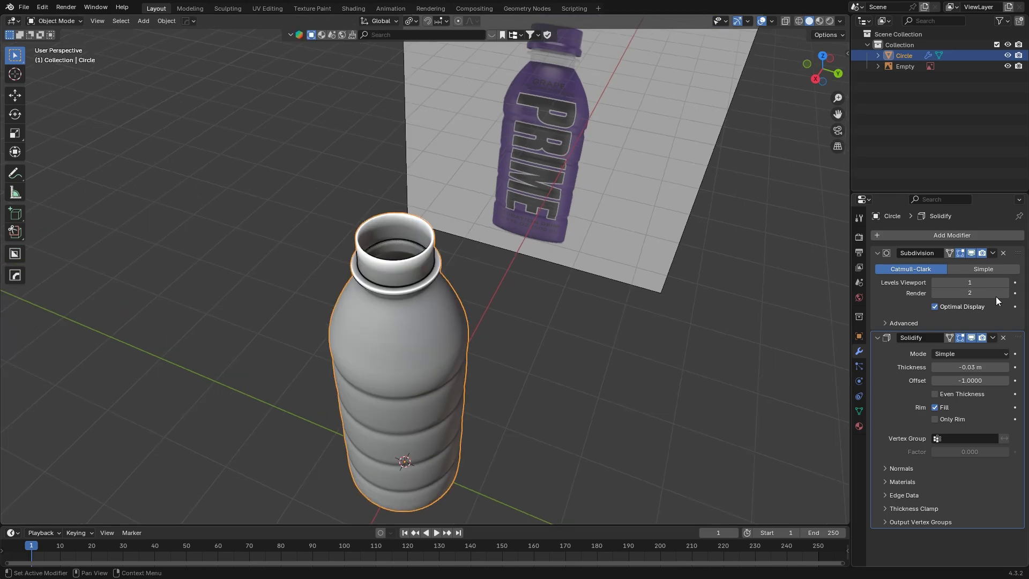
pyautogui.click(992, 337)
pyautogui.click(985, 349)
# - Bevel the edge loops around the rim of the bottle's mouth by about 0.006 m with two segments
pyautogui.press('Tab')
pyautogui.scroll(6, 571, 242)
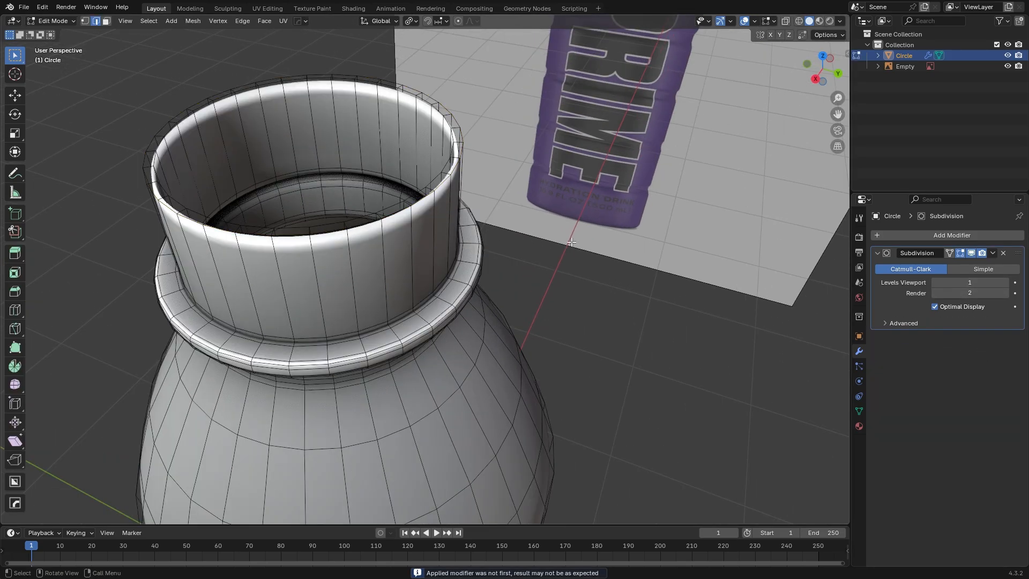
pyautogui.keyDown('alt'); pyautogui.click(351, 231); pyautogui.keyUp('alt')
pyautogui.hotkey('ctrl', 'b')
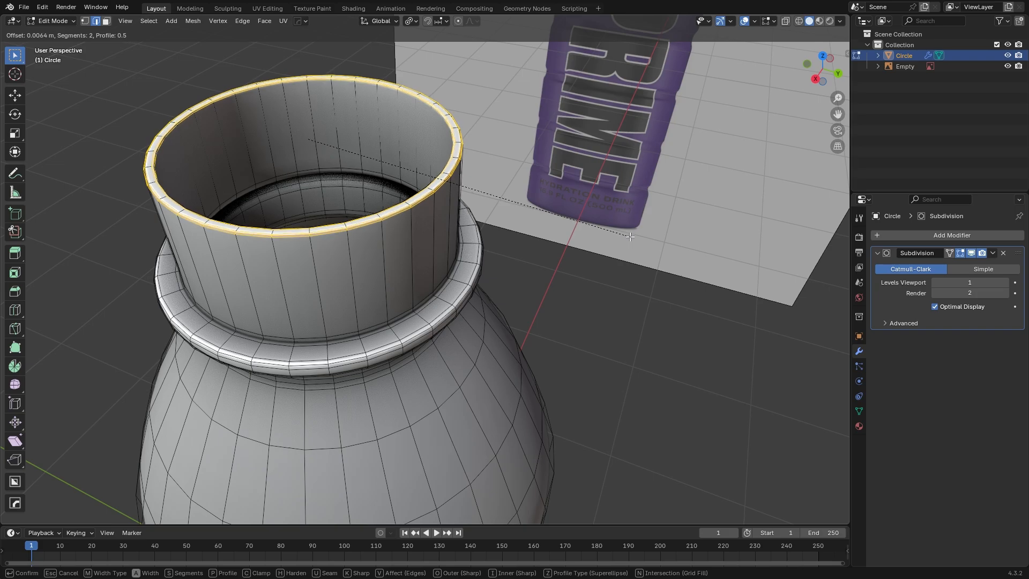
pyautogui.click(627, 239)
pyautogui.press('Tab')
pyautogui.click(609, 287)
pyautogui.scroll(-7, 609, 285)
pyautogui.moveTo(609, 285); pyautogui.dragTo(560, 271, button='middle')
pyautogui.scroll(7, 560, 271)
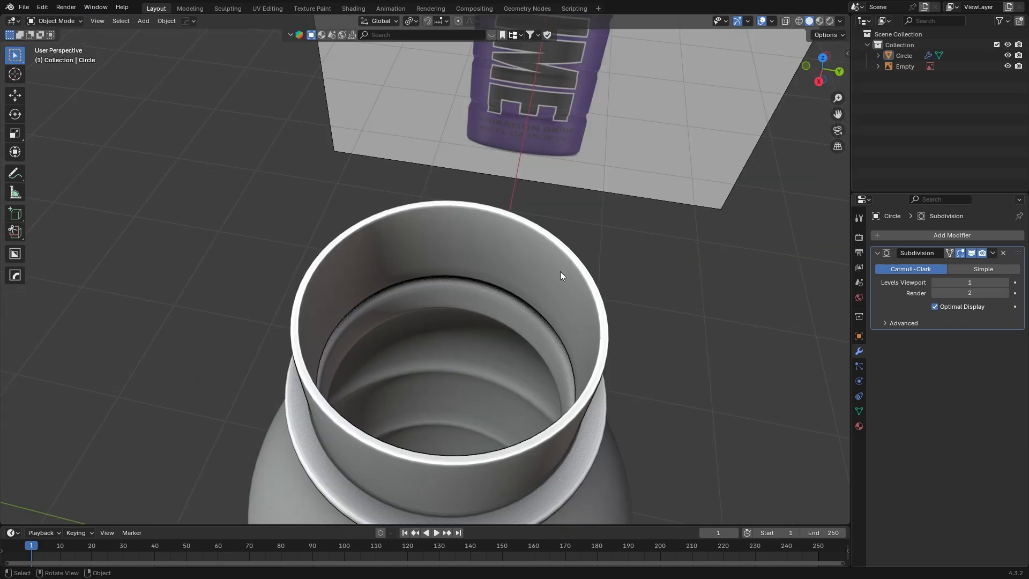
pyautogui.scroll(-5, 640, 320)
pyautogui.moveTo(640, 319); pyautogui.dragTo(645, 285, button='middle')
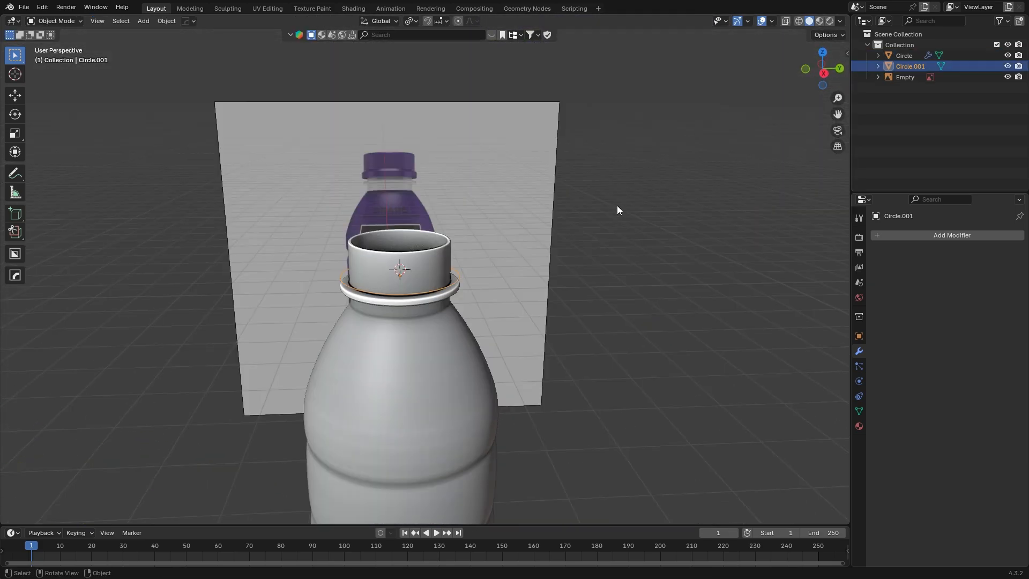
# - Extrude the circle above the collar upward along the reference cap, scaling the ring about 0.047 m above the lower band inward to begin the upper wall
pyautogui.moveTo(617, 205); pyautogui.dragTo(644, 220, button='middle')
pyautogui.press('Tab')
pyautogui.scroll(2, 518, 298)
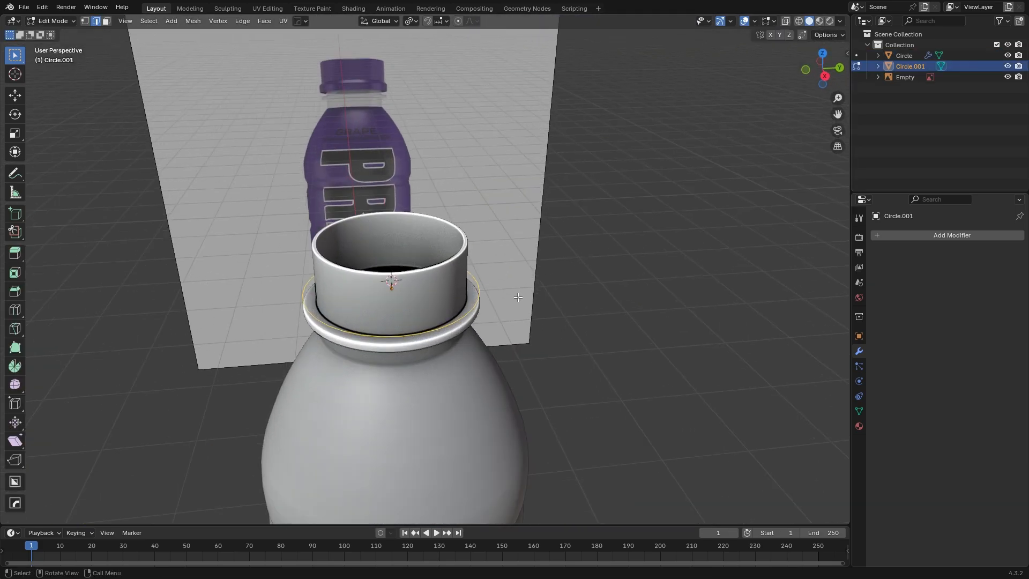
pyautogui.click(824, 76)
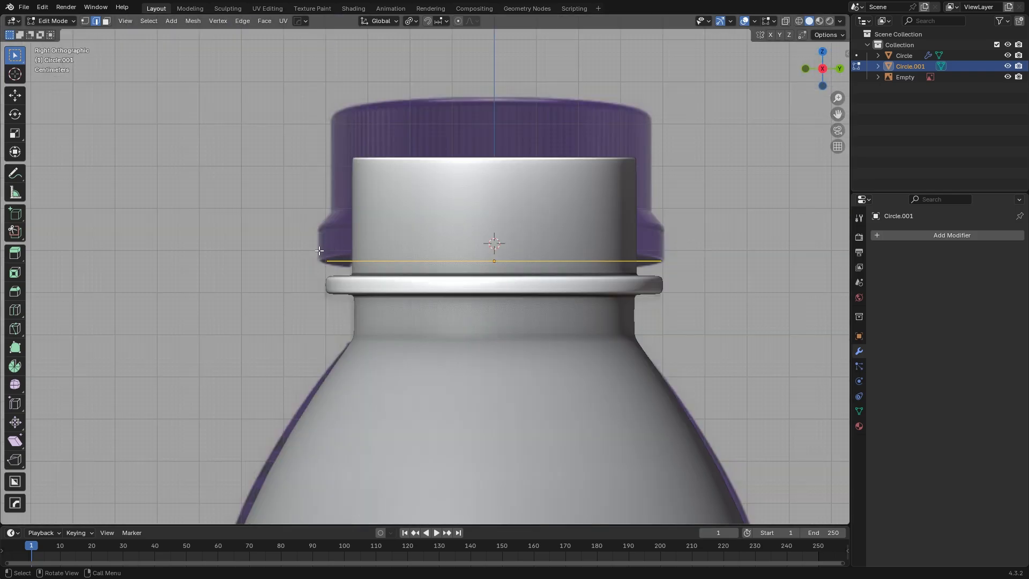
pyautogui.press('1')
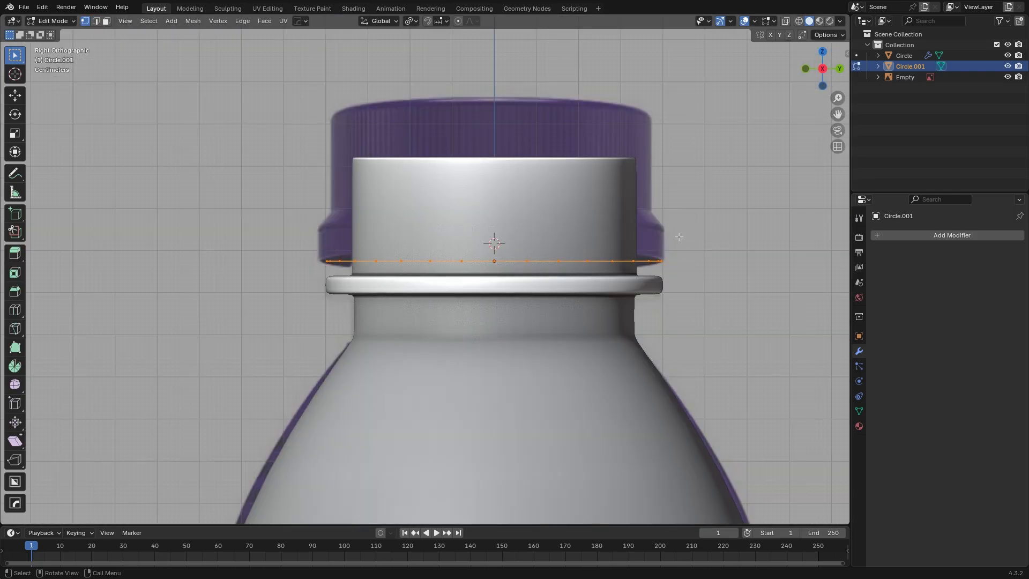
pyautogui.press('e')
pyautogui.click(668, 179)
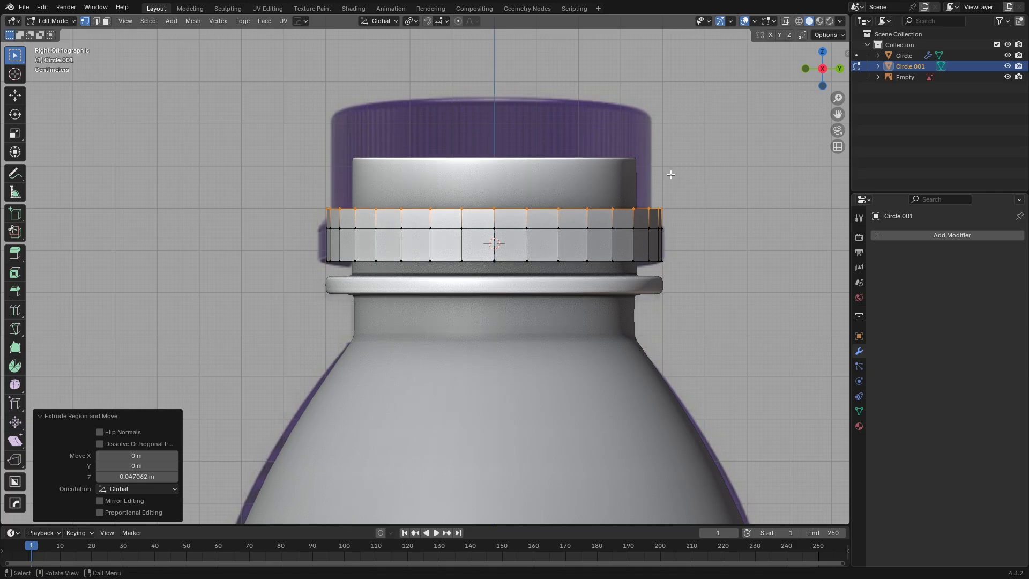
pyautogui.press('s')
pyautogui.click(654, 168)
pyautogui.press('e')
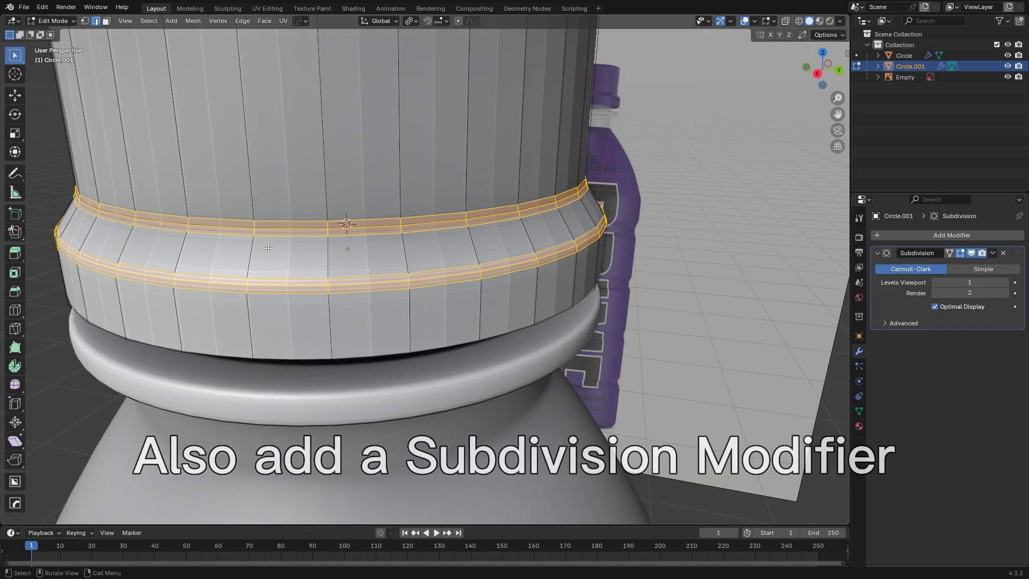
# - Apply smooth shading to the cap
pyautogui.rightClick(362, 232)
pyautogui.click(365, 223)
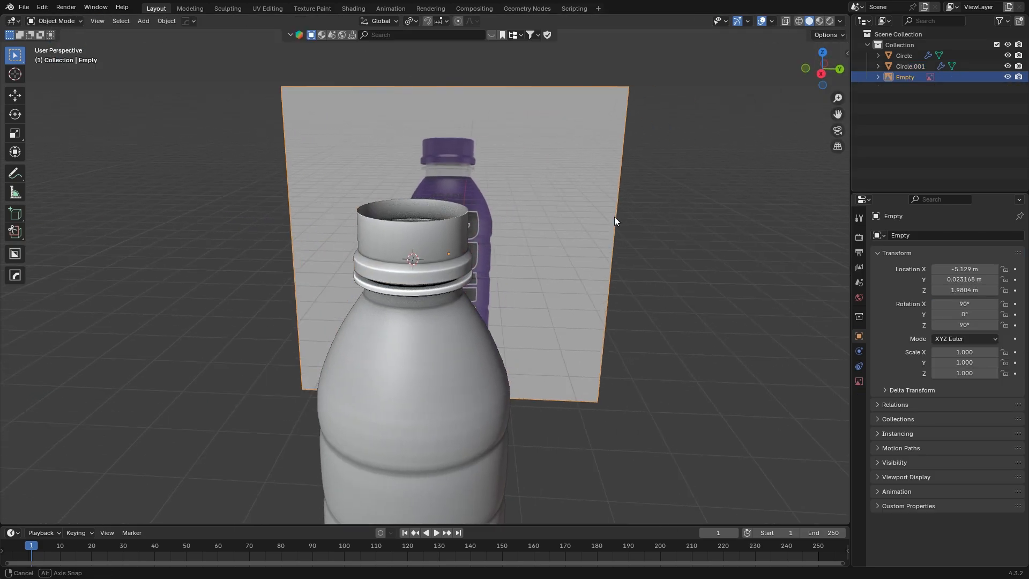
pyautogui.press('KP_Decimal')
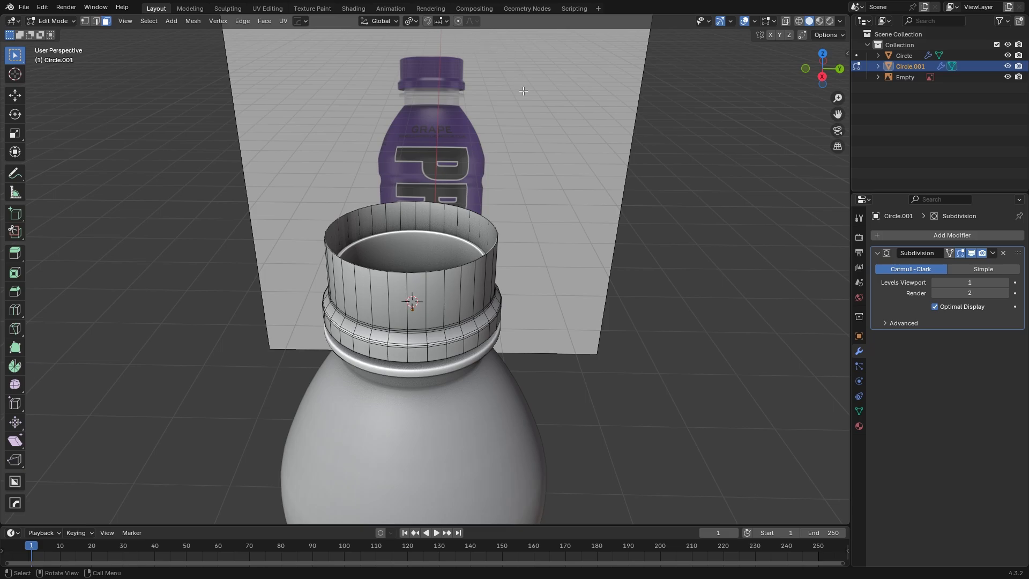
# - Set the cap's Subdivision viewport level to 2 and apply the modifier
pyautogui.press('Tab')
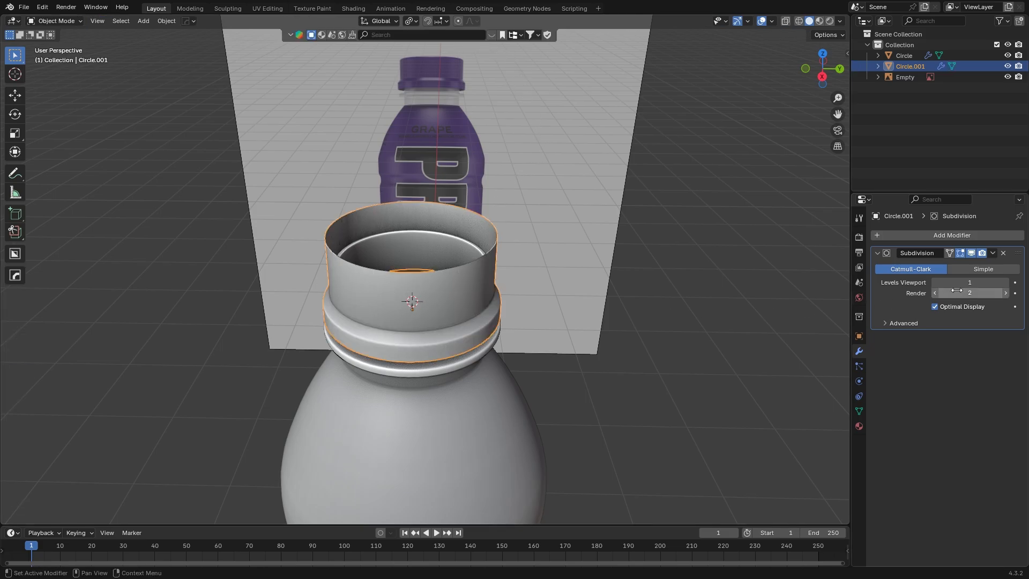
pyautogui.click(1005, 283)
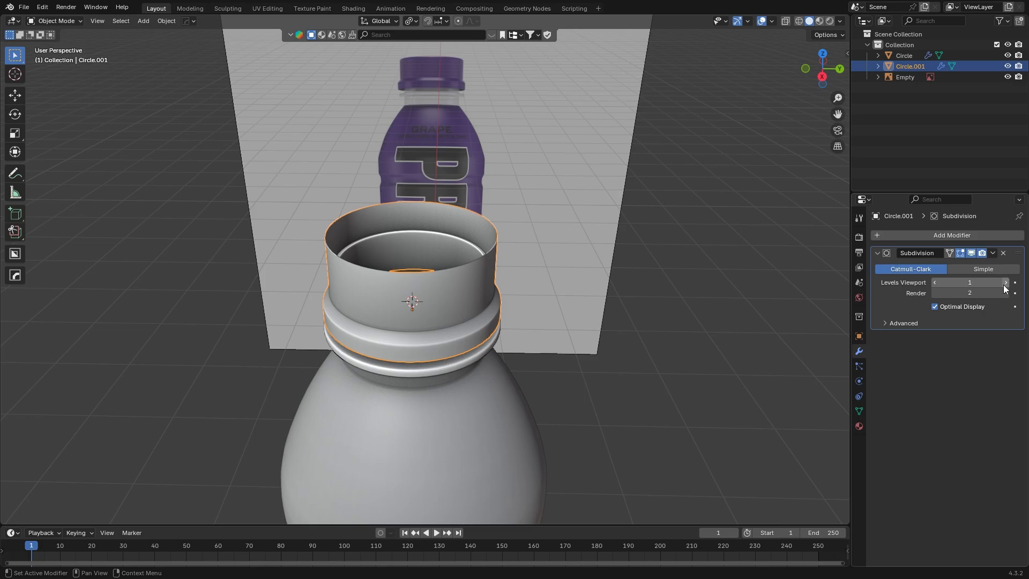
pyautogui.press('Tab')
pyautogui.moveTo(621, 294); pyautogui.dragTo(629, 266, button='middle')
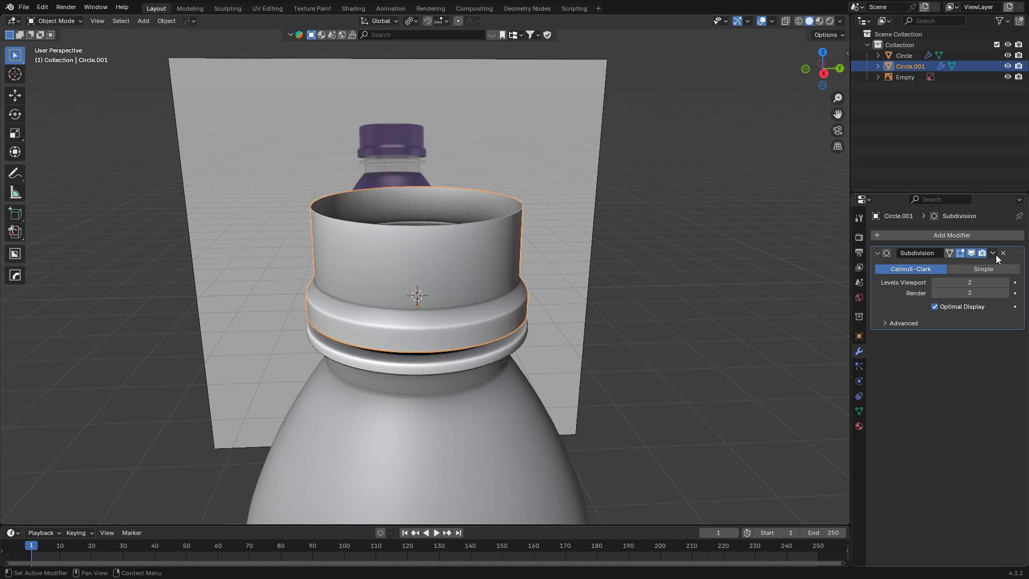
pyautogui.click(992, 253)
pyautogui.click(966, 267)
pyautogui.scroll(1, 486, 256)
pyautogui.keyDown('alt'); pyautogui.click(421, 246); pyautogui.keyUp('alt')
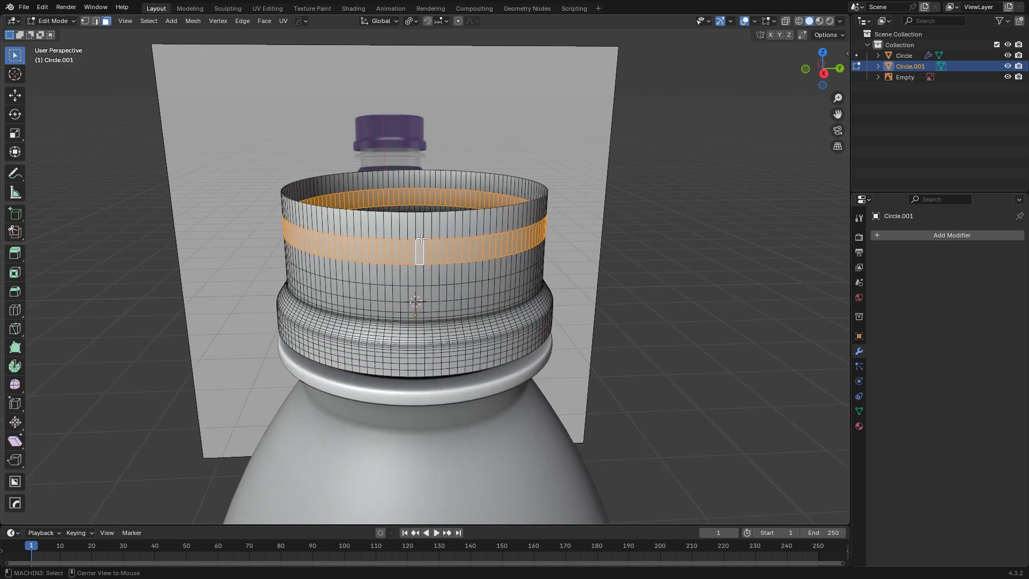
pyautogui.keyDown('alt'); pyautogui.click(423, 237); pyautogui.keyUp('alt')
pyautogui.click(665, 107)
# - Duplicate one full-height vertical column of the cap's faces in place and separate it into its own object
pyautogui.moveTo(664, 104); pyautogui.dragTo(712, 101, button='middle')
pyautogui.scroll(1, 496, 115)
pyautogui.click(822, 74)
pyautogui.keyDown('alt'); pyautogui.click(413, 290); pyautogui.keyUp('alt')
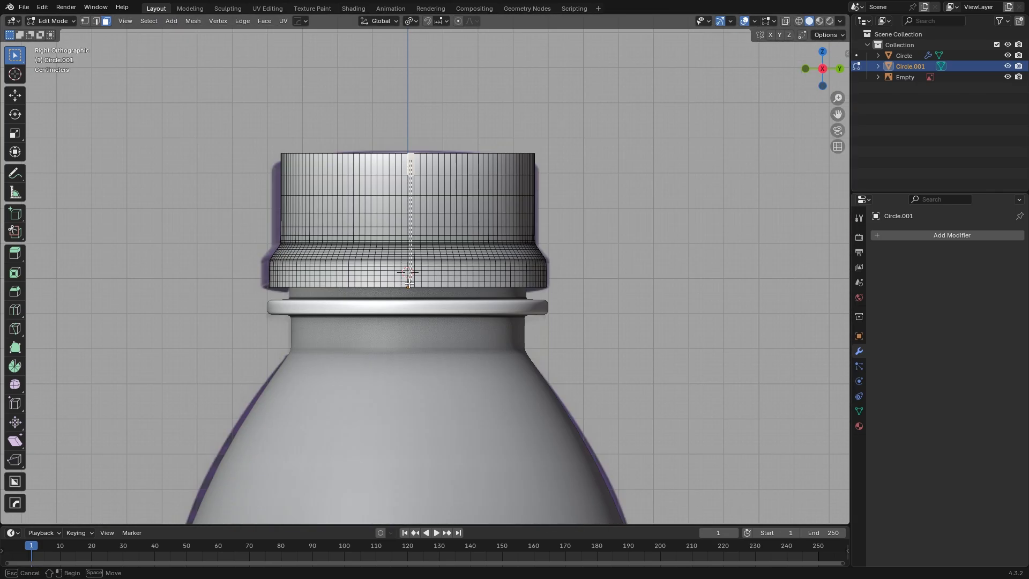
pyautogui.moveTo(422, 236); pyautogui.dragTo(459, 291, button='middle')
pyautogui.hotkey('shift', 'd')
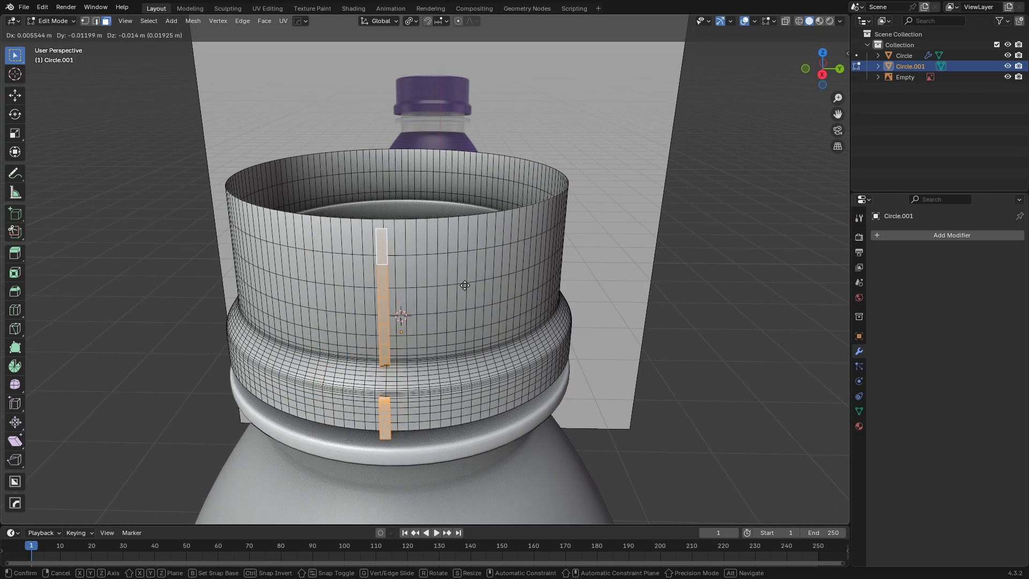
pyautogui.rightClick(468, 286)
pyautogui.press('p')
pyautogui.click(467, 285)
pyautogui.press('Tab')
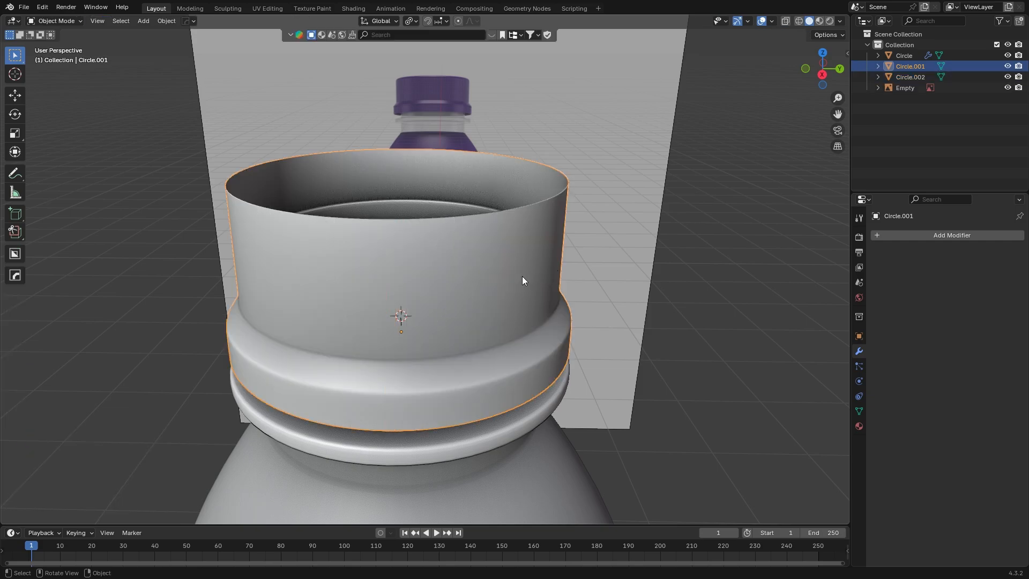
# - Hide the original cap and select the separated vertical face strip
pyautogui.press('h')
pyautogui.click(391, 289)
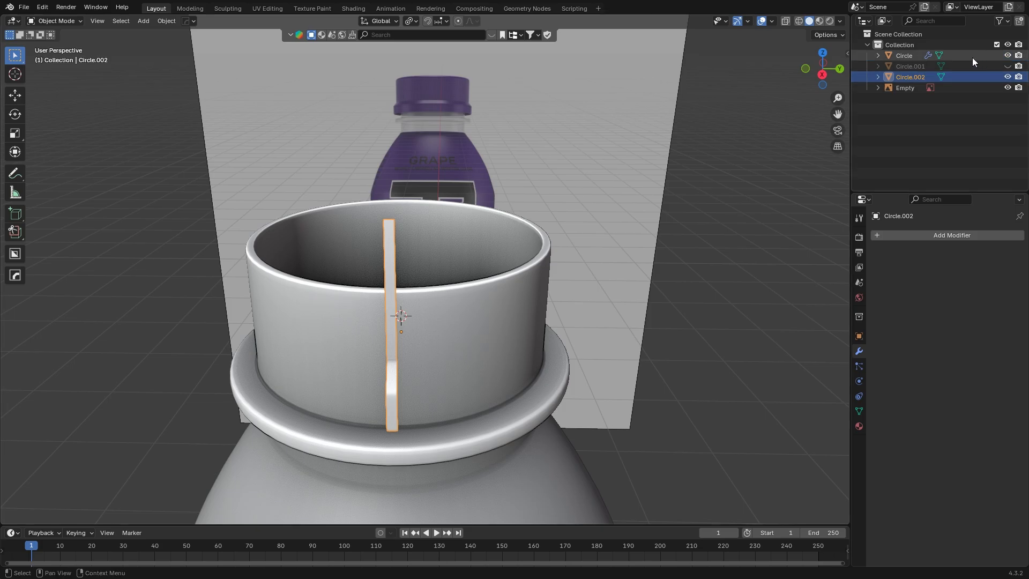
pyautogui.moveTo(600, 161); pyautogui.dragTo(646, 146, button='middle')
pyautogui.press('Tab')
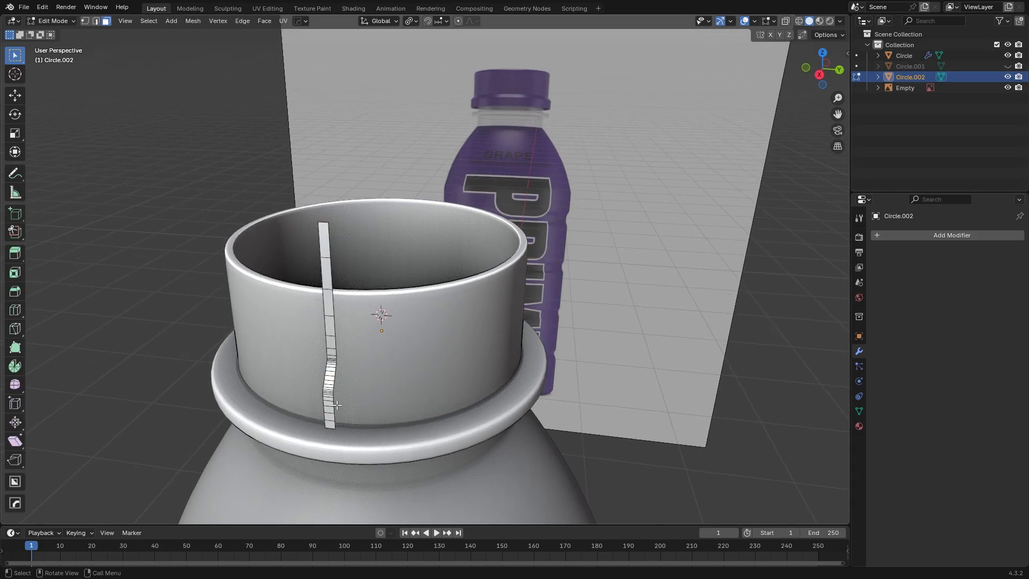
pyautogui.press('Tab')
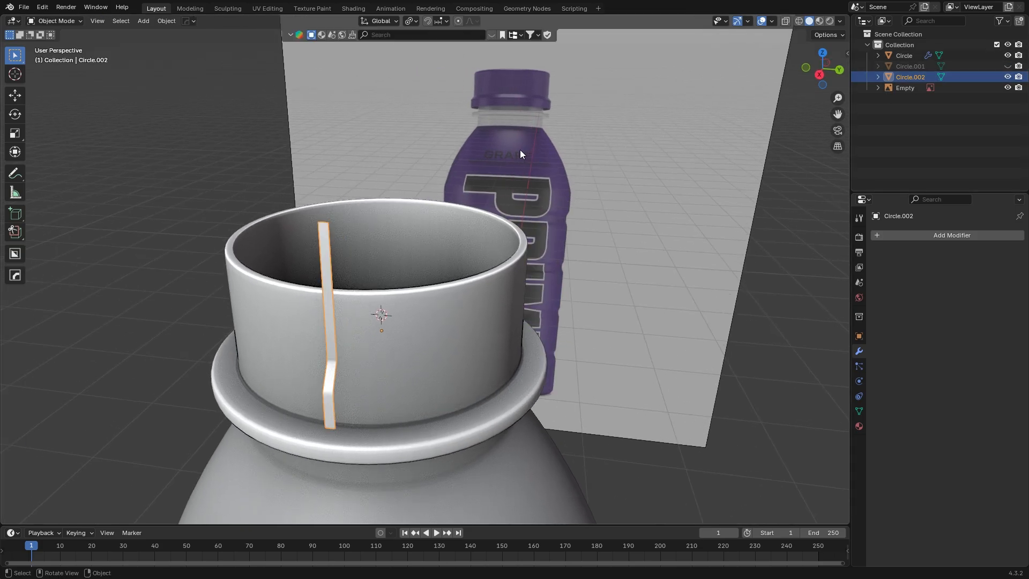
# - Inset the strip's faces above the flared lower band by about 0.0127 m and extrude the inset faces
pyautogui.press('Tab')
pyautogui.moveTo(514, 156); pyautogui.dragTo(545, 153, button='middle')
pyautogui.scroll(2, 442, 210)
pyautogui.press('KP_3')
pyautogui.hotkey('shift', 'z')
pyautogui.keyDown('shift'); pyautogui.moveTo(455, 145); pyautogui.dragTo(451, 177, button='middle'); pyautogui.keyUp('shift')
pyautogui.moveTo(391, 95); pyautogui.dragTo(467, 250)
pyautogui.click(809, 21)
pyautogui.moveTo(772, 75)
pyautogui.mouseDown(button='middle')
pyautogui.moveTo(730, 85)
pyautogui.moveTo(718, 149)
pyautogui.mouseUp(button='middle')
pyautogui.scroll(-4, 718, 151)
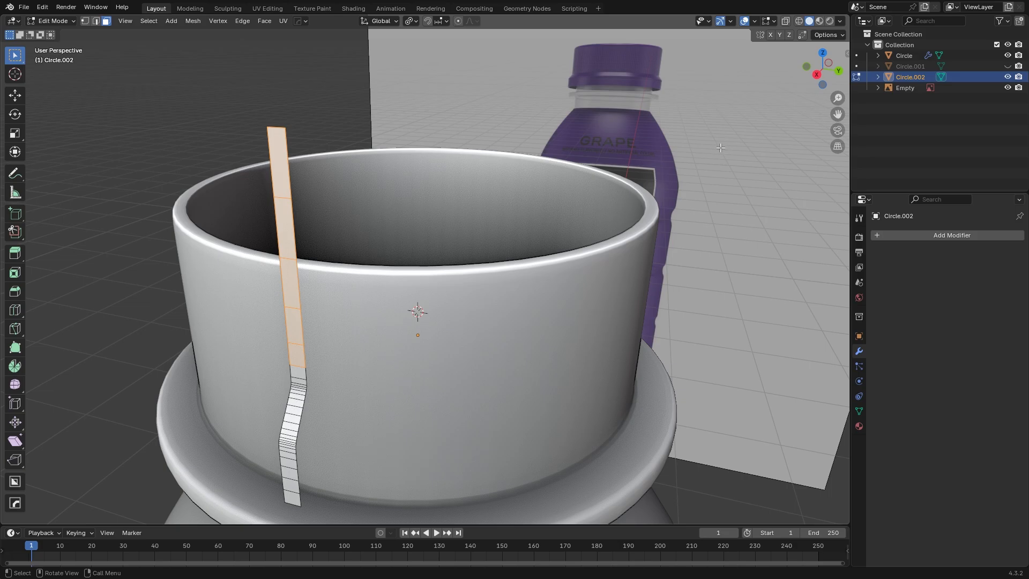
pyautogui.press('i')
pyautogui.click(691, 158)
pyautogui.moveTo(691, 158); pyautogui.dragTo(679, 163, button='middle')
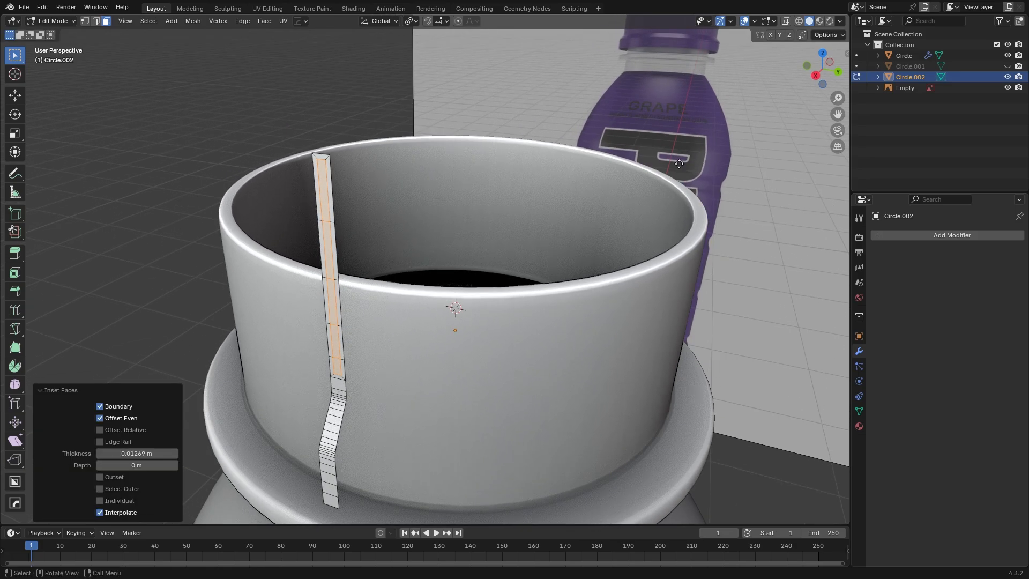
pyautogui.press('e')
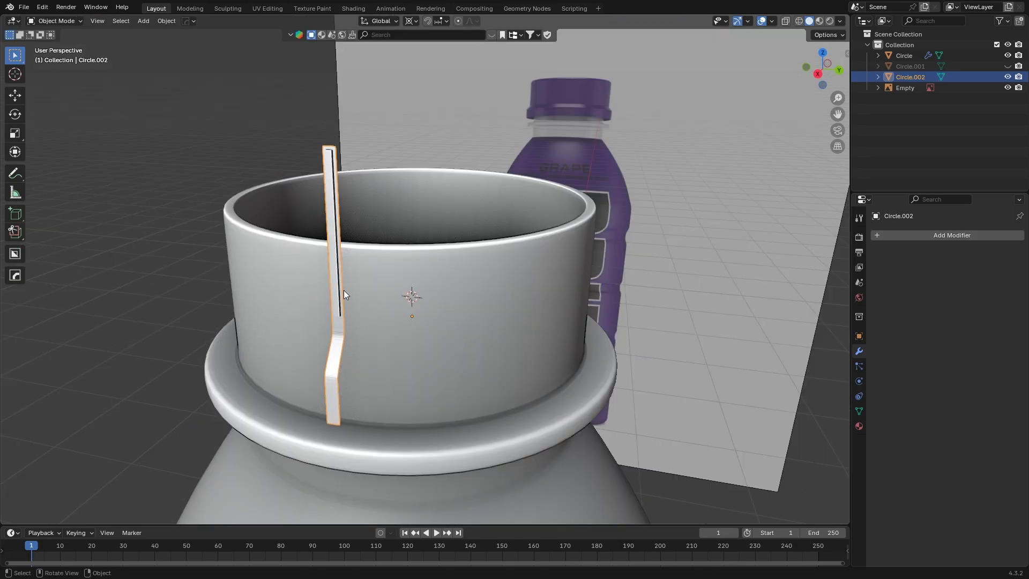
# - Recalculate the strip's normals and spin it 360° around the Z axis from the top view to form the ribbed cap wall
pyautogui.click(823, 52)
pyautogui.press('Tab')
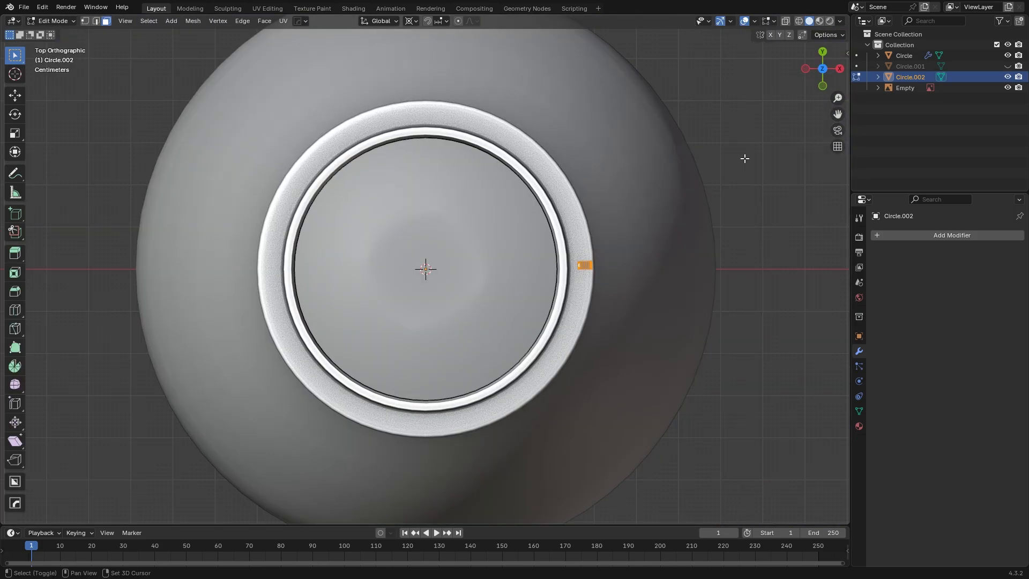
pyautogui.hotkey('shift', 'n')
pyautogui.press('F3')
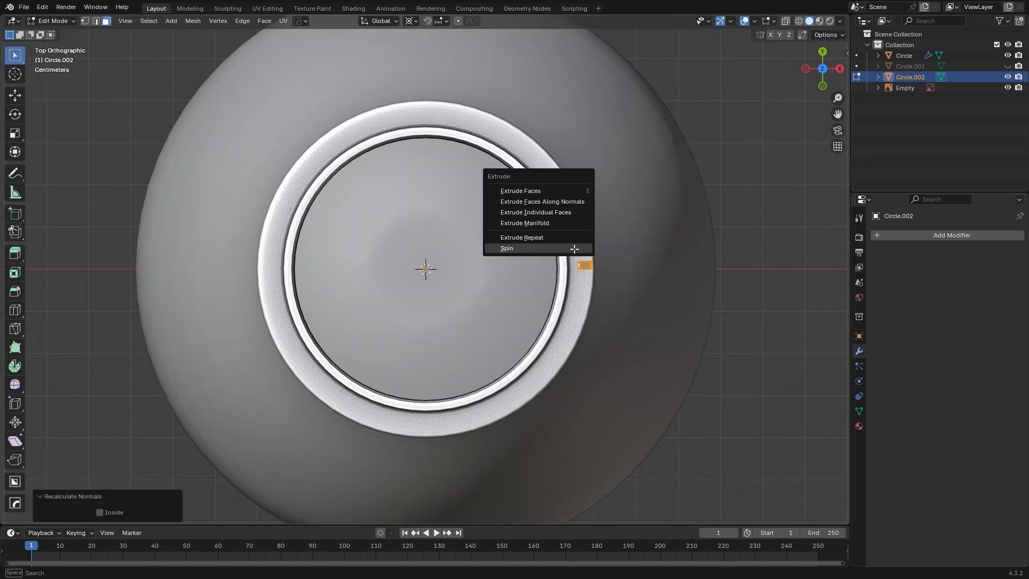
pyautogui.click(574, 248)
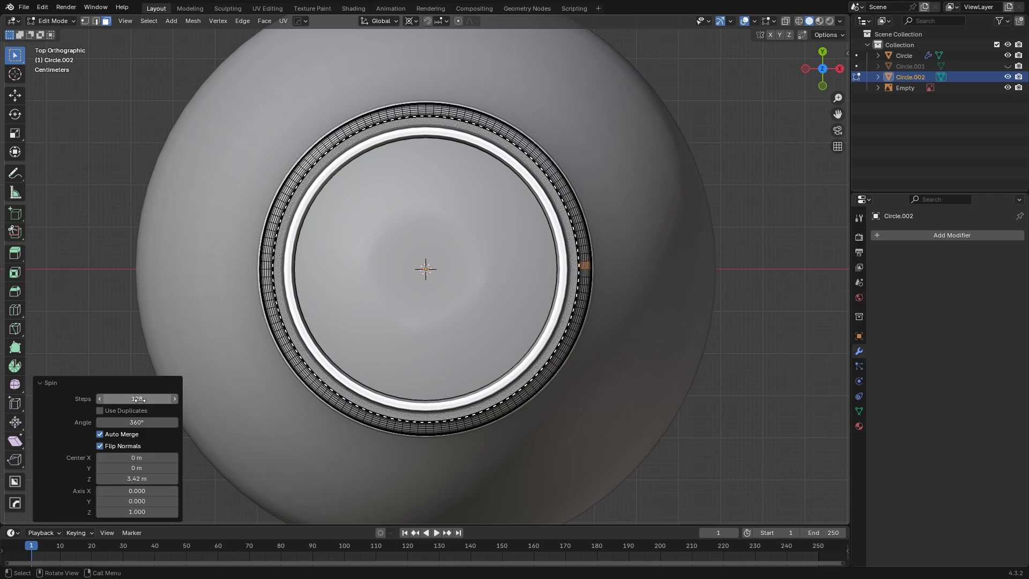
# - Switch the 128-step spin to use duplicates and merge the resulting ribbed ring's vertices by distance at 0.0001 m
pyautogui.click(99, 410)
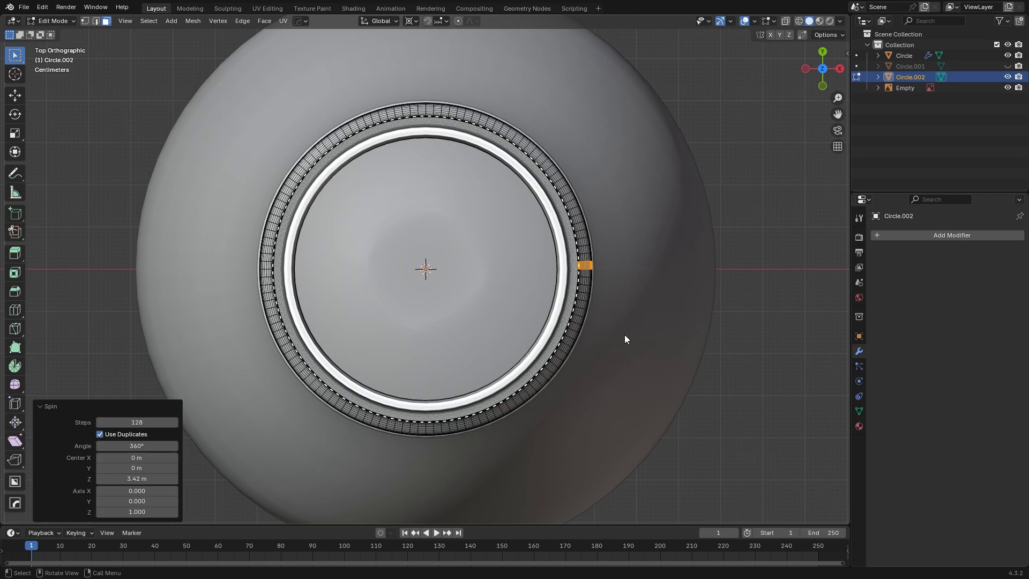
pyautogui.moveTo(625, 338); pyautogui.dragTo(473, 252, button='middle')
pyautogui.press('Tab')
pyautogui.rightClick(504, 269)
pyautogui.click(499, 272)
pyautogui.press('Tab')
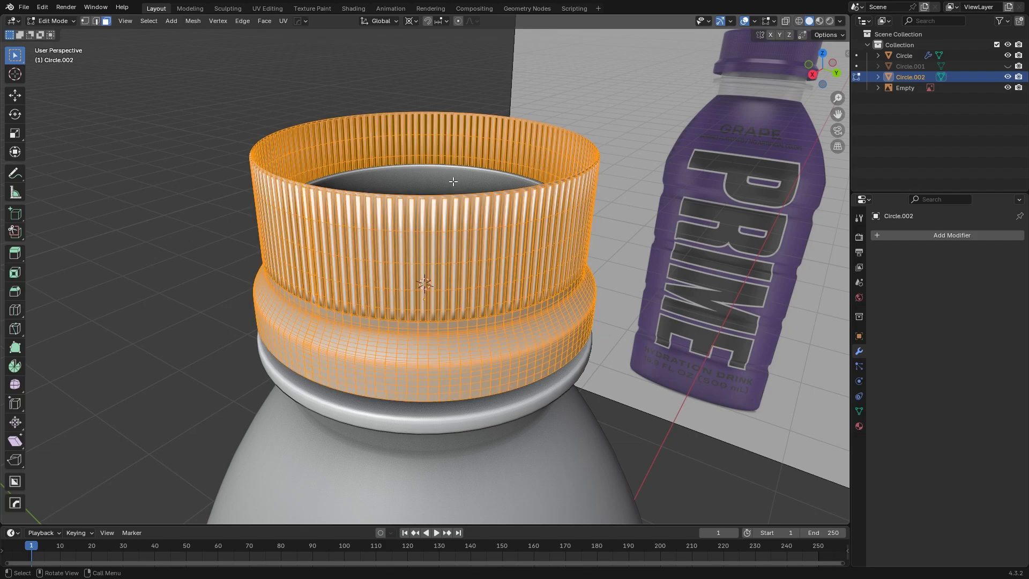
pyautogui.press('m')
pyautogui.click(453, 182)
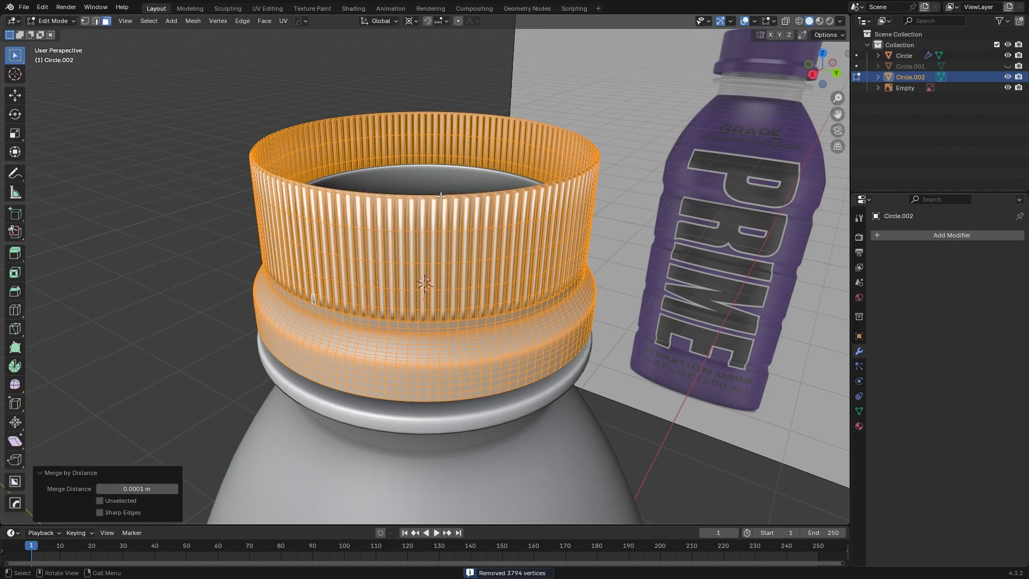
# - Fill the open top edge loop of the ribbed cap wall with a face
pyautogui.moveTo(440, 196); pyautogui.dragTo(702, 279, button='middle')
pyautogui.press('Tab')
pyautogui.scroll(-4, 441, 258)
pyautogui.click(611, 244)
pyautogui.click(497, 274)
pyautogui.scroll(4, 483, 274)
pyautogui.press('Tab')
pyautogui.keyDown('alt'); pyautogui.click(453, 274); pyautogui.keyUp('alt')
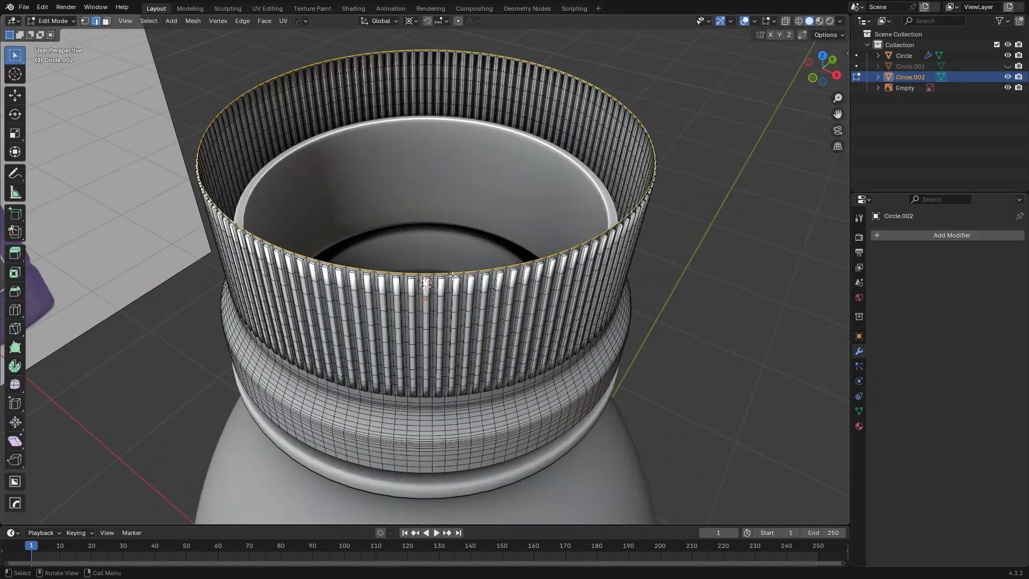
pyautogui.press('f')
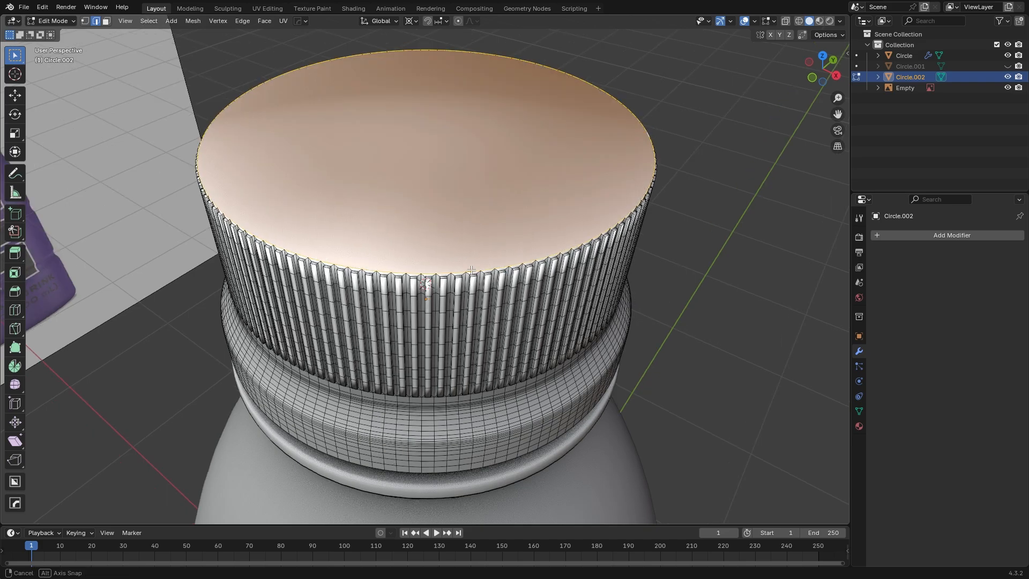
# - Inset the cap's top face by 0.0349 m and raise the inner face about 0.007 m along Z
pyautogui.press('i')
pyautogui.click(582, 238)
pyautogui.press('g')
pyautogui.press('z')
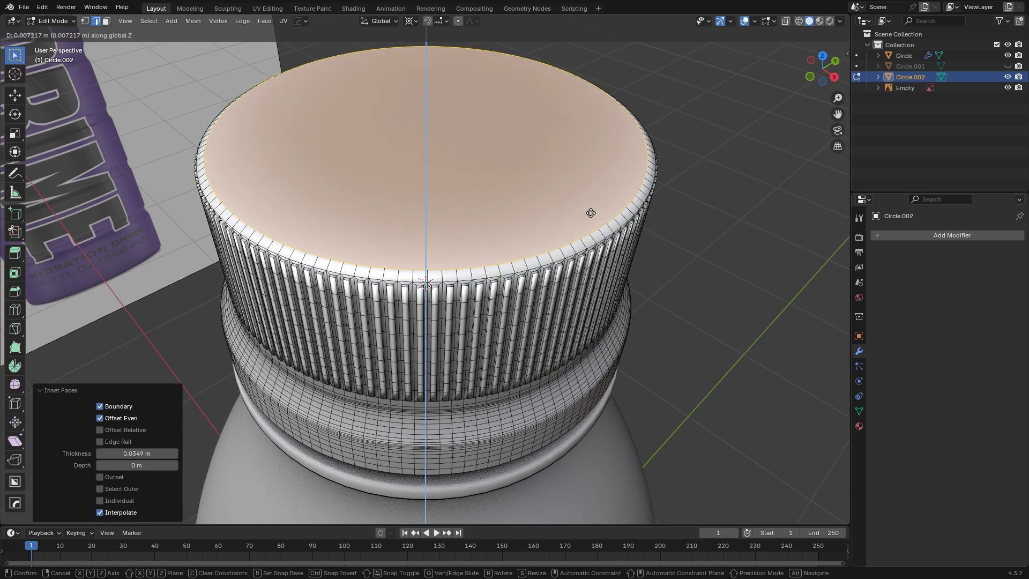
pyautogui.click(590, 213)
# - Bevel the inset rim of the cap's top face by 0.0247 m with 2 segments
pyautogui.press('Tab')
pyautogui.moveTo(635, 233); pyautogui.dragTo(611, 319, button='middle')
pyautogui.scroll(3, 609, 198)
pyautogui.press('Tab')
pyautogui.hotkey('ctrl', 'b')
pyautogui.click(693, 334)
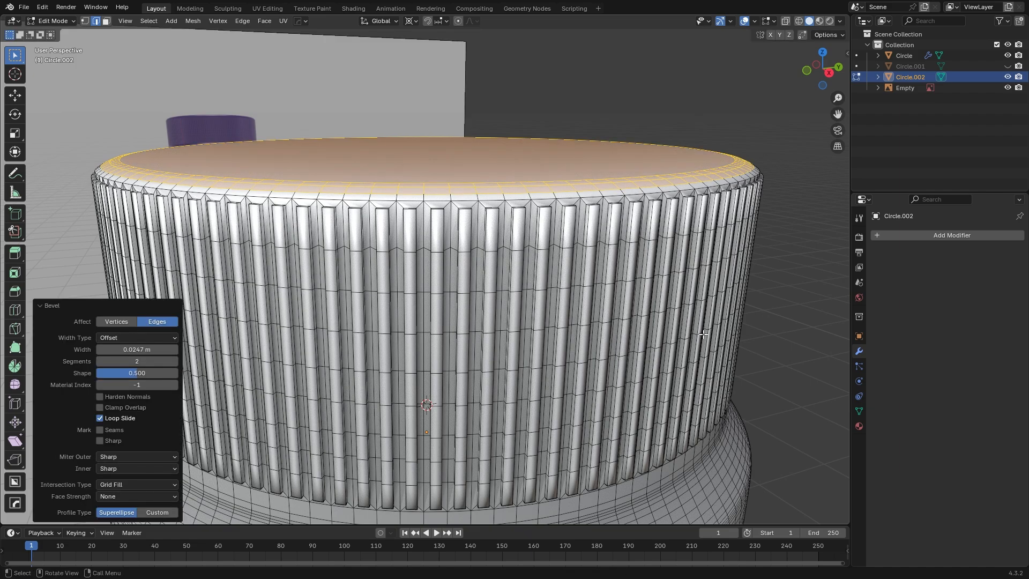
pyautogui.press('Tab')
pyautogui.scroll(-4, 745, 304)
pyautogui.moveTo(745, 304); pyautogui.dragTo(464, 245, button='middle')
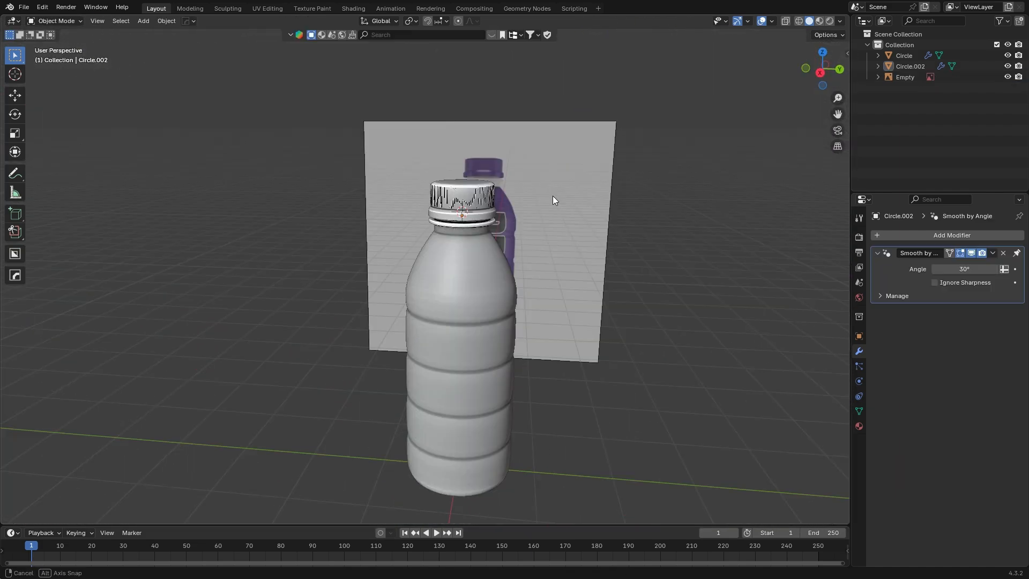
pyautogui.moveTo(552, 195); pyautogui.dragTo(587, 217, button='middle')
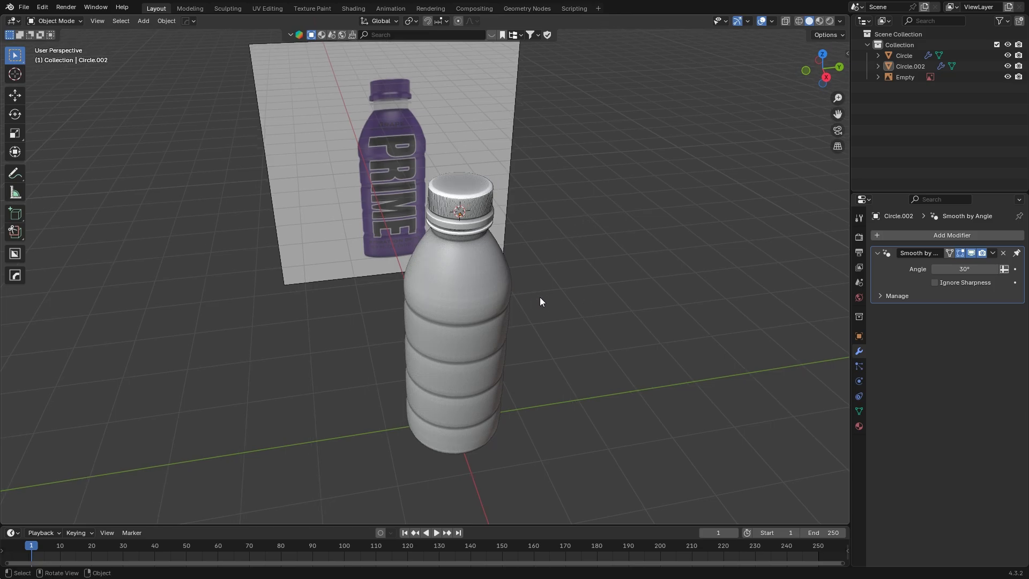
pyautogui.moveTo(539, 297); pyautogui.dragTo(538, 271, button='middle')
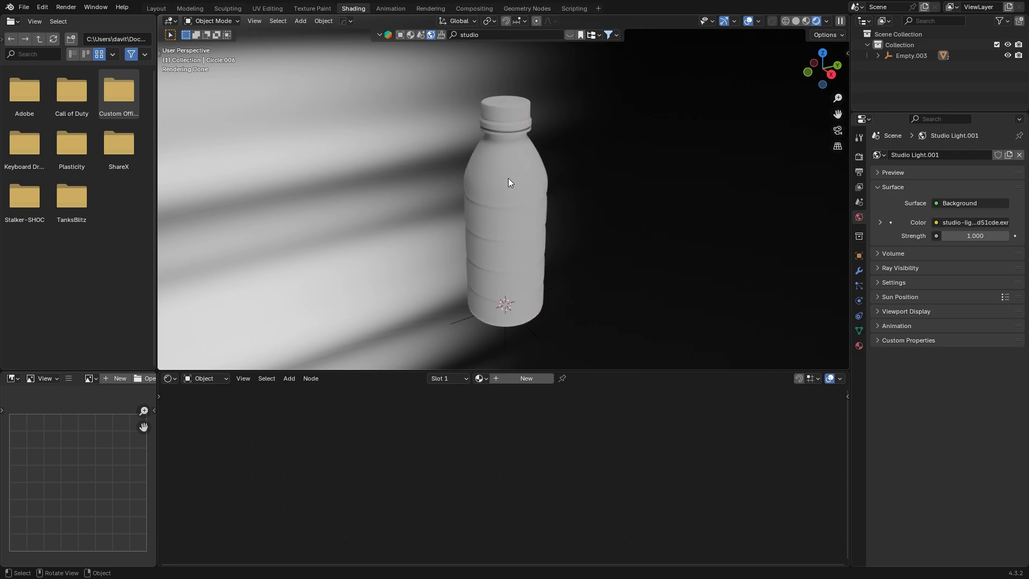
# - Create a new material on the bottle body and name it Plastic
pyautogui.click(516, 378)
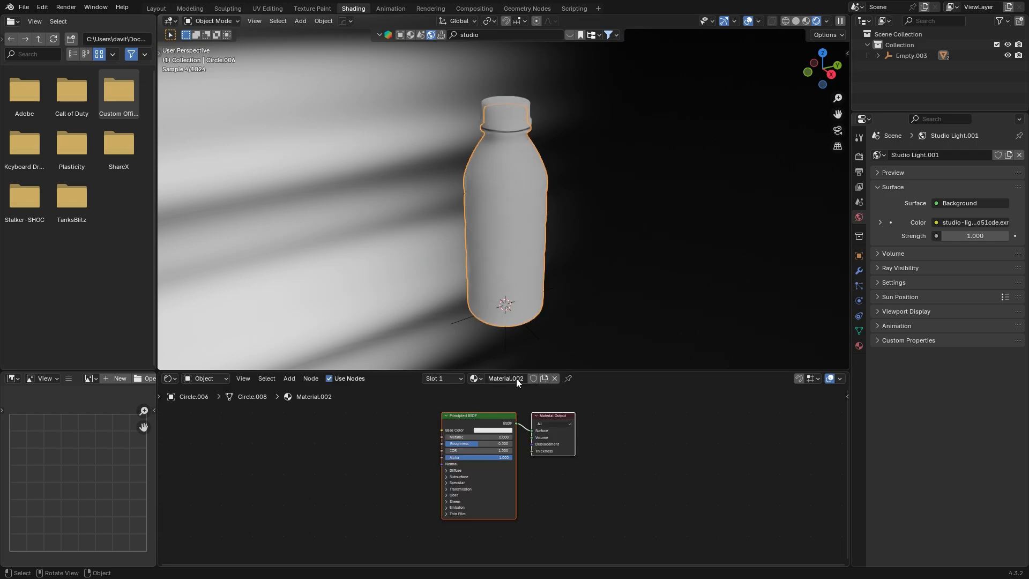
pyautogui.click(513, 378)
pyautogui.write('Plastic')
pyautogui.press('Return')
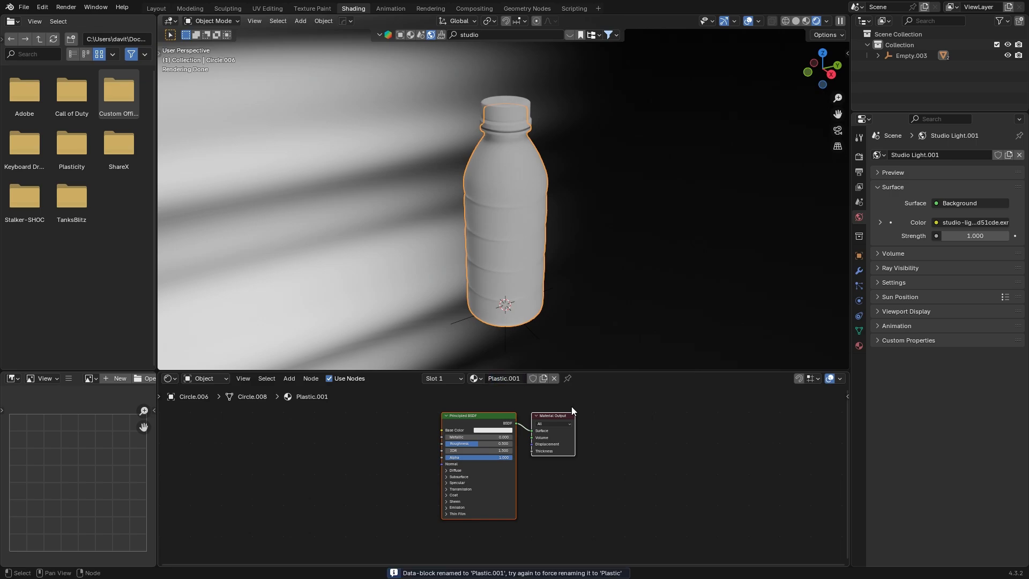
# - Set the plastic material's roughness to 0 and its transmission weight to 1
pyautogui.scroll(1, 537, 506)
pyautogui.scroll(2, 526, 291)
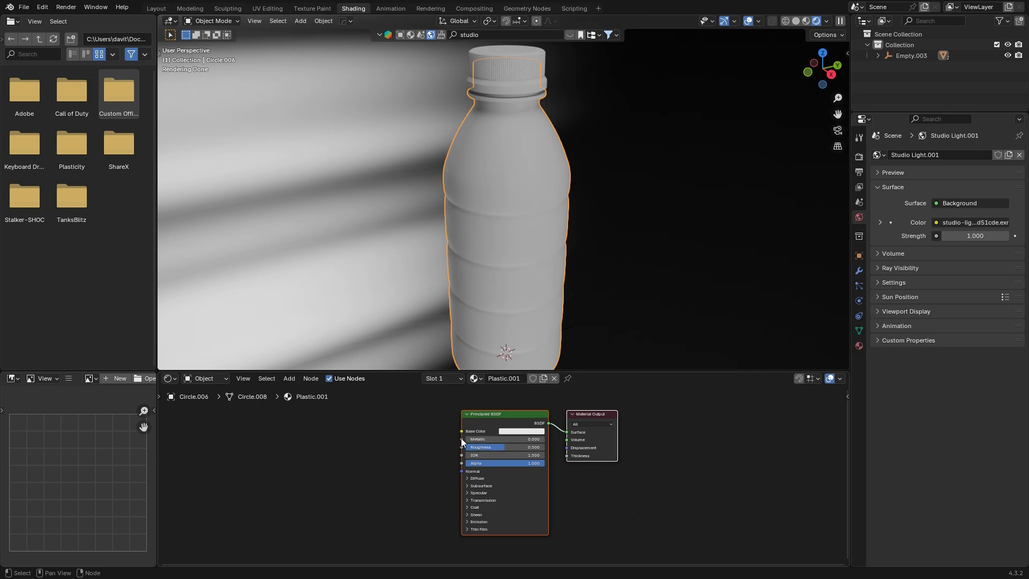
pyautogui.moveTo(504, 451); pyautogui.dragTo(468, 446)
pyautogui.scroll(3, 493, 482)
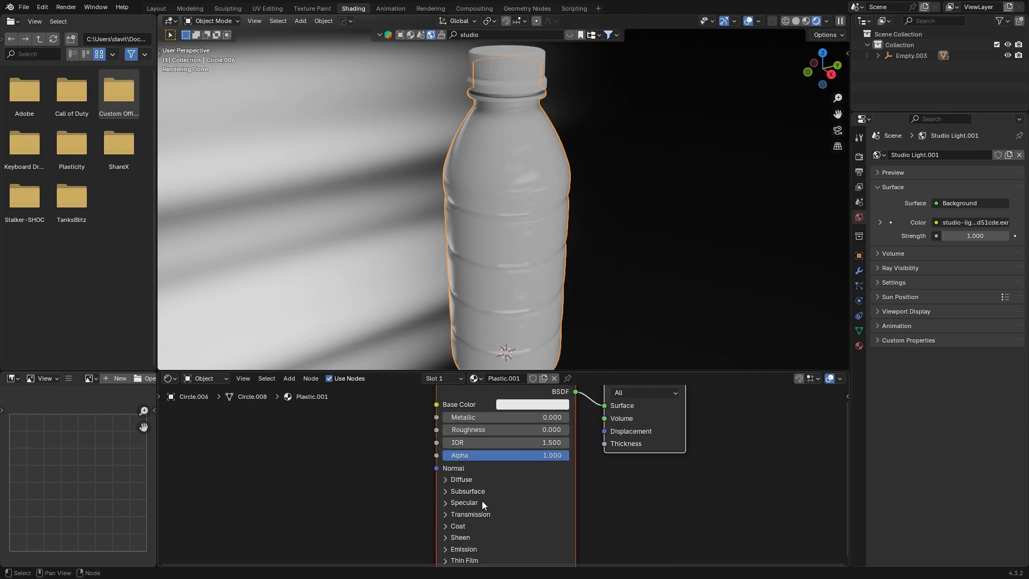
pyautogui.click(457, 529)
pyautogui.moveTo(457, 531); pyautogui.dragTo(484, 433, button='middle')
pyautogui.moveTo(483, 450); pyautogui.dragTo(750, 451)
pyautogui.rightClick(620, 450)
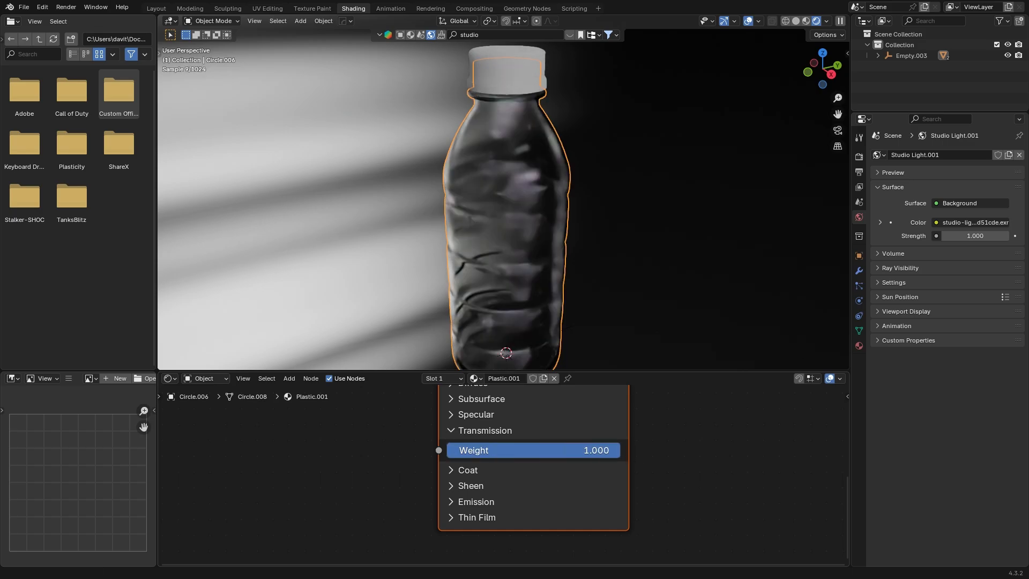
# - Set the plastic material's IOR to 1.45
pyautogui.moveTo(556, 429); pyautogui.dragTo(525, 512, button='middle')
pyautogui.scroll(-2, 525, 512)
pyautogui.click(503, 433)
pyautogui.write('1.45\\')
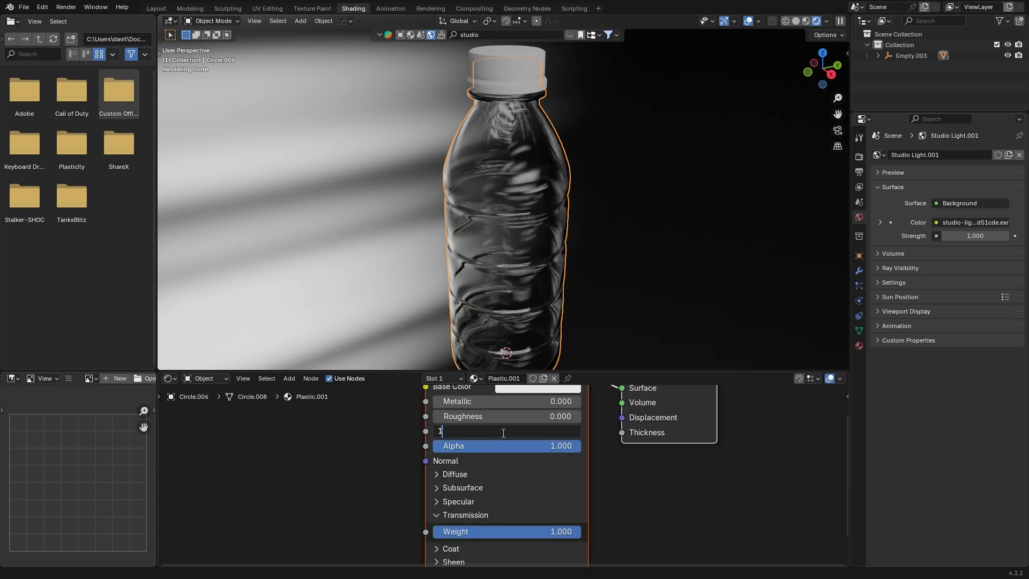
pyautogui.press('Return')
pyautogui.write('1.45')
pyautogui.press('Return')
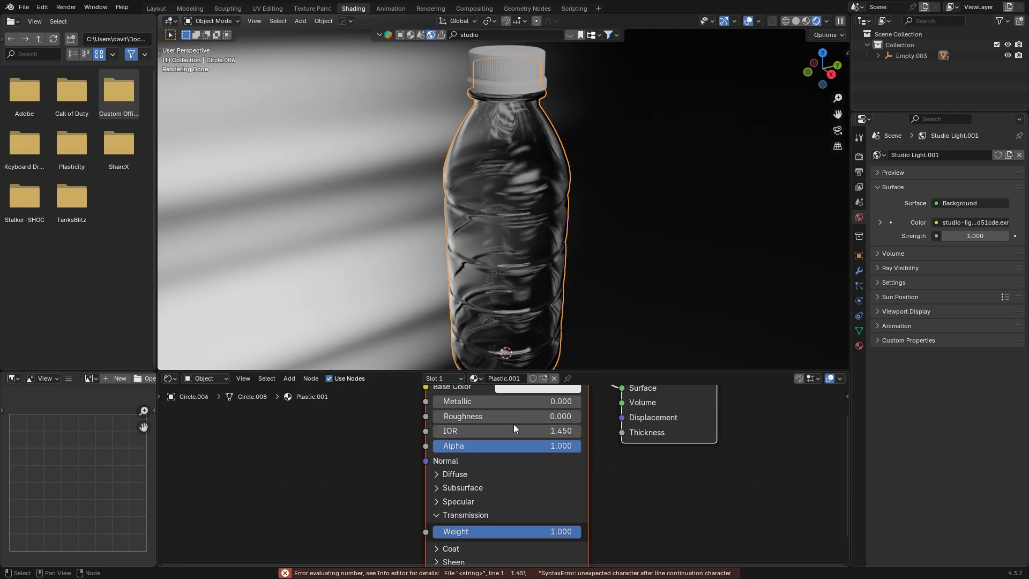
pyautogui.moveTo(680, 245); pyautogui.dragTo(615, 240, button='middle')
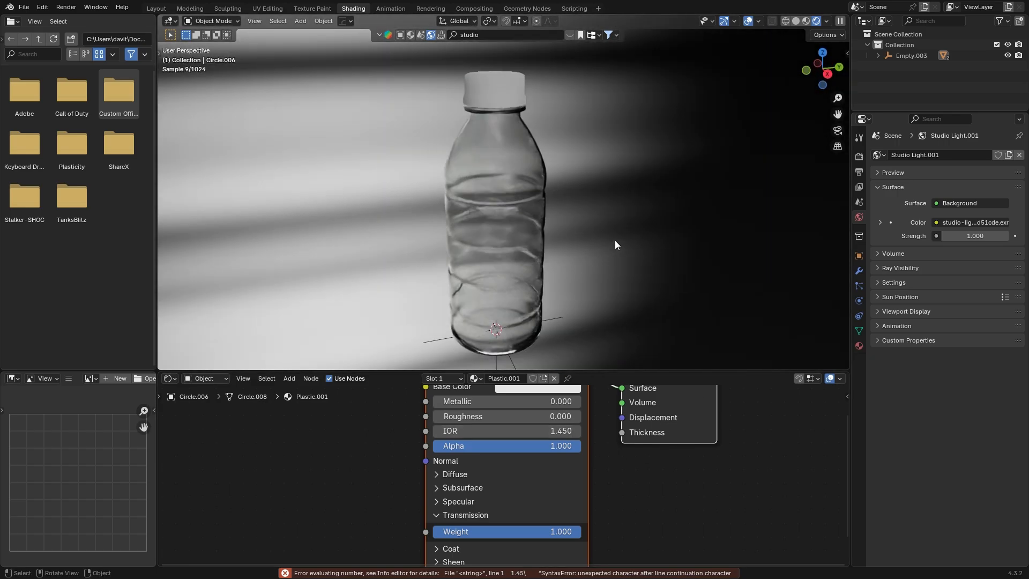
pyautogui.click(507, 88)
pyautogui.click(531, 184)
pyautogui.scroll(-4, 614, 288)
pyautogui.scroll(5, 526, 214)
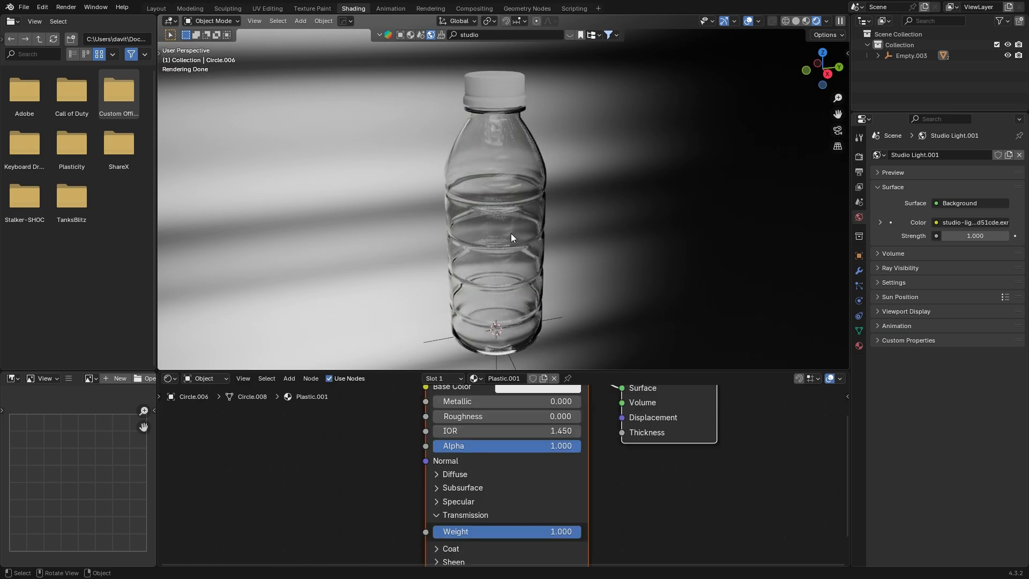
# - In solid view, duplicate the bottle's side-wall faces from below the neck to the base, separate the copy into its own object and select it
pyautogui.click(795, 21)
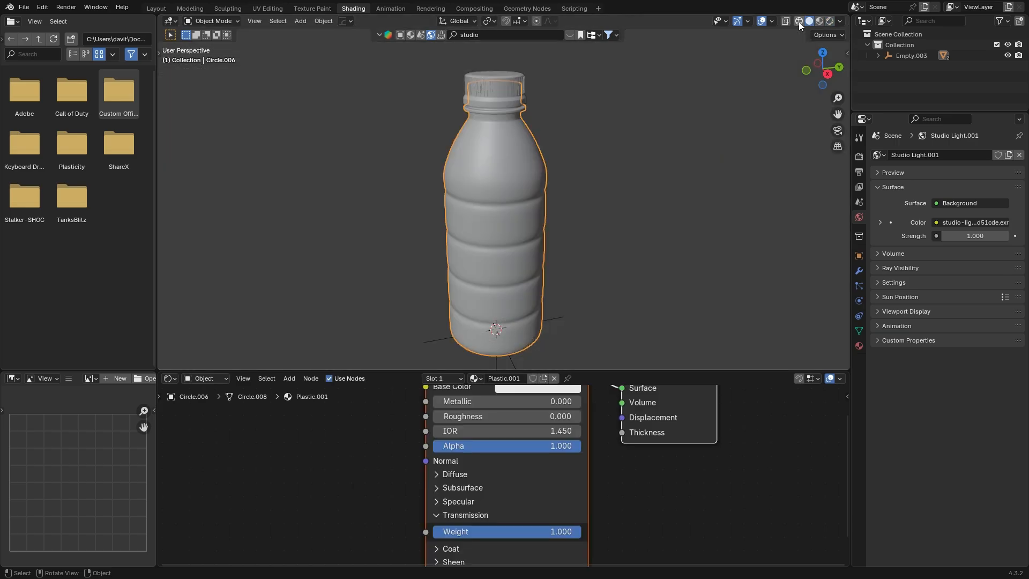
pyautogui.click(828, 73)
pyautogui.press('Tab')
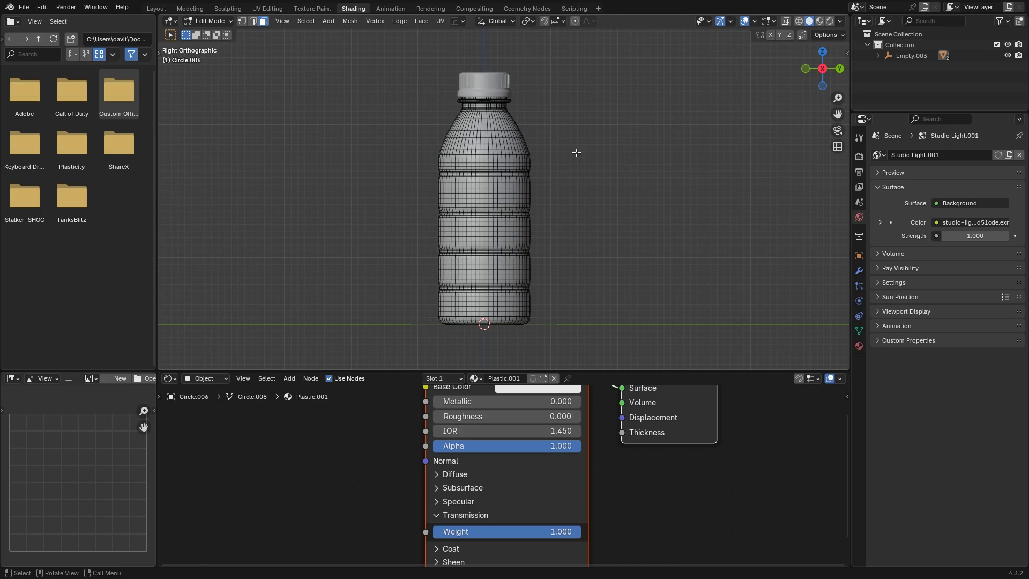
pyautogui.press('a')
pyautogui.moveTo(576, 153); pyautogui.dragTo(534, 249, button='middle')
pyautogui.press('p')
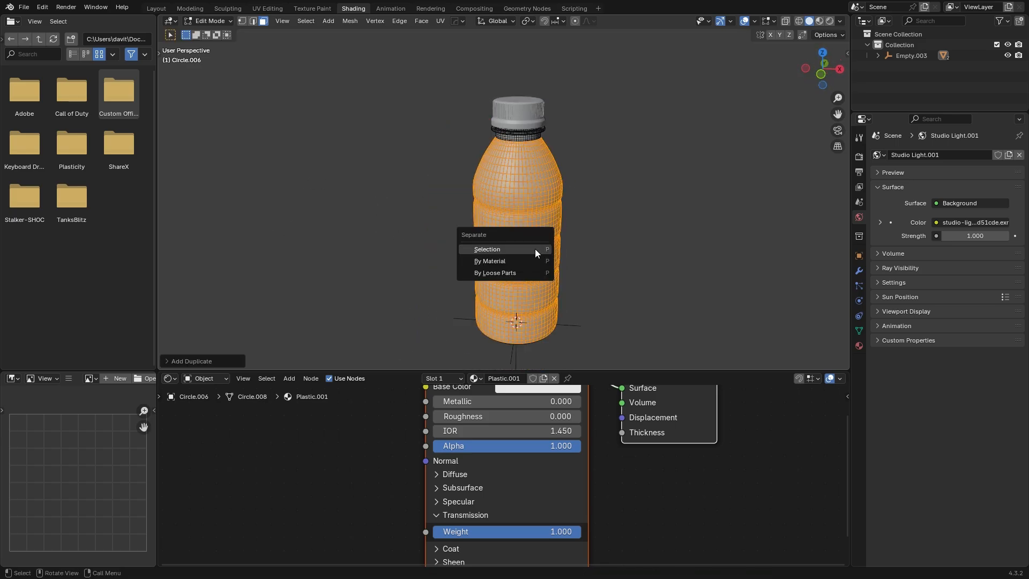
pyautogui.click(534, 249)
pyautogui.press('Tab')
pyautogui.click(539, 225)
pyautogui.scroll(5, 587, 253)
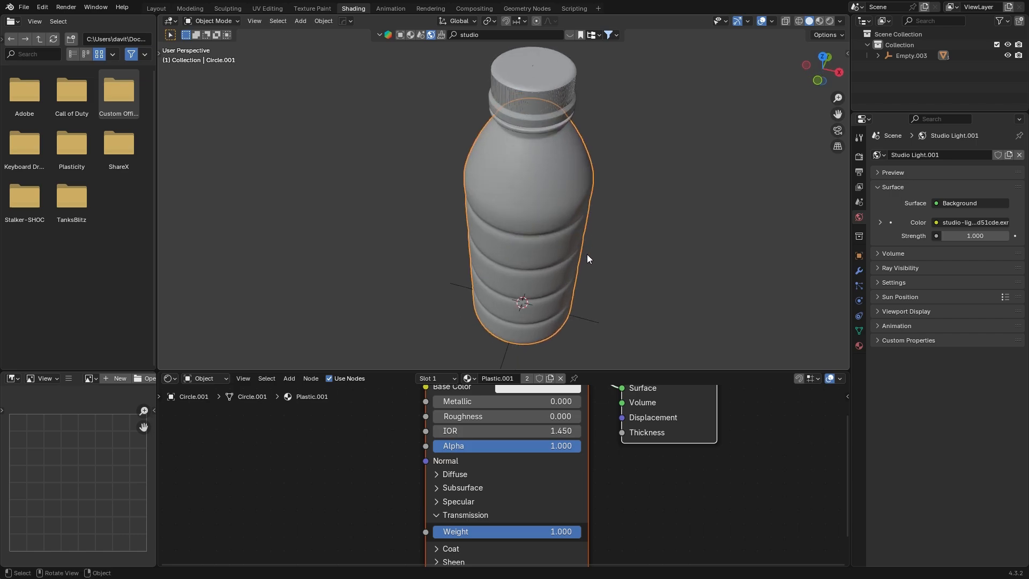
pyautogui.moveTo(472, 177); pyautogui.dragTo(581, 167, button='middle')
pyautogui.press('g')
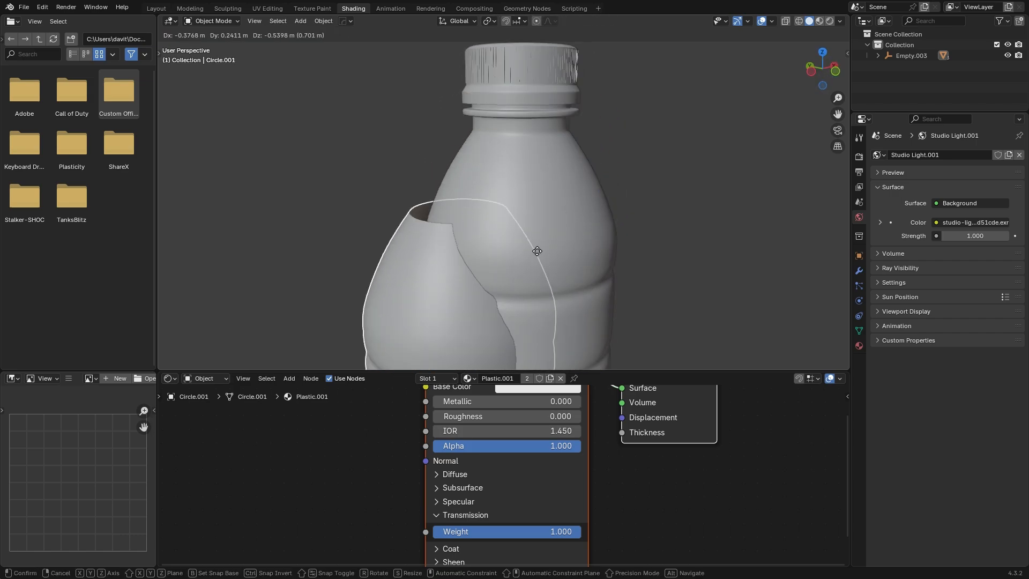
pyautogui.rightClick(557, 236)
# - Enable Cavity in the viewport shading with its type set to Both
pyautogui.click(840, 21)
pyautogui.click(780, 289)
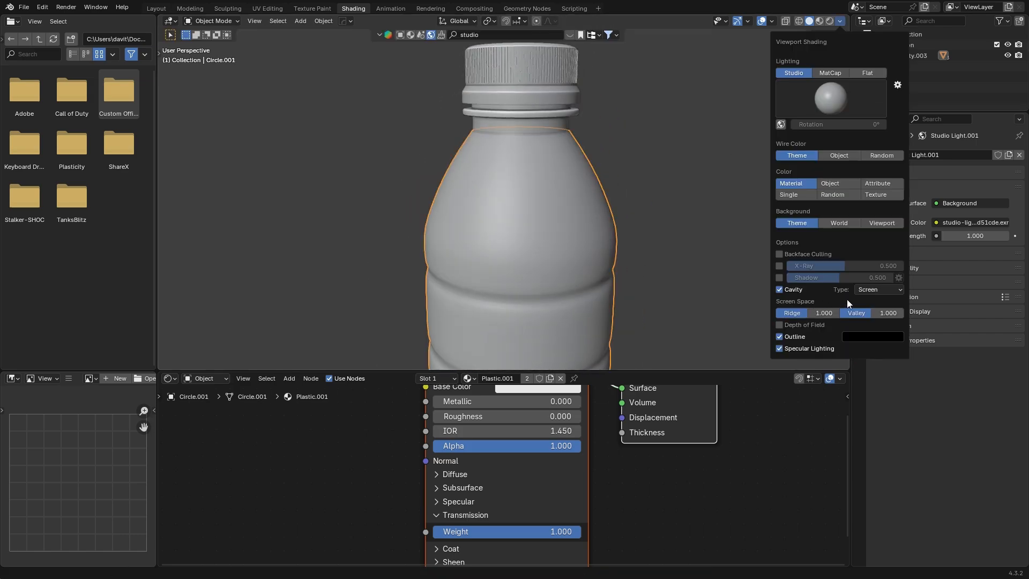
pyautogui.click(876, 324)
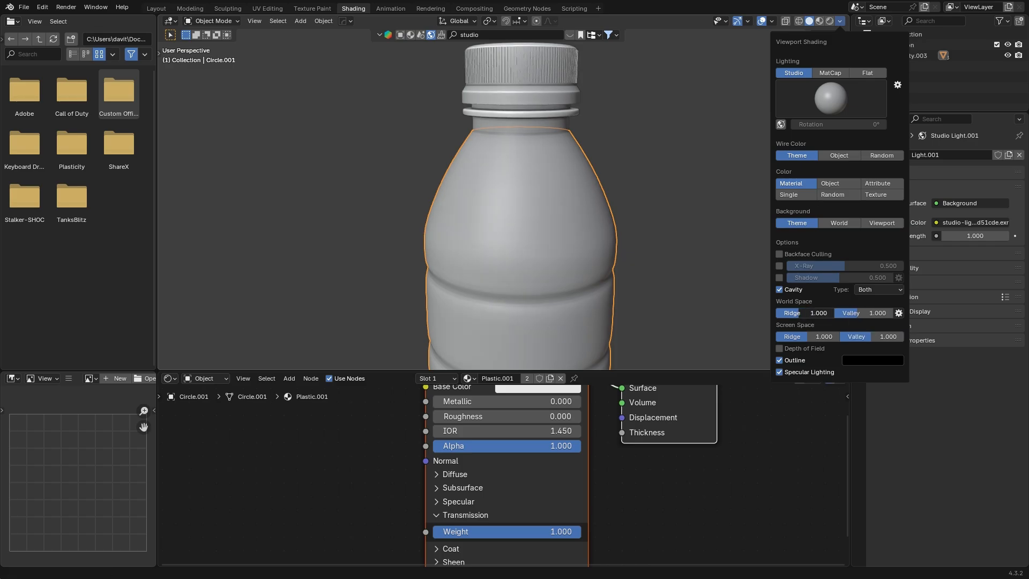
# - Scale the separated shell very slightly outward in X and Y only, keeping its height, so it sits just outside the bottle
pyautogui.scroll(-2, 651, 154)
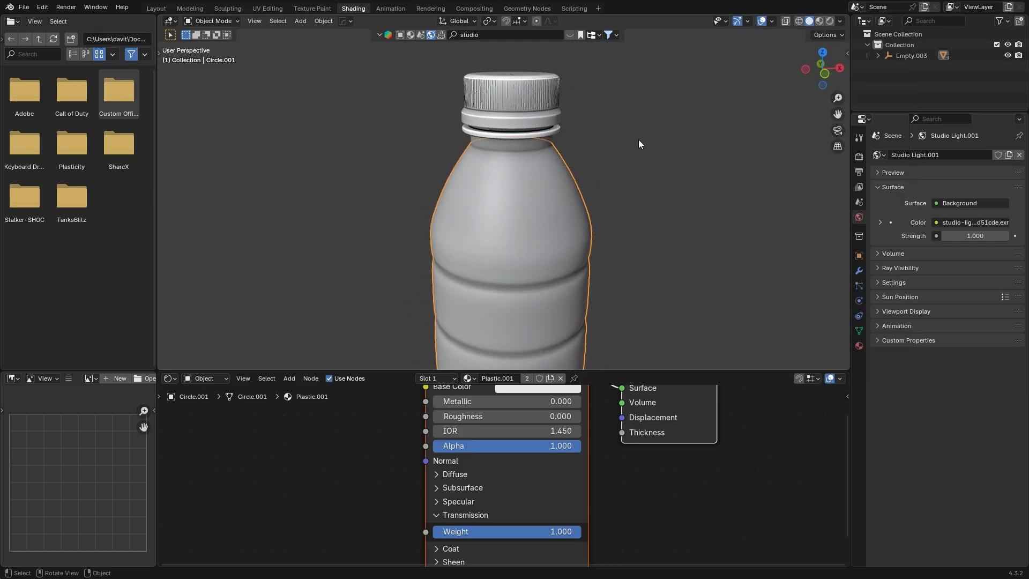
pyautogui.press('s')
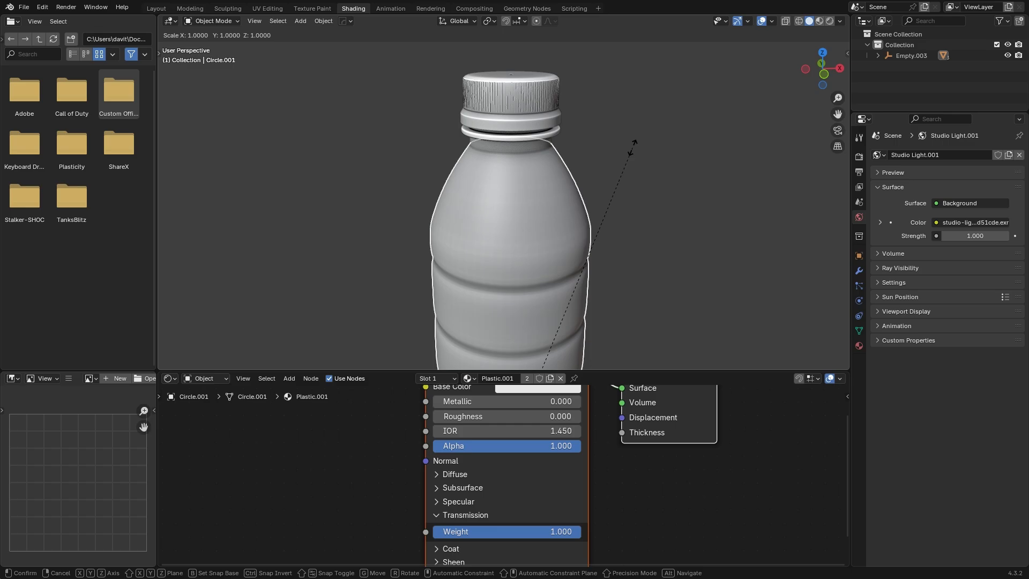
pyautogui.hotkey('shift', 'z')
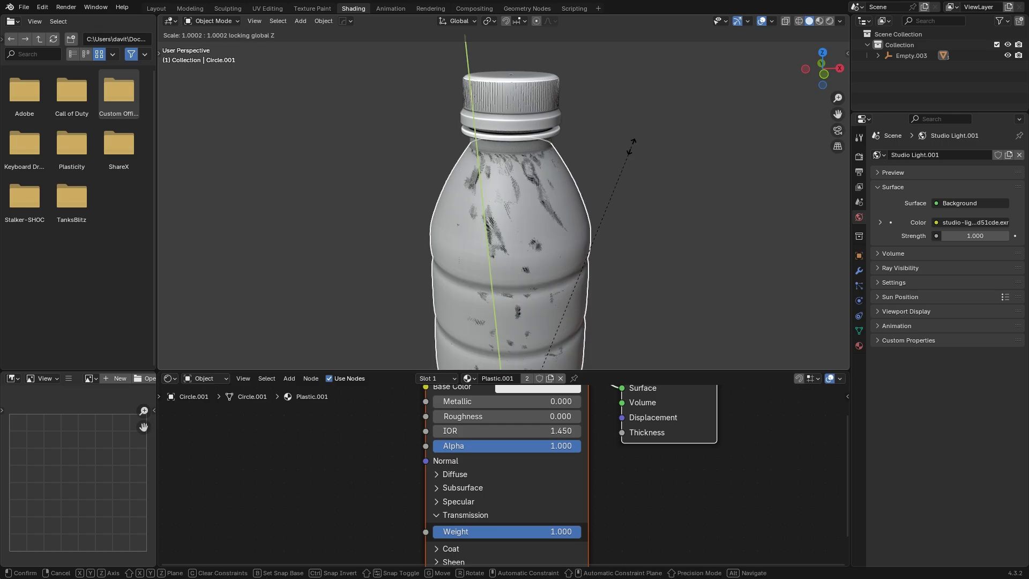
pyautogui.click(634, 143)
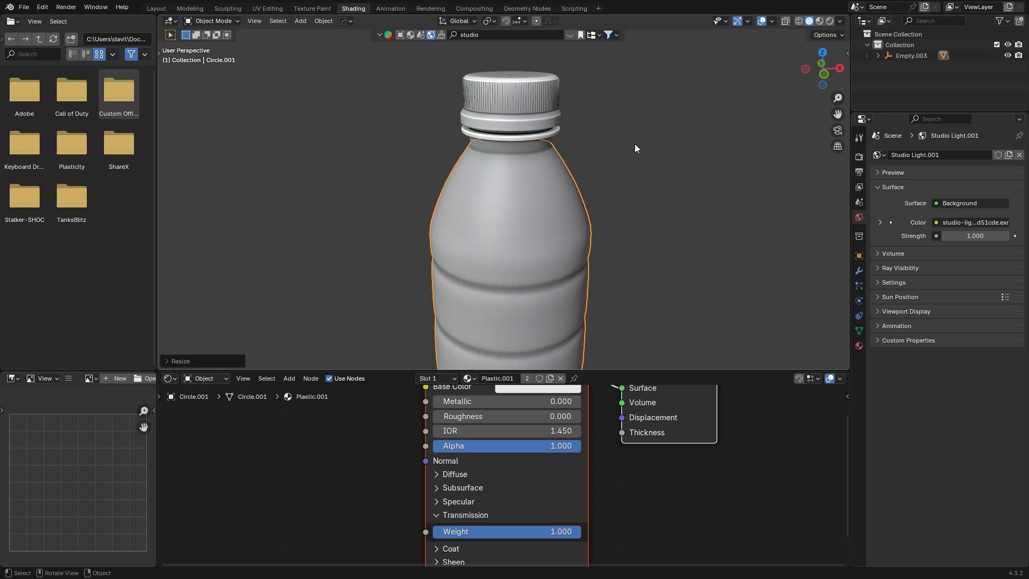
pyautogui.moveTo(634, 143); pyautogui.dragTo(611, 236, button='middle')
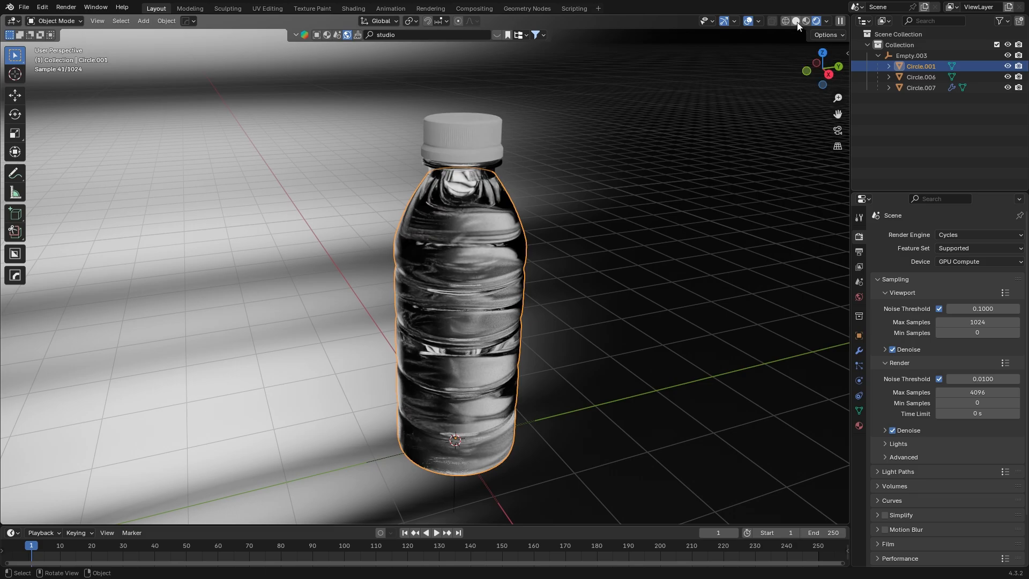
# - Return the viewport to solid shading and examine the separated shell around the bottle
pyautogui.click(796, 22)
pyautogui.moveTo(491, 188)
pyautogui.mouseDown(button='middle')
pyautogui.moveTo(563, 177)
pyautogui.moveTo(647, 191)
pyautogui.mouseUp(button='middle')
pyautogui.press('Tab')
pyautogui.press('Tab')
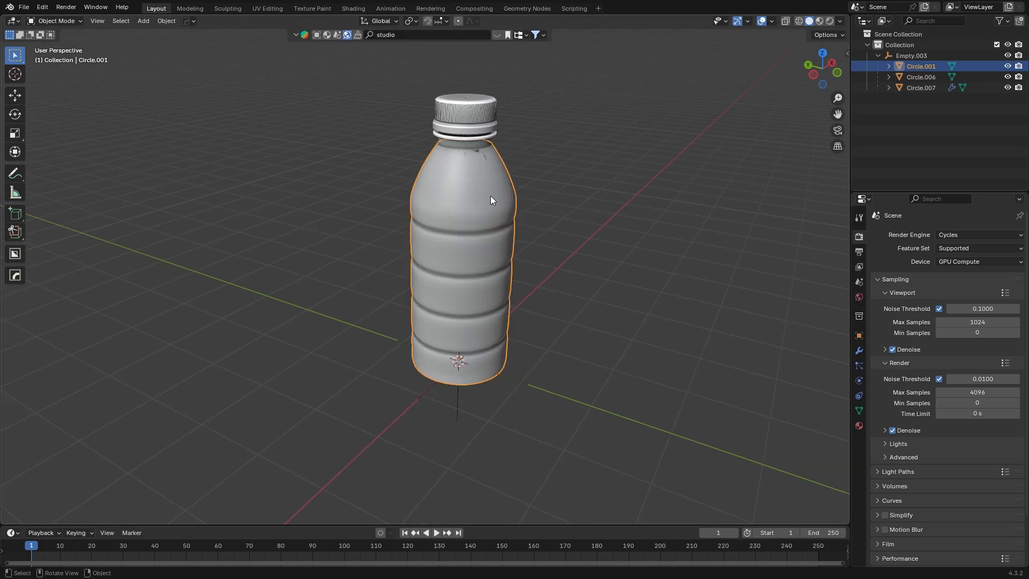
pyautogui.moveTo(539, 161); pyautogui.dragTo(523, 186, button='middle')
pyautogui.scroll(3, 522, 186)
pyautogui.scroll(-4, 503, 239)
pyautogui.moveTo(504, 239); pyautogui.dragTo(458, 240, button='middle')
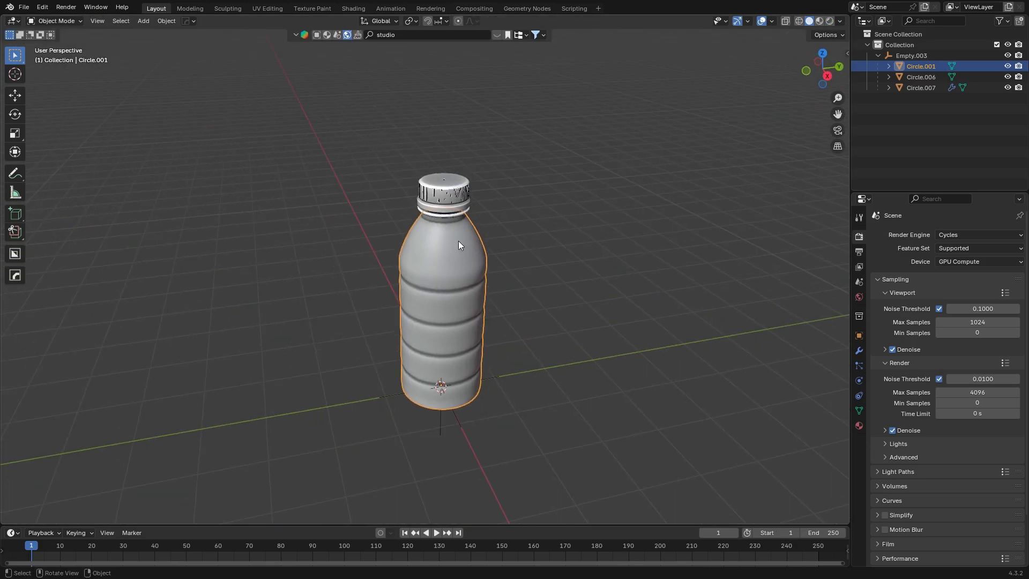
# - Mark the uppermost edge loop of the outer label shell, just below the neck, as a UV seam
pyautogui.press('Tab')
pyautogui.scroll(1, 514, 254)
pyautogui.moveTo(536, 260); pyautogui.dragTo(616, 274, button='middle')
pyautogui.scroll(4, 552, 270)
pyautogui.press('2')
pyautogui.keyDown('shift'); pyautogui.moveTo(498, 214); pyautogui.dragTo(474, 236, button='middle'); pyautogui.keyUp('shift')
pyautogui.scroll(4, 474, 230)
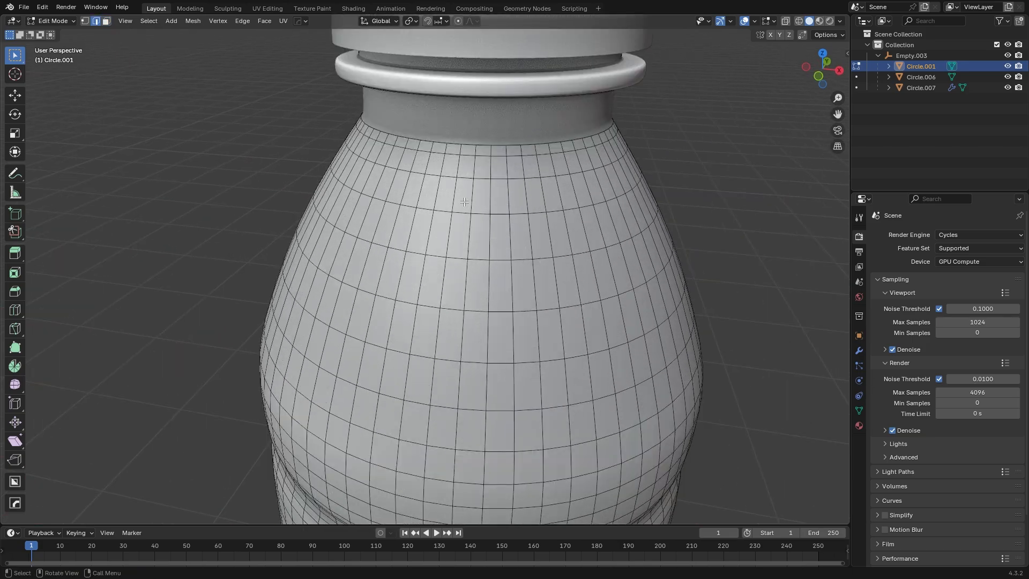
pyautogui.keyDown('shift'); pyautogui.moveTo(456, 160); pyautogui.dragTo(456, 190, button='middle'); pyautogui.keyUp('shift')
pyautogui.keyDown('alt'); pyautogui.click(428, 174); pyautogui.keyUp('alt')
pyautogui.rightClick(427, 176)
pyautogui.click(408, 372)
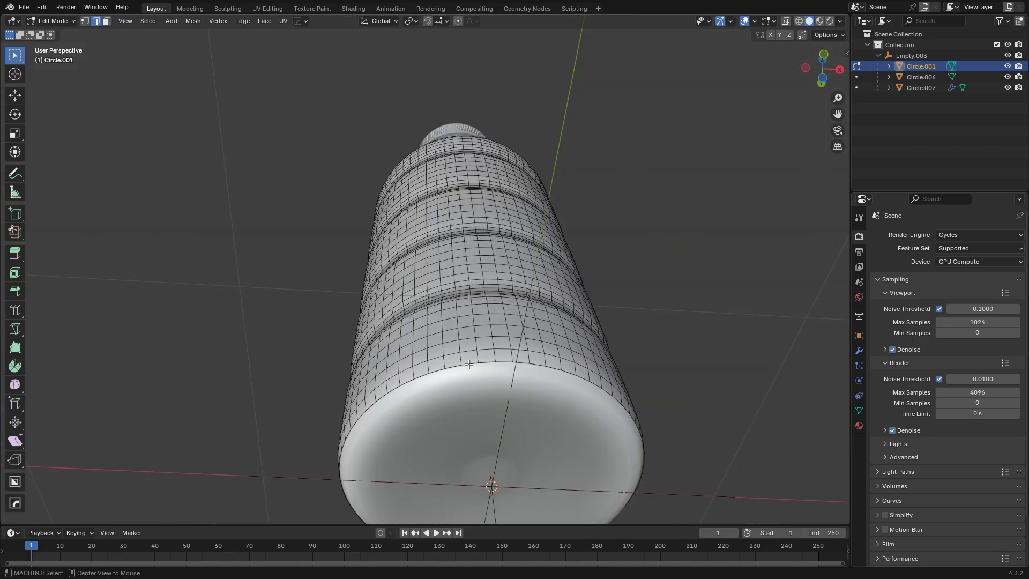
# - Mark the shell's bottom edge loop and one vertical edge line running down its side as UV seams
pyautogui.rightClick(468, 363)
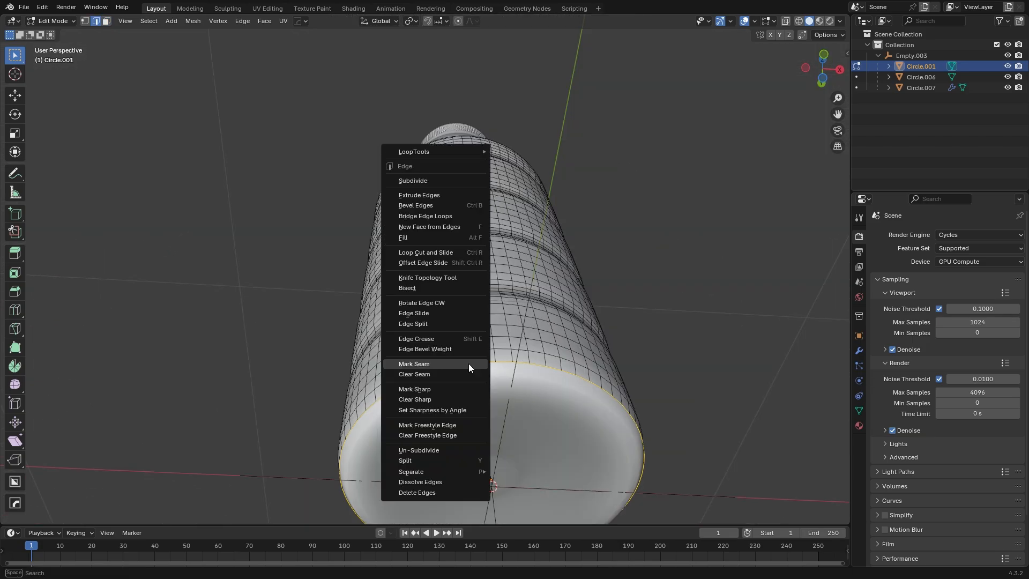
pyautogui.click(468, 363)
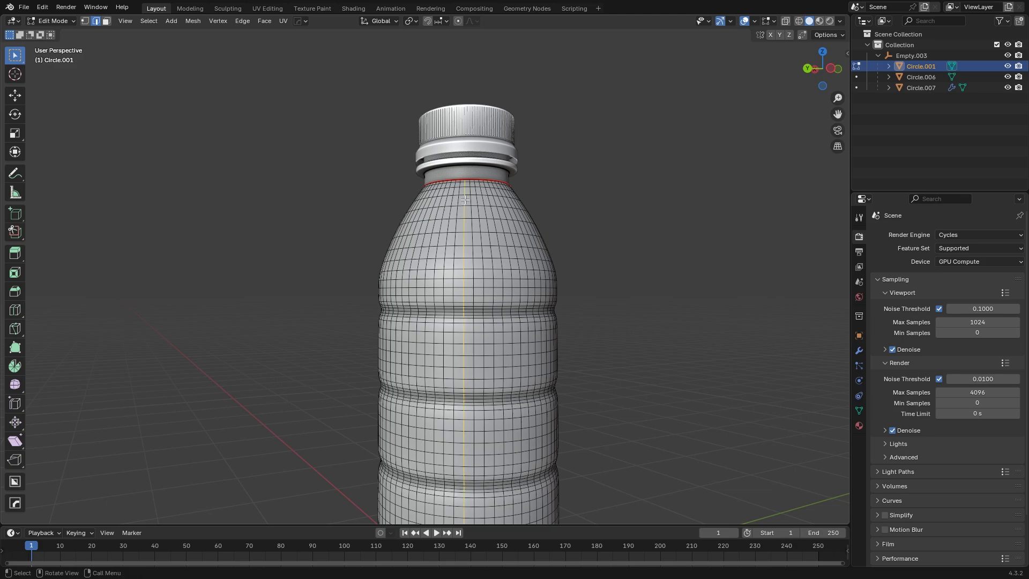
pyautogui.rightClick(464, 199)
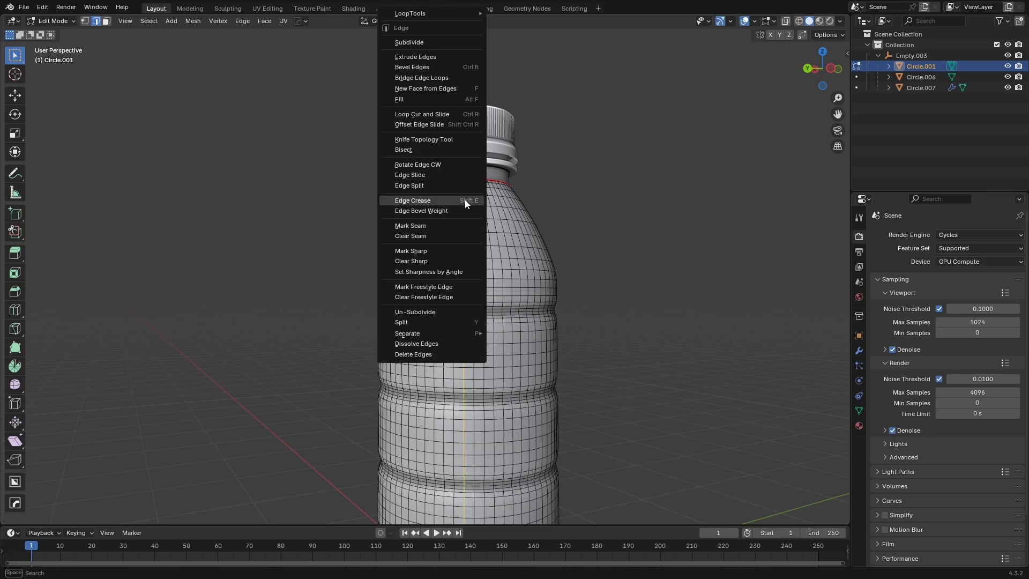
pyautogui.click(446, 226)
# - Select the whole shell mesh and unwrap it with Cylinder Projection in the UV Editing workspace
pyautogui.scroll(-6, 591, 211)
pyautogui.moveTo(530, 229); pyautogui.dragTo(409, 255, button='middle')
pyautogui.press('a')
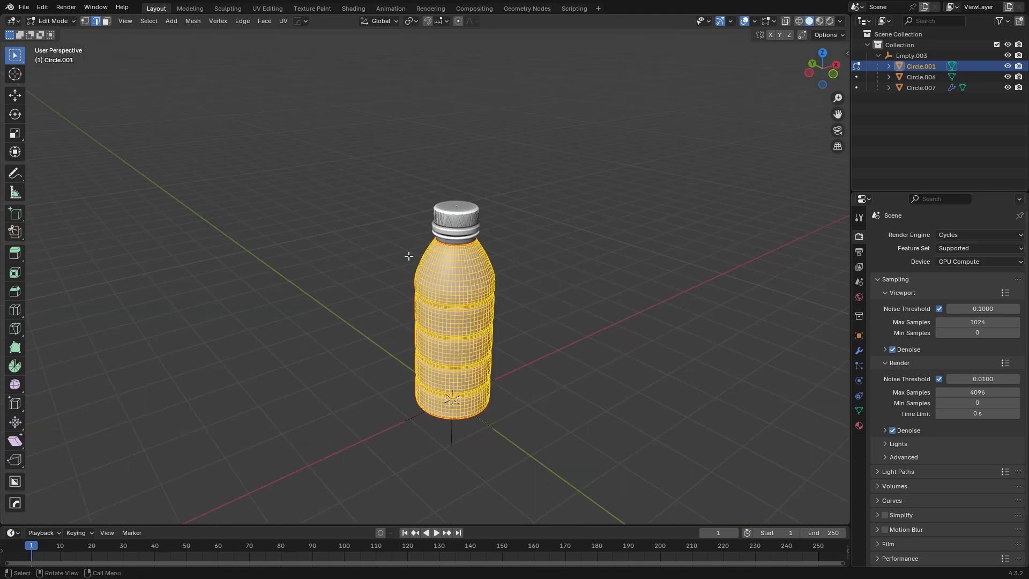
pyautogui.click(284, 20)
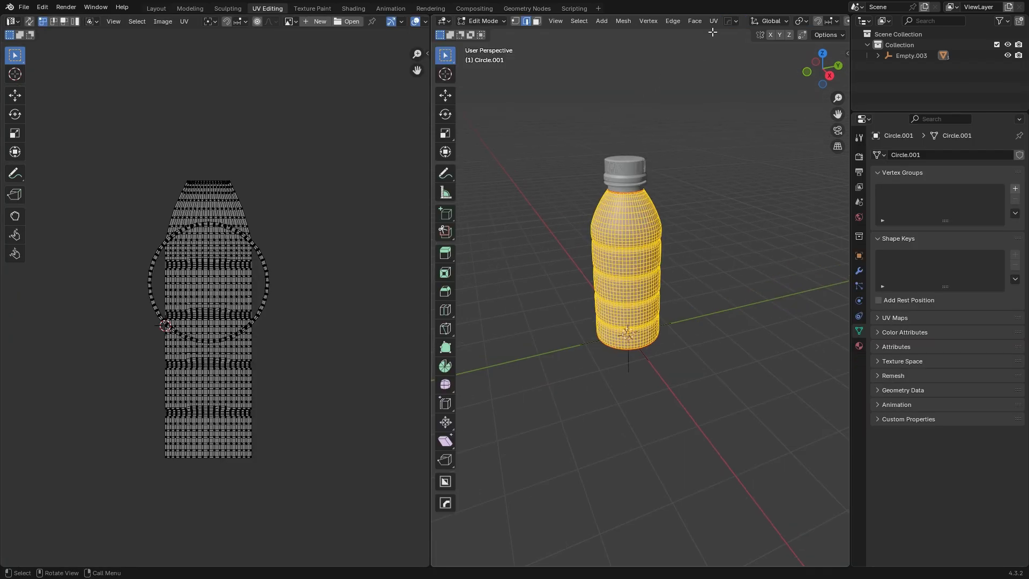
pyautogui.click(713, 22)
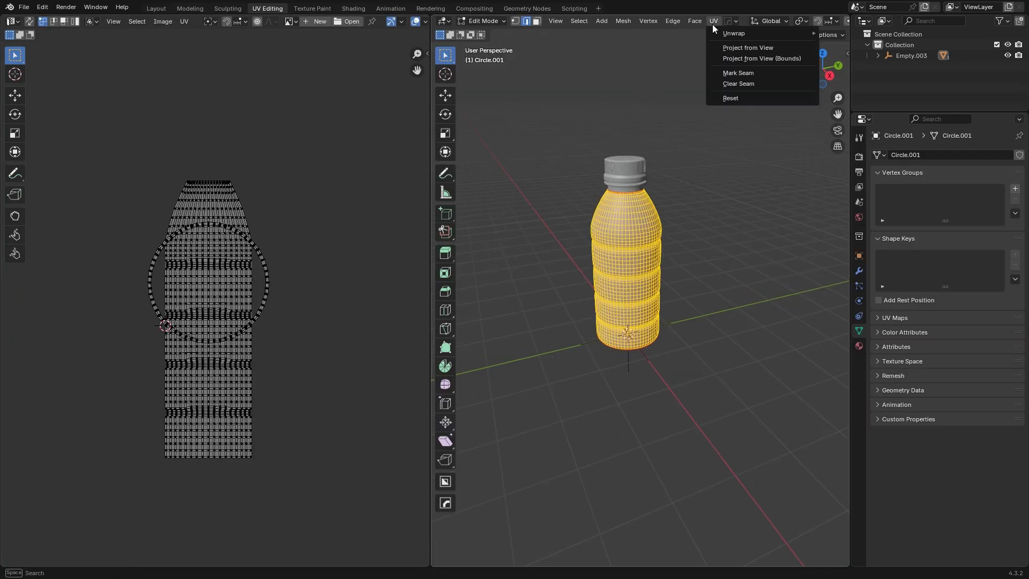
pyautogui.moveTo(734, 34)
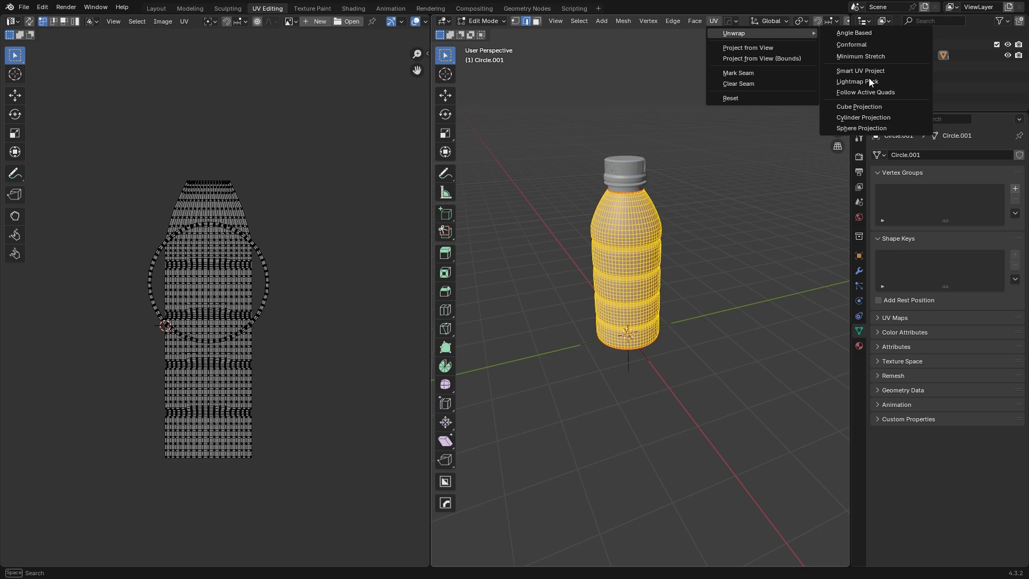
pyautogui.click(868, 116)
pyautogui.scroll(5, 225, 268)
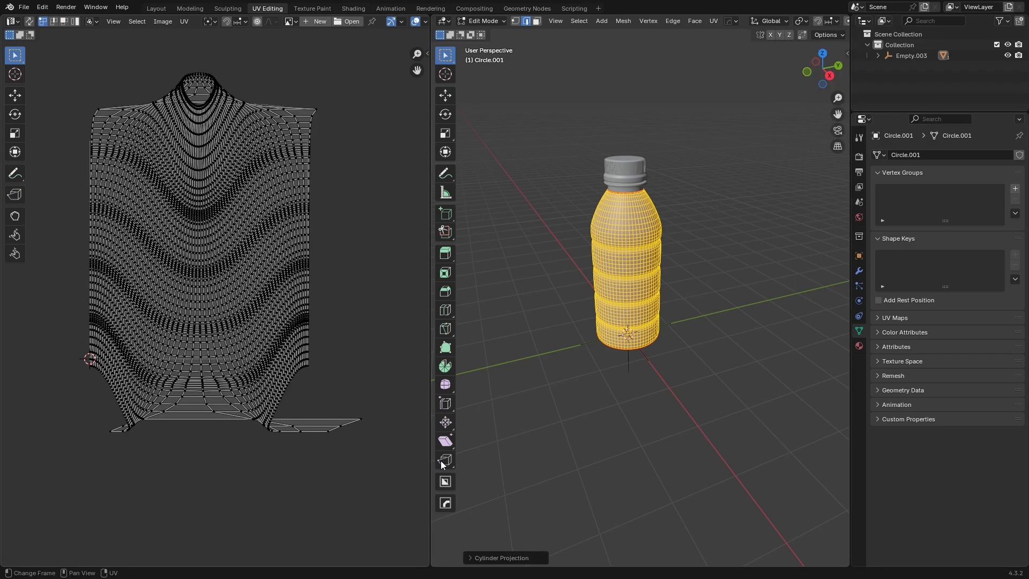
# - Set the Cylinder Projection's Direction to Align to Object
pyautogui.click(493, 556)
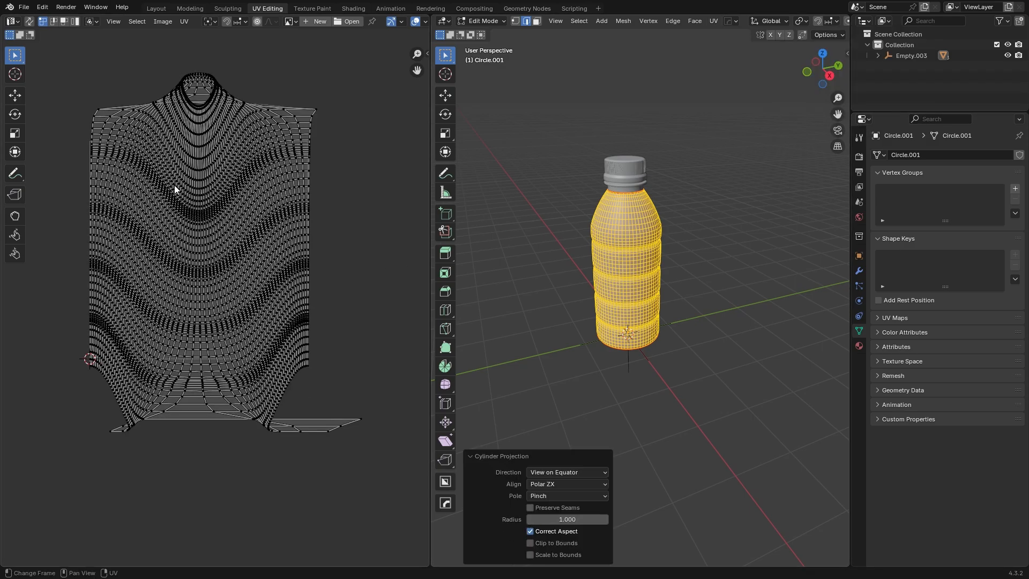
pyautogui.click(547, 472)
pyautogui.click(545, 472)
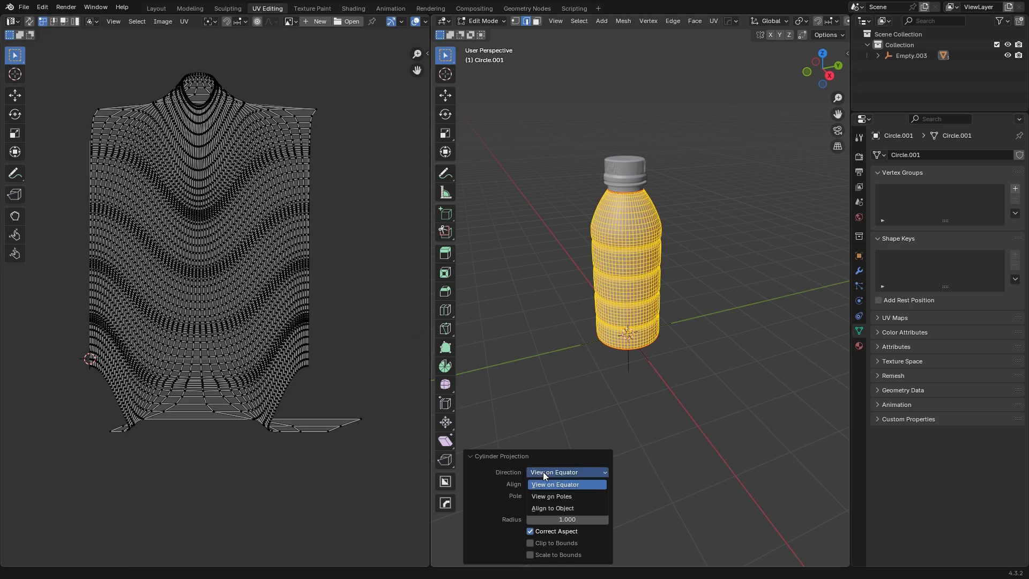
pyautogui.click(561, 508)
pyautogui.scroll(-5, 351, 258)
pyautogui.scroll(4, 343, 241)
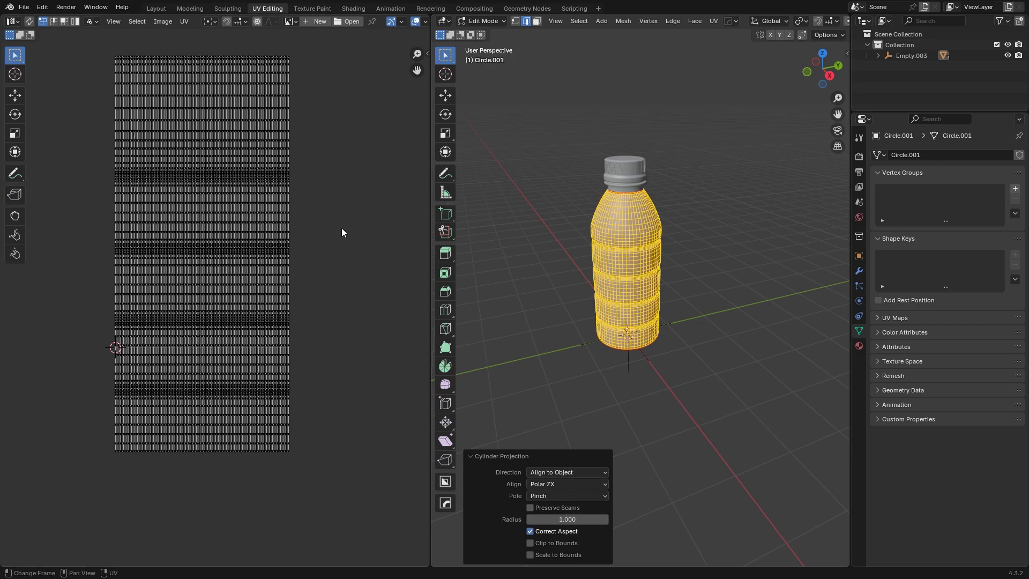
# - In the Shading workspace, replace the shell's plastic material with a new material named label
pyautogui.press('Tab')
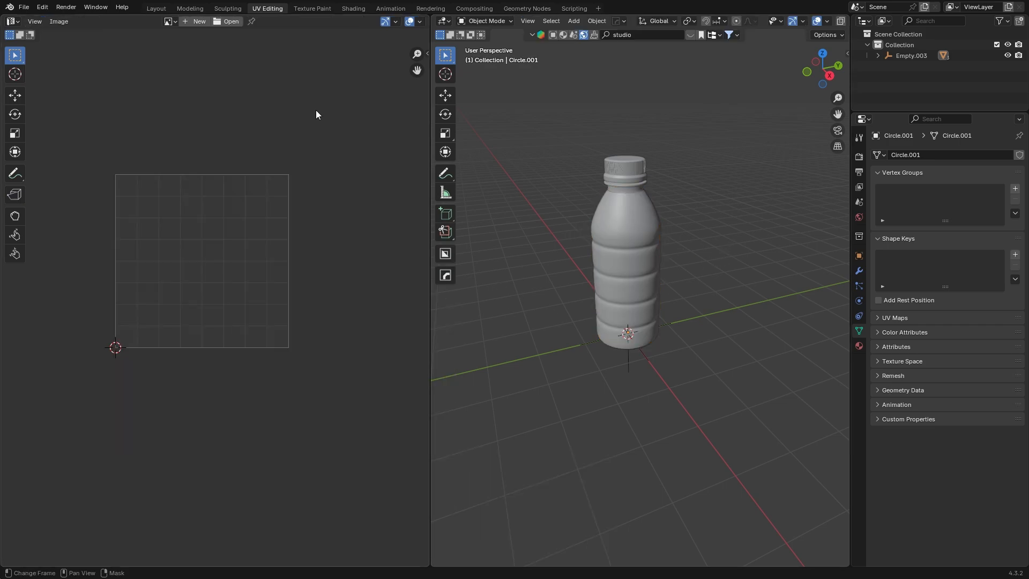
pyautogui.click(353, 8)
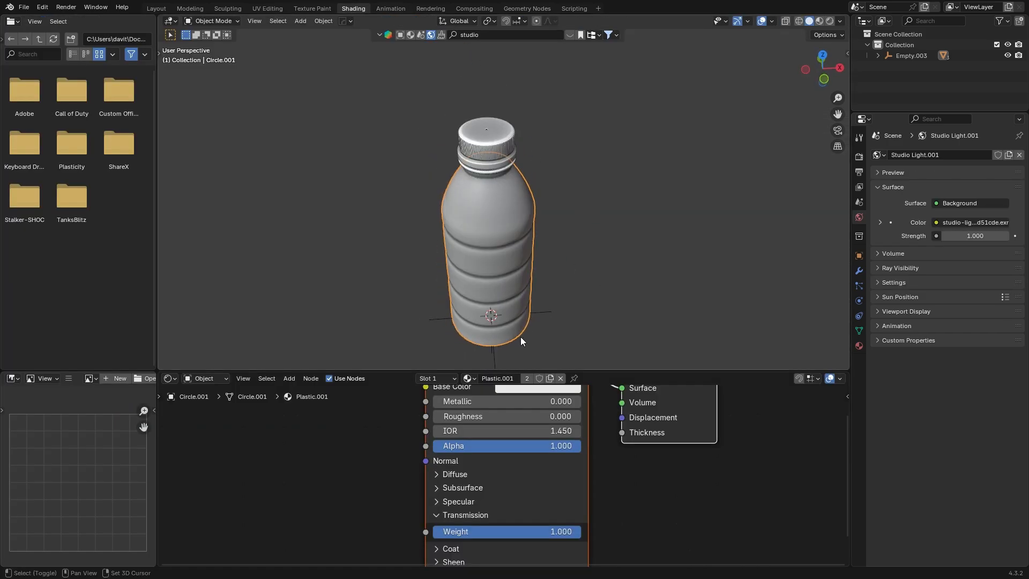
pyautogui.click(561, 378)
pyautogui.click(514, 378)
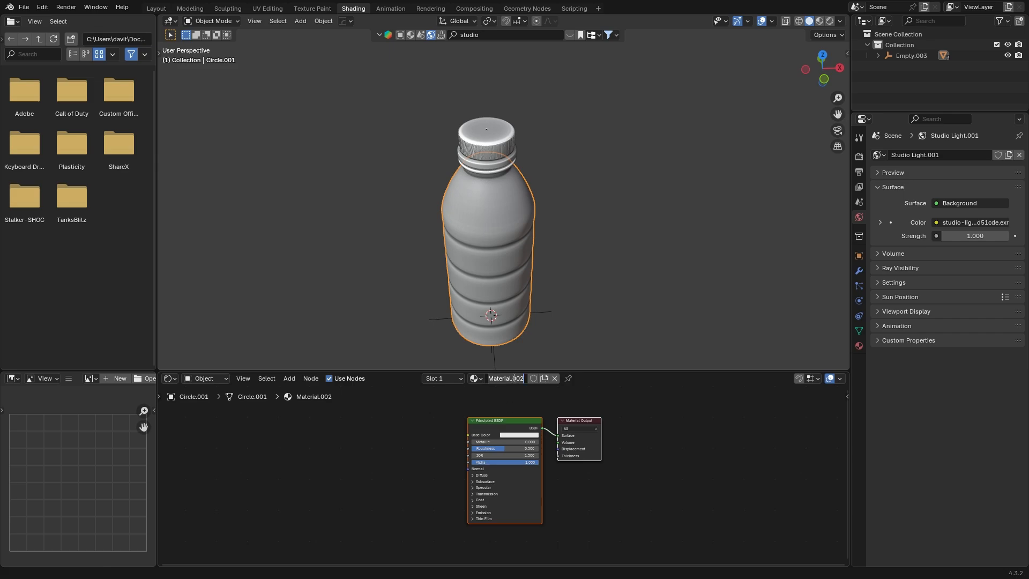
pyautogui.write('label')
pyautogui.press('Return')
# - Add an Image Texture node with label-highres.jpg from Downloads and connect its Color to the Principled BSDF's Base Color
pyautogui.hotkey('shift', 'a')
pyautogui.write('image')
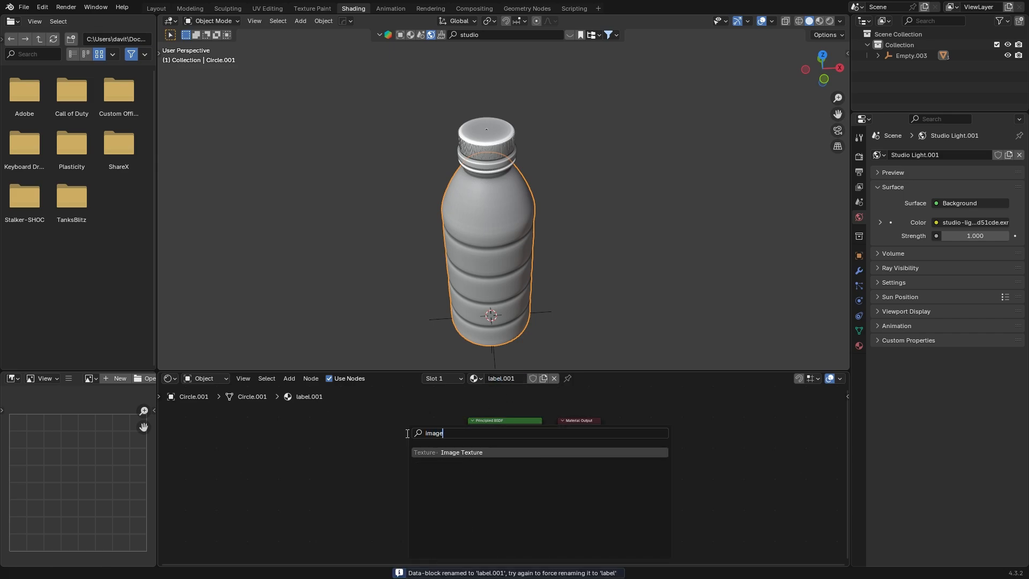
pyautogui.press('Return')
pyautogui.click(385, 428)
pyautogui.click(408, 446)
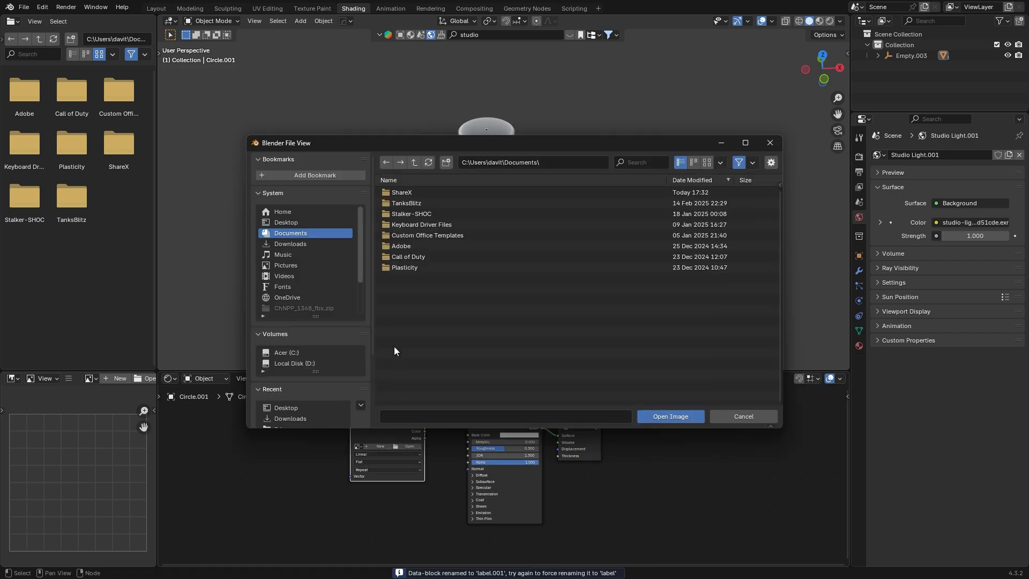
pyautogui.click(293, 223)
pyautogui.click(293, 243)
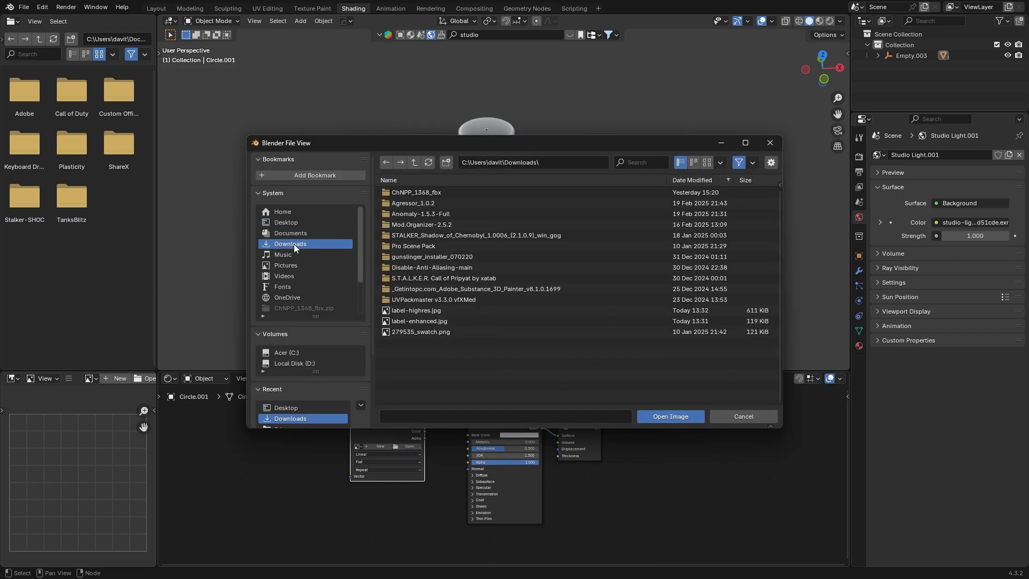
pyautogui.doubleClick(451, 311)
pyautogui.moveTo(424, 430); pyautogui.dragTo(467, 435)
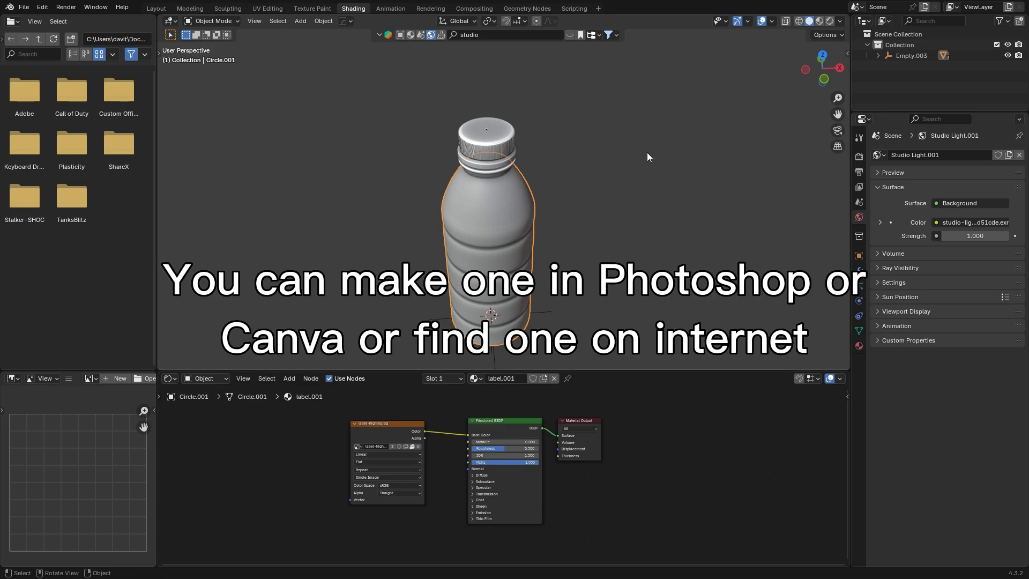
# - Switch the viewport to Material Preview and examine how the label image lies around the bottle
pyautogui.press('z')
pyautogui.click(646, 218)
pyautogui.moveTo(687, 172)
pyautogui.mouseDown(button='middle')
pyautogui.moveTo(673, 140)
pyautogui.moveTo(638, 142)
pyautogui.mouseUp(button='middle')
pyautogui.scroll(3, 538, 146)
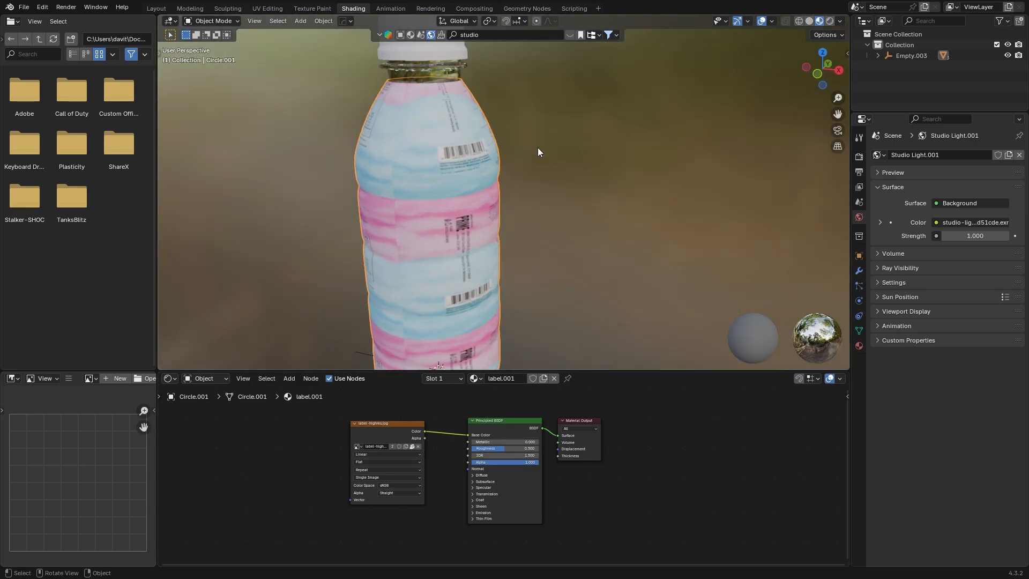
pyautogui.scroll(-3, 538, 146)
pyautogui.moveTo(366, 143)
pyautogui.mouseDown(button='middle')
pyautogui.moveTo(584, 175)
pyautogui.moveTo(651, 208)
pyautogui.moveTo(634, 220)
pyautogui.moveTo(536, 224)
pyautogui.mouseUp(button='middle')
pyautogui.scroll(2, 509, 185)
# - Select all of the shell's UVs over the label image in the UV Editing workspace
pyautogui.click(267, 9)
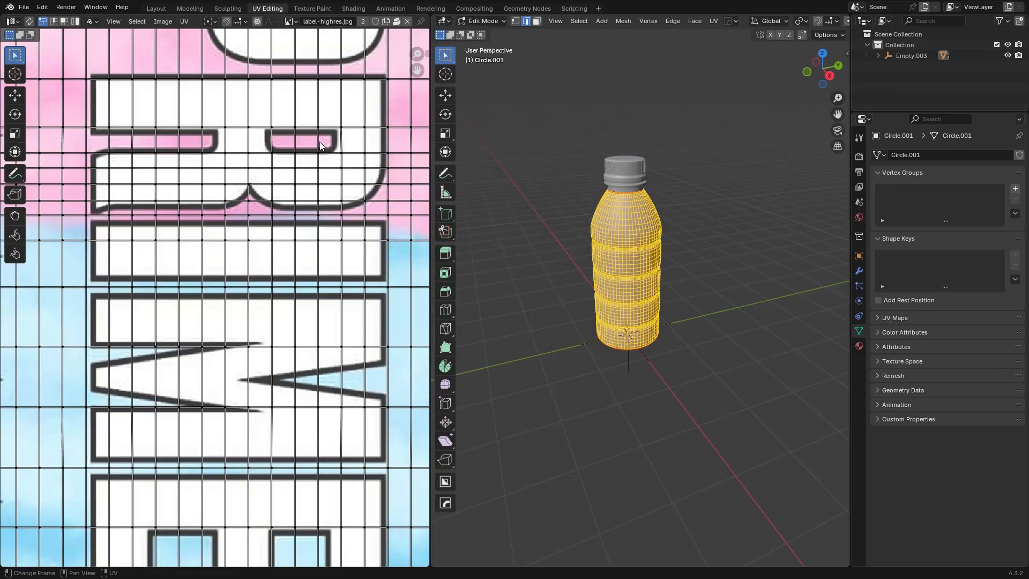
pyautogui.scroll(-11, 320, 142)
pyautogui.press('a')
pyautogui.scroll(4, 252, 258)
pyautogui.scroll(2, 567, 259)
pyautogui.scroll(-3, 191, 157)
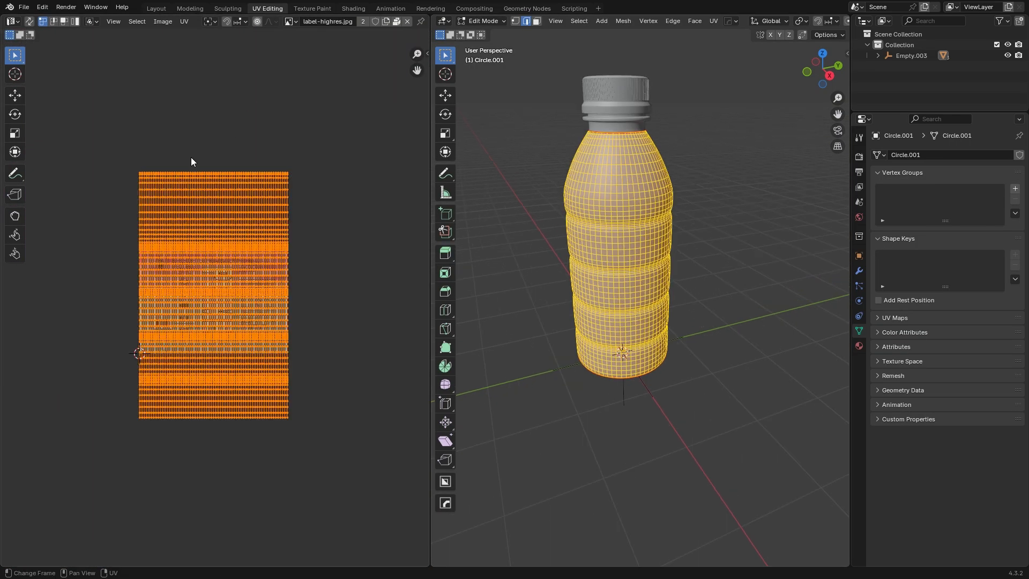
# - Show the 3D viewport in Material Preview, widen it and turn off its overlays
pyautogui.press('z')
pyautogui.moveTo(850, 108); pyautogui.dragTo(991, 108)
pyautogui.click(929, 21)
pyautogui.keyDown('shift'); pyautogui.moveTo(802, 155); pyautogui.dragTo(648, 194, button='middle'); pyautogui.keyUp('shift')
# - Scale the shell's UVs down along Y and shift them along Y to fit the label image's height, then leave Edit Mode
pyautogui.press('s')
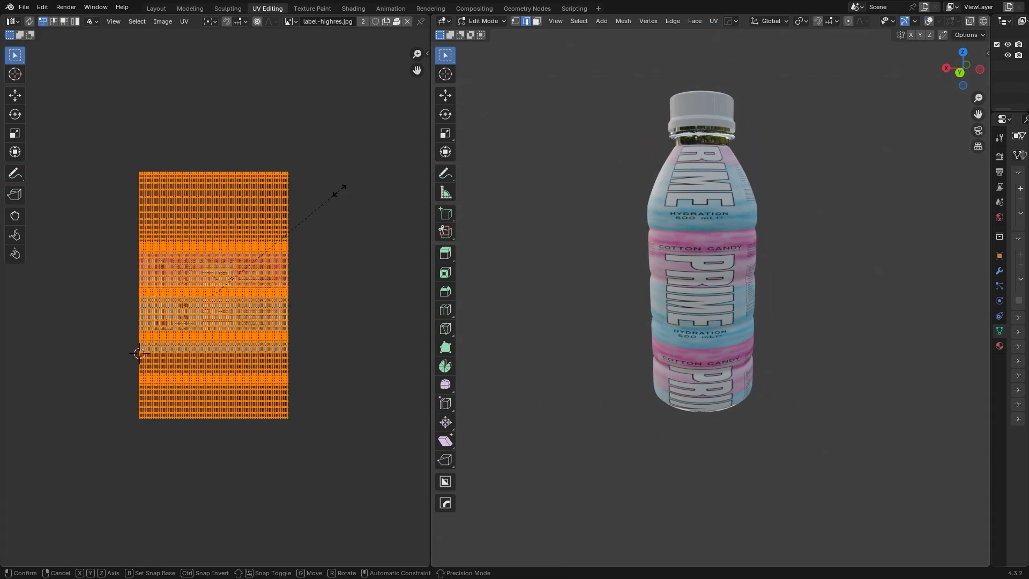
pyautogui.press('y')
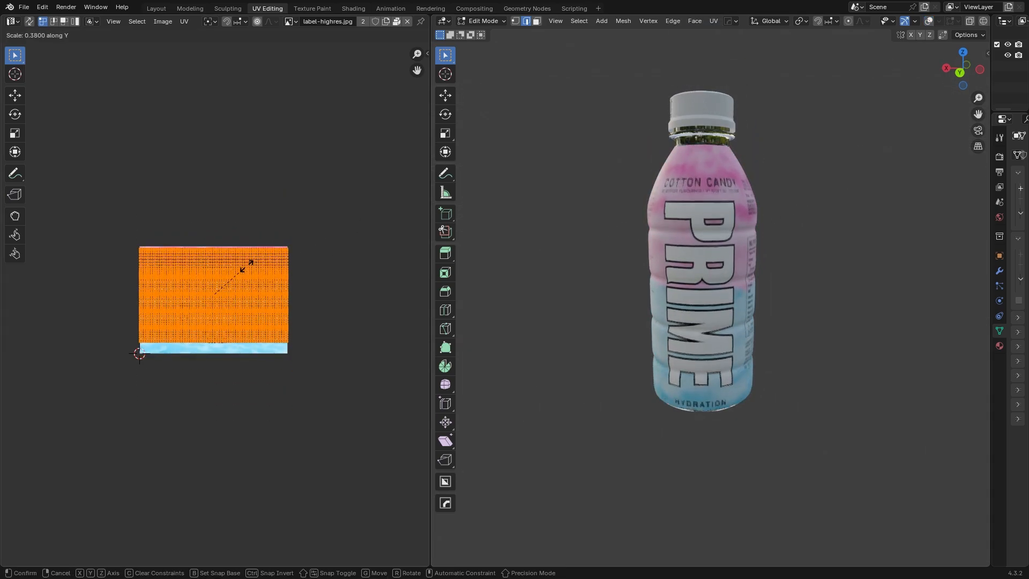
pyautogui.click(245, 266)
pyautogui.press('y')
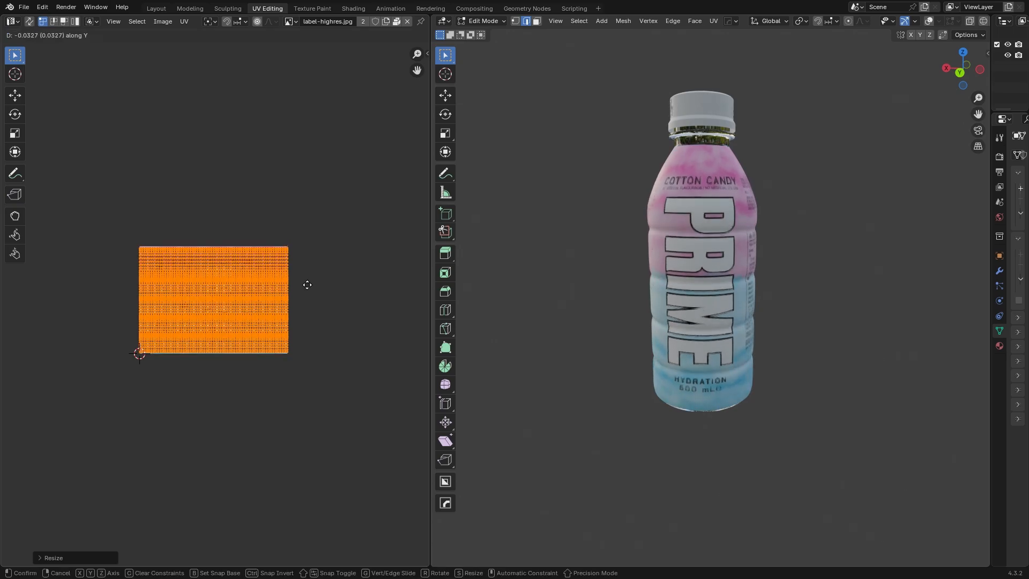
pyautogui.click(322, 280)
pyautogui.moveTo(694, 275); pyautogui.dragTo(813, 265, button='middle')
pyautogui.press('Tab')
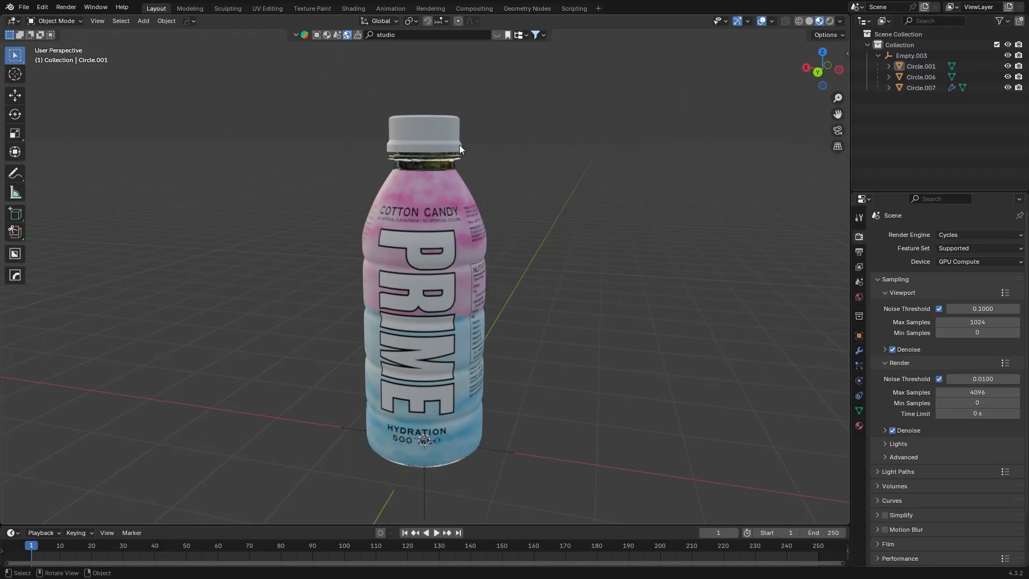
# - Select the bottle cap and give it a new material named Blue plastic in the Shading workspace
pyautogui.click(441, 114)
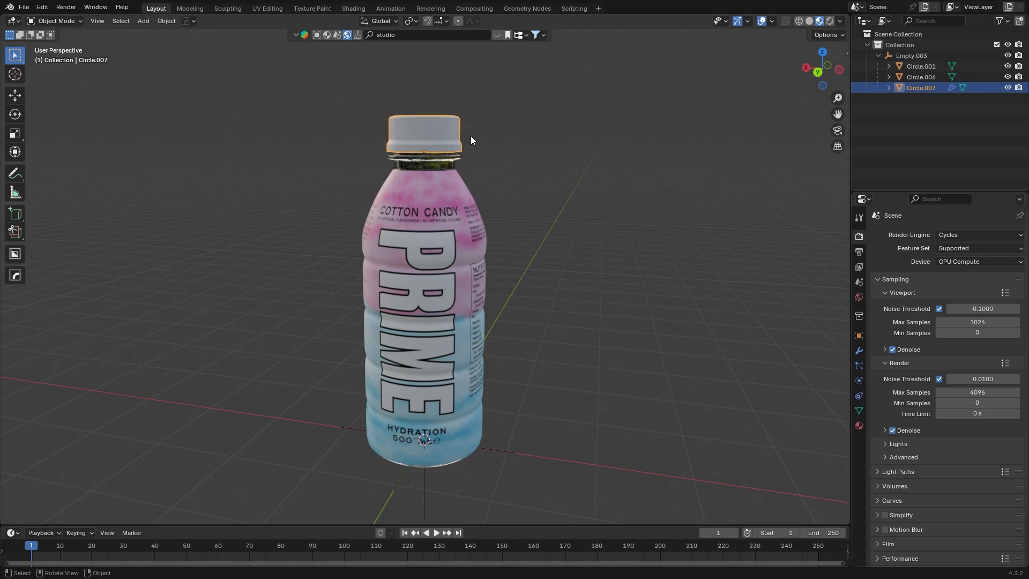
pyautogui.click(368, 10)
pyautogui.click(538, 379)
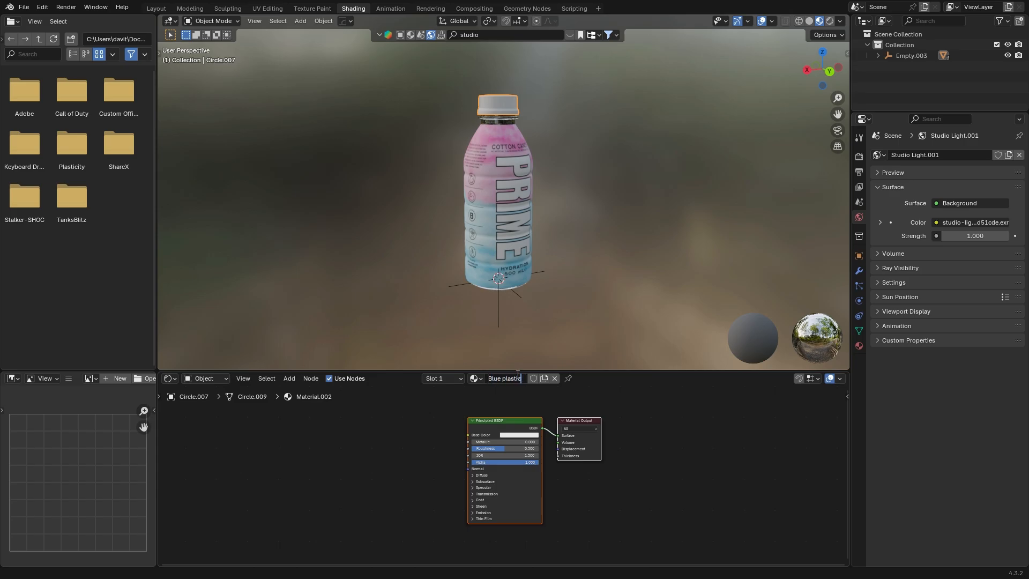
pyautogui.press('Return')
# - Sample the label's blue as the Base Color of the cap material and raise its Value to 1.000
pyautogui.scroll(4, 568, 313)
pyautogui.click(518, 434)
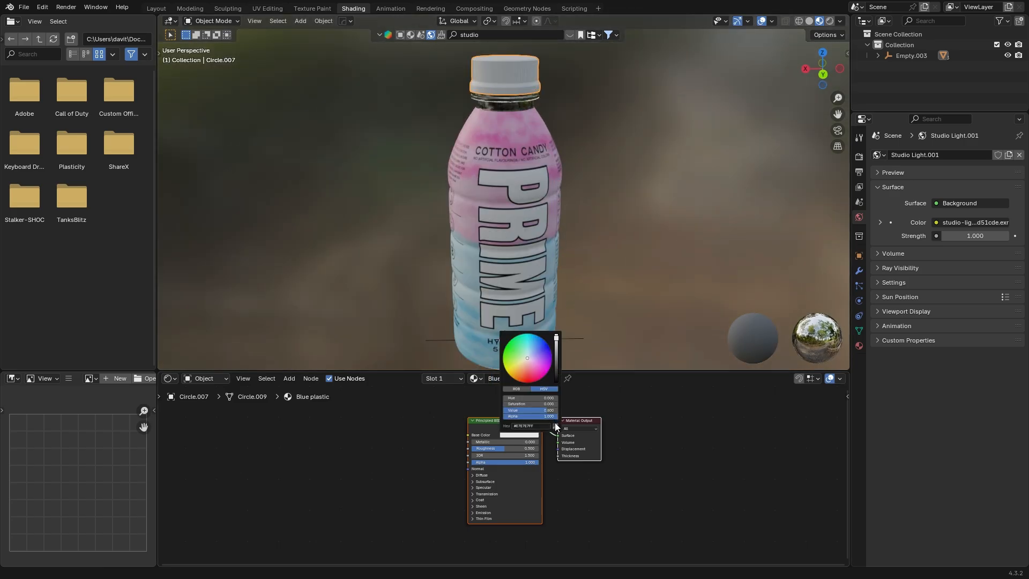
pyautogui.click(556, 426)
pyautogui.click(476, 337)
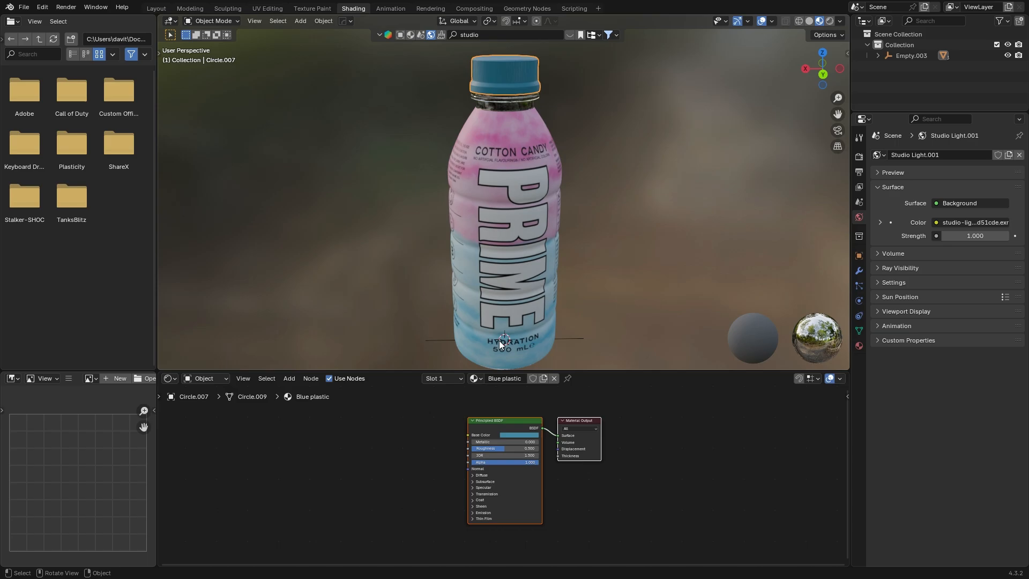
pyautogui.click(532, 435)
pyautogui.moveTo(556, 352); pyautogui.dragTo(556, 334)
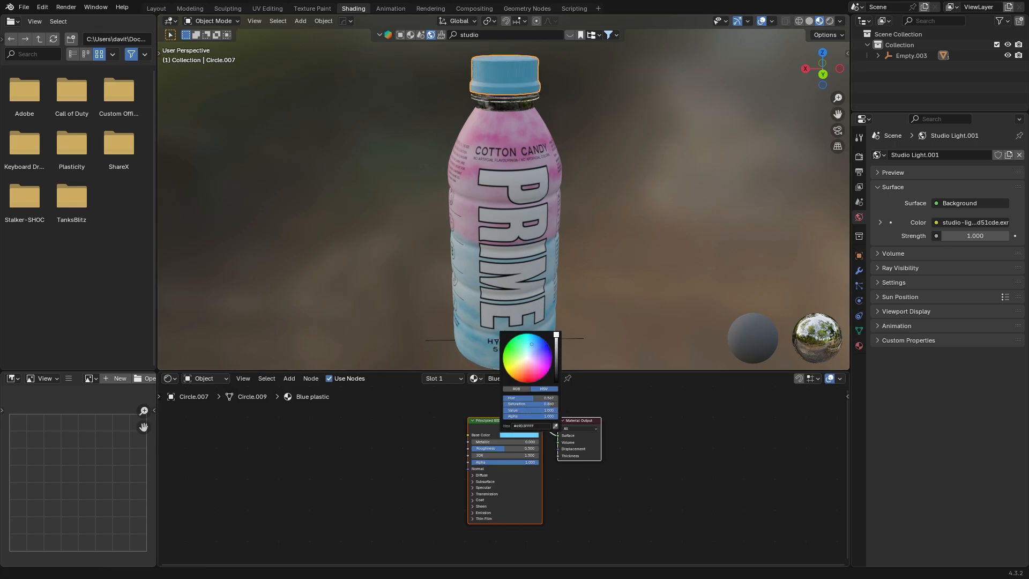
pyautogui.click(662, 244)
# - Adjust the Base Color of the cap material to a lighter, more cyan blue
pyautogui.scroll(-4, 662, 243)
pyautogui.moveTo(663, 243); pyautogui.dragTo(630, 204, button='middle')
pyautogui.click(531, 434)
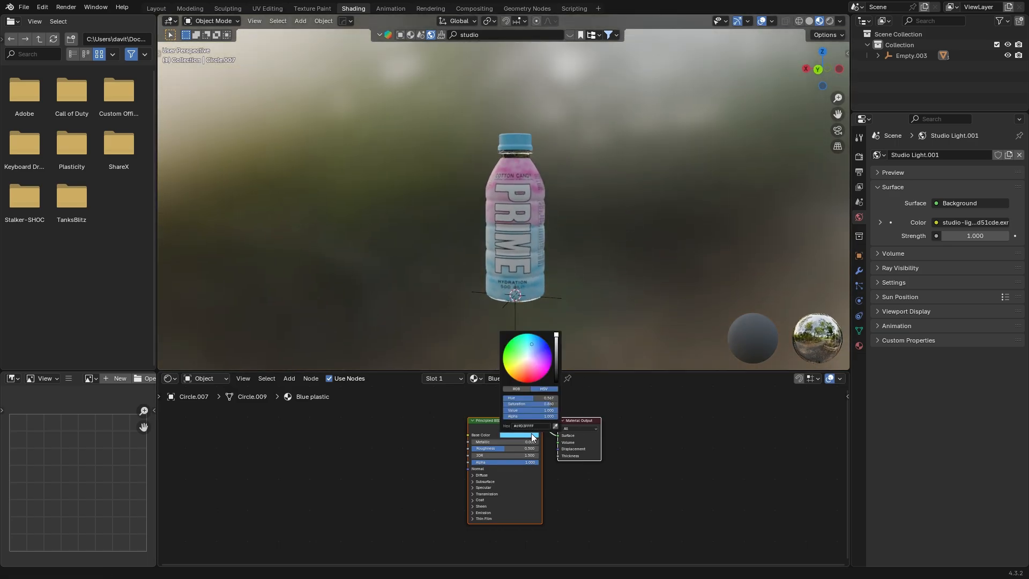
pyautogui.moveTo(555, 342); pyautogui.dragTo(555, 333)
pyautogui.moveTo(445, 148); pyautogui.dragTo(503, 172, button='middle')
pyautogui.scroll(3, 545, 247)
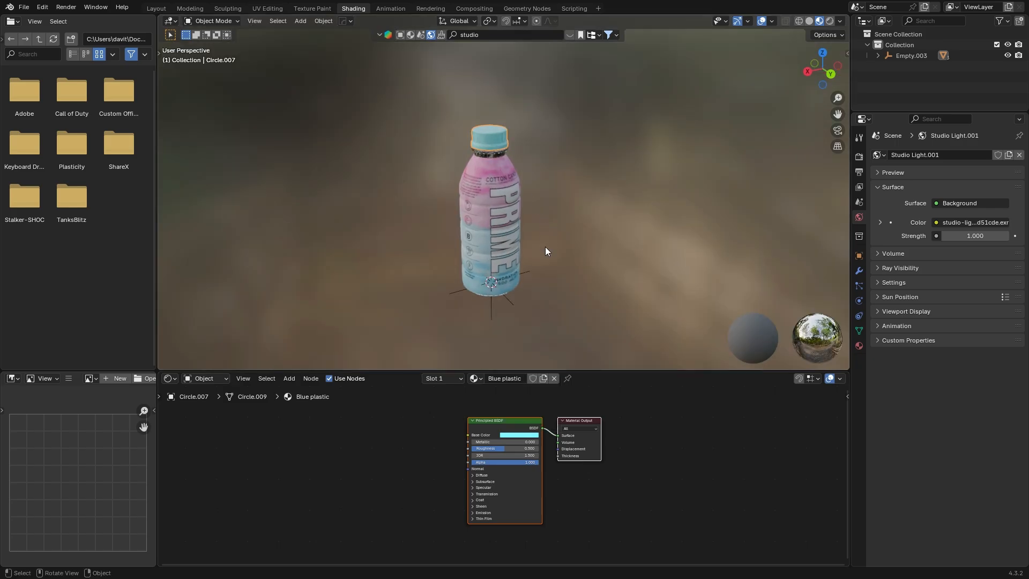
# - Lower the Roughness of the cap's Blue plastic material and inspect the bottle from several distances
pyautogui.moveTo(513, 448); pyautogui.dragTo(493, 449)
pyautogui.moveTo(609, 223); pyautogui.dragTo(638, 193, button='middle')
pyautogui.scroll(8, 583, 247)
pyautogui.scroll(-11, 495, 213)
pyautogui.scroll(3, 593, 202)
pyautogui.scroll(-5, 638, 193)
pyautogui.scroll(3, 630, 213)
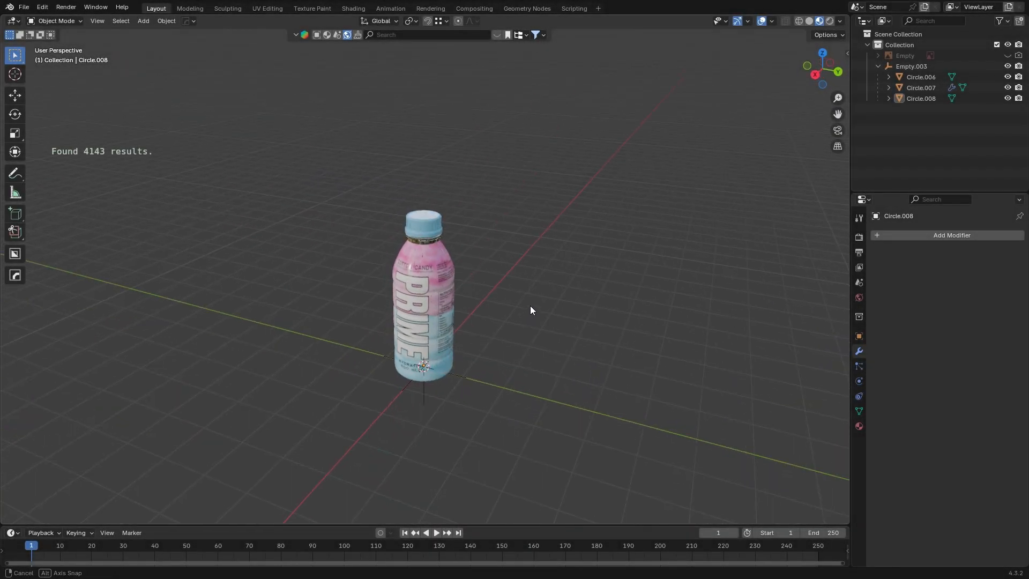
# - Search the HDR assets for "studio" and download the Studio Light HDR at 512 resolution
pyautogui.moveTo(561, 254); pyautogui.dragTo(517, 169, button='middle')
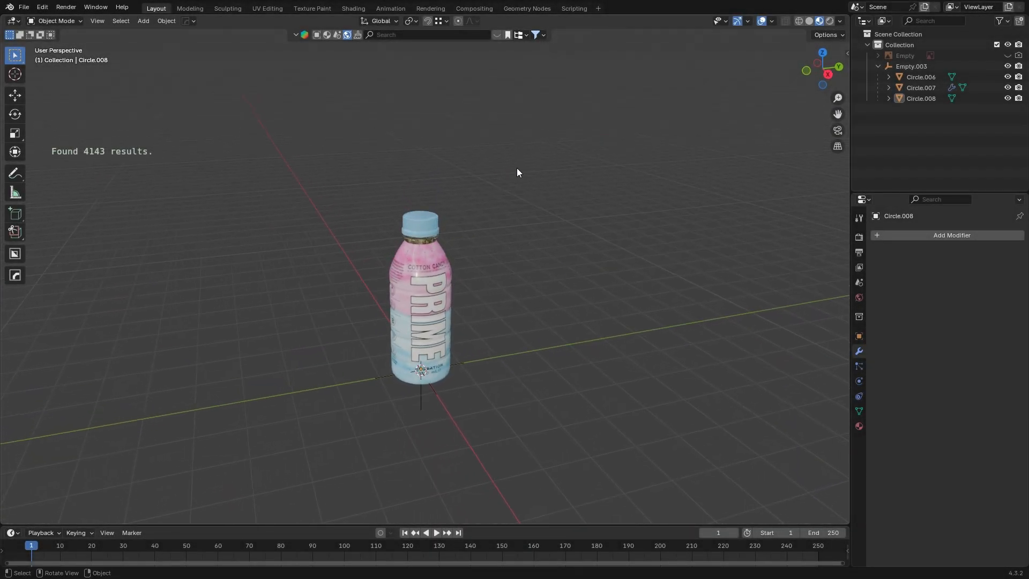
pyautogui.click(448, 33)
pyautogui.press('Return')
pyautogui.moveTo(74, 106)
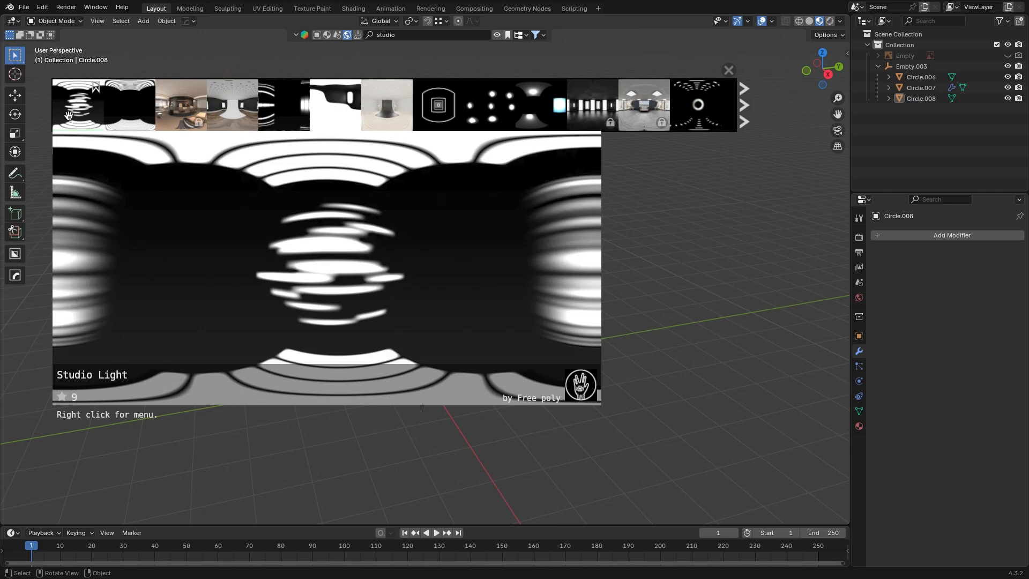
pyautogui.click(88, 114)
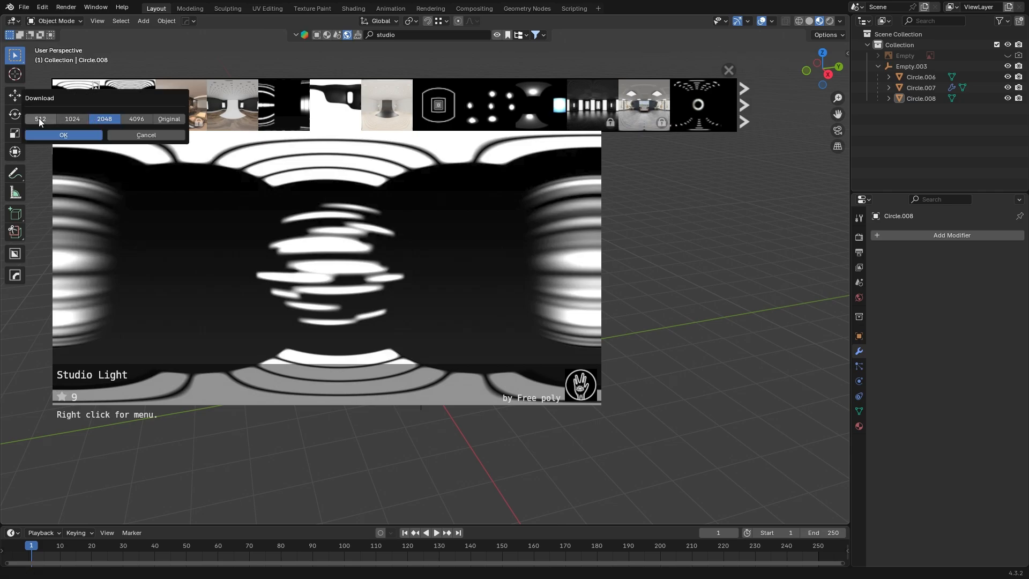
pyautogui.click(44, 119)
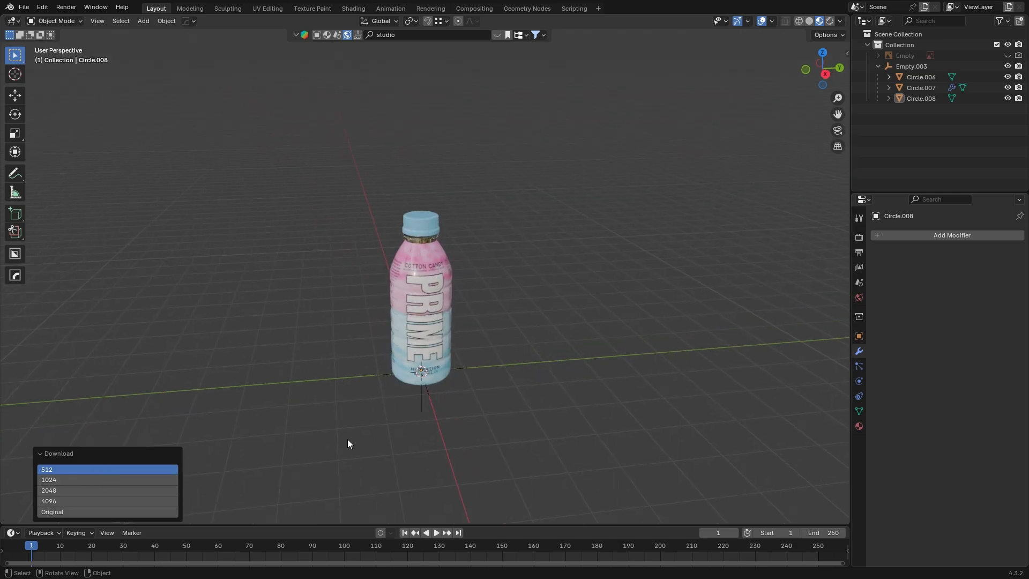
# - Open the world settings and show the bottle in rendered shading under the Studio Light environment
pyautogui.click(859, 298)
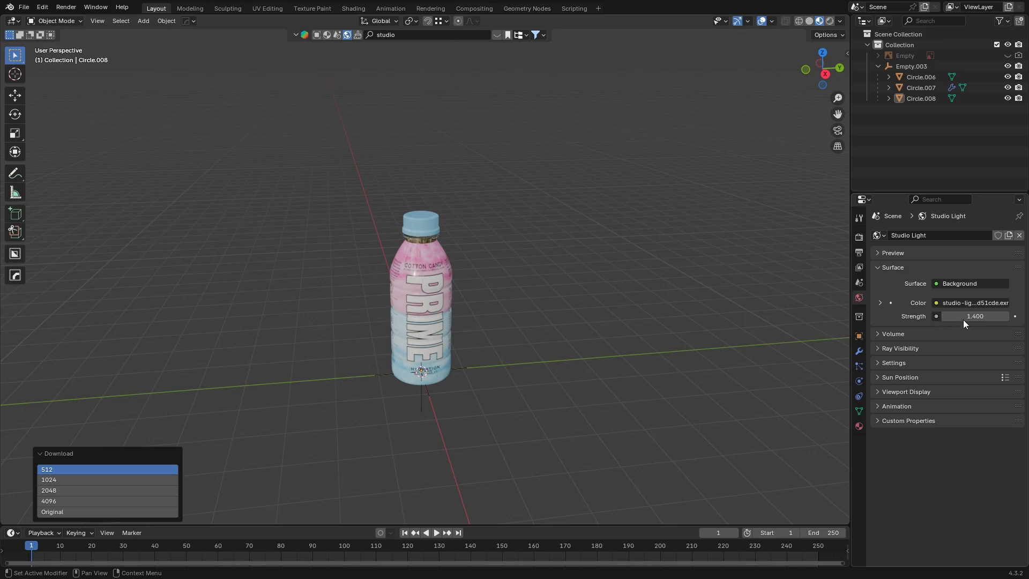
pyautogui.click(828, 23)
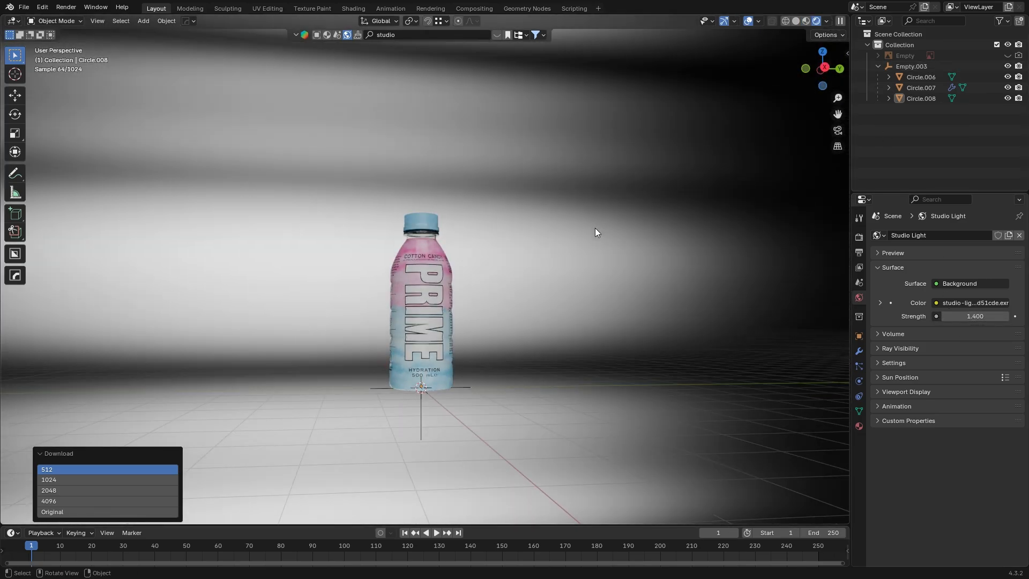
pyautogui.moveTo(597, 230); pyautogui.dragTo(527, 249, button='middle')
# - Add a plane under the bottle and scale it up about 25 times as a studio floor
pyautogui.hotkey('shift', 'a')
pyautogui.moveTo(525, 140)
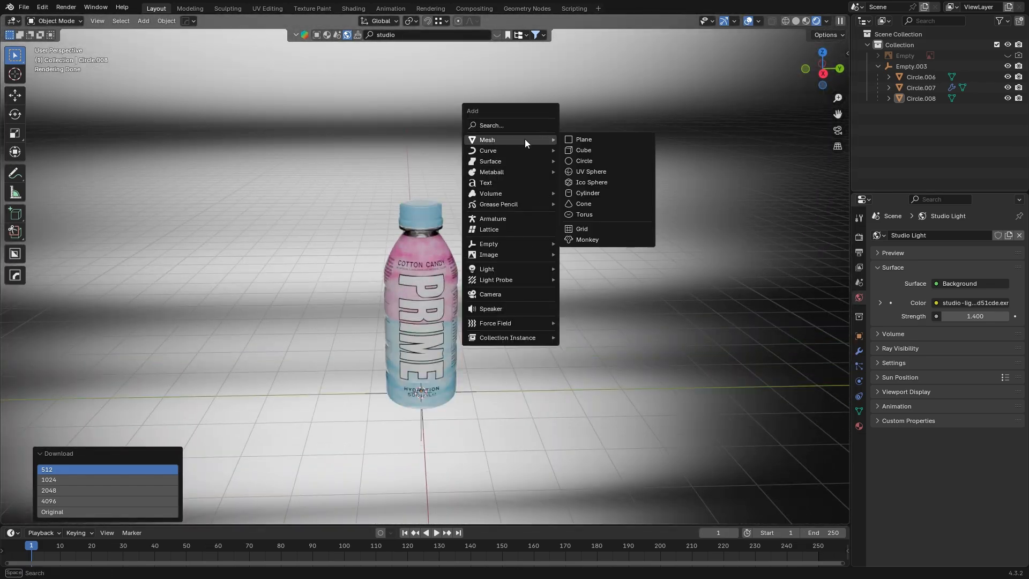
pyautogui.click(568, 139)
pyautogui.scroll(-5, 558, 192)
pyautogui.moveTo(558, 192); pyautogui.dragTo(495, 297, button='middle')
pyautogui.press('s')
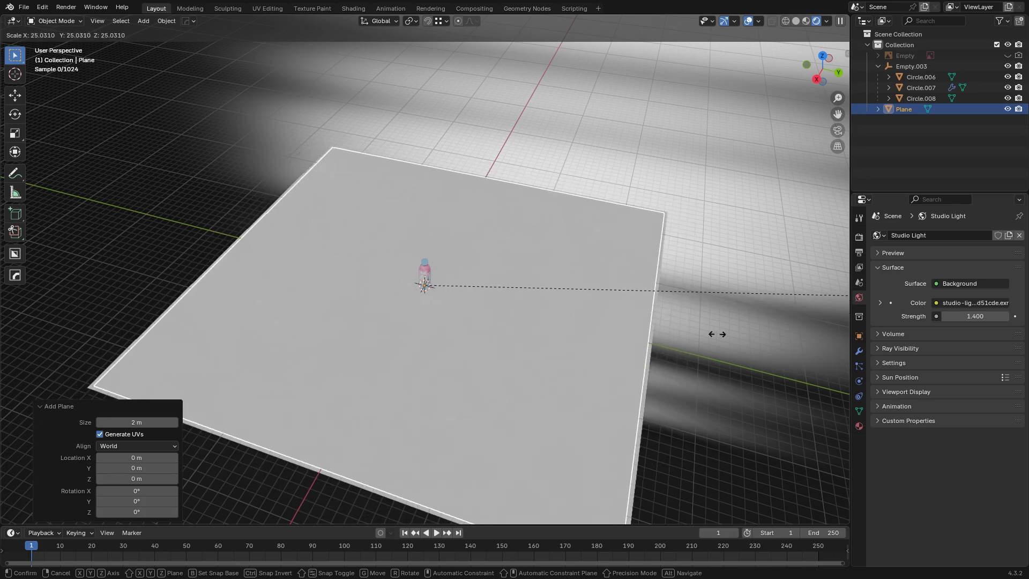
# - Extrude the plane's edge behind the bottle about 40 m upward along Z to form a back wall
pyautogui.click(522, 244)
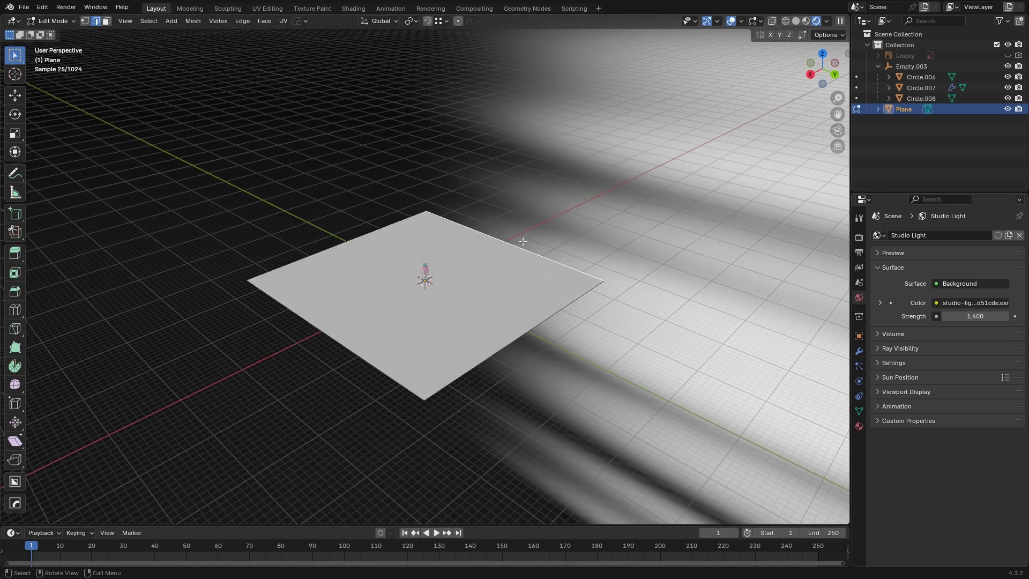
pyautogui.press('e')
pyautogui.press('z')
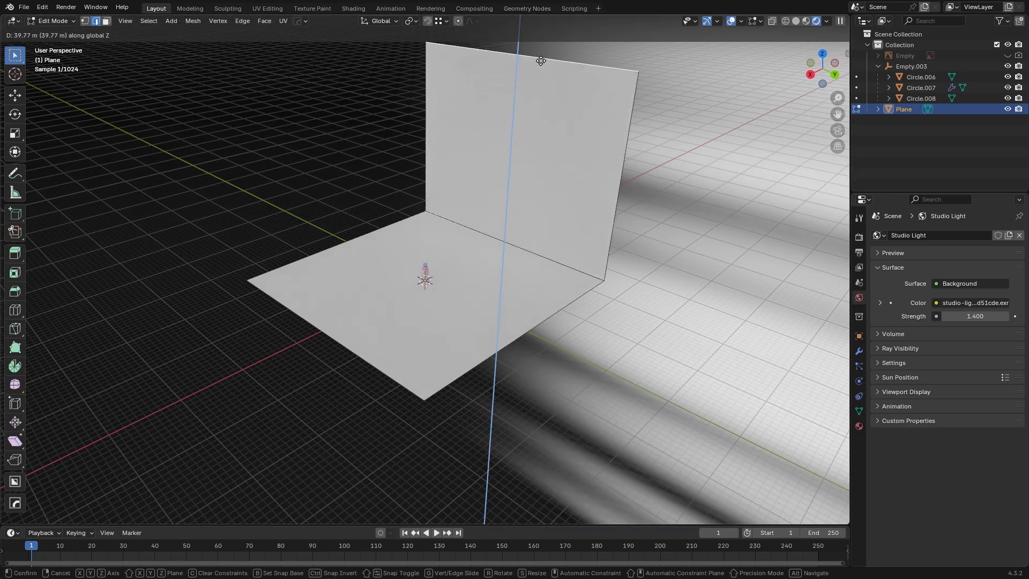
pyautogui.click(540, 46)
# - Bevel the edge between the floor and back wall with 23 segments into a smooth curve
pyautogui.click(525, 234)
pyautogui.hotkey('ctrl', 'b')
pyautogui.scroll(20, 621, 250)
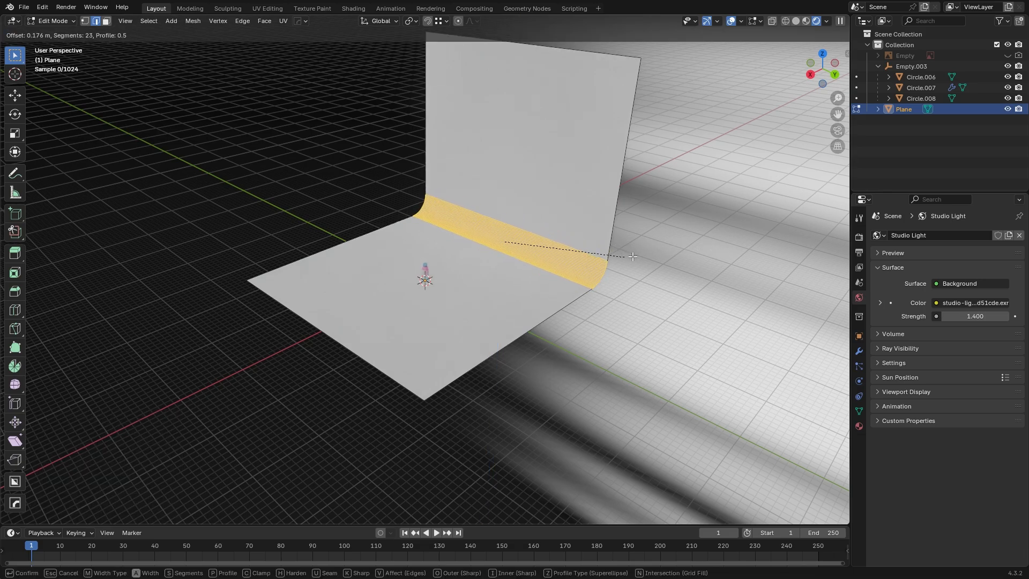
pyautogui.click(627, 265)
pyautogui.press('Tab')
# - Fill both open sides of the backdrop with faces to make side walls
pyautogui.moveTo(625, 267); pyautogui.dragTo(538, 265, button='middle')
pyautogui.press('Tab')
pyautogui.press('f')
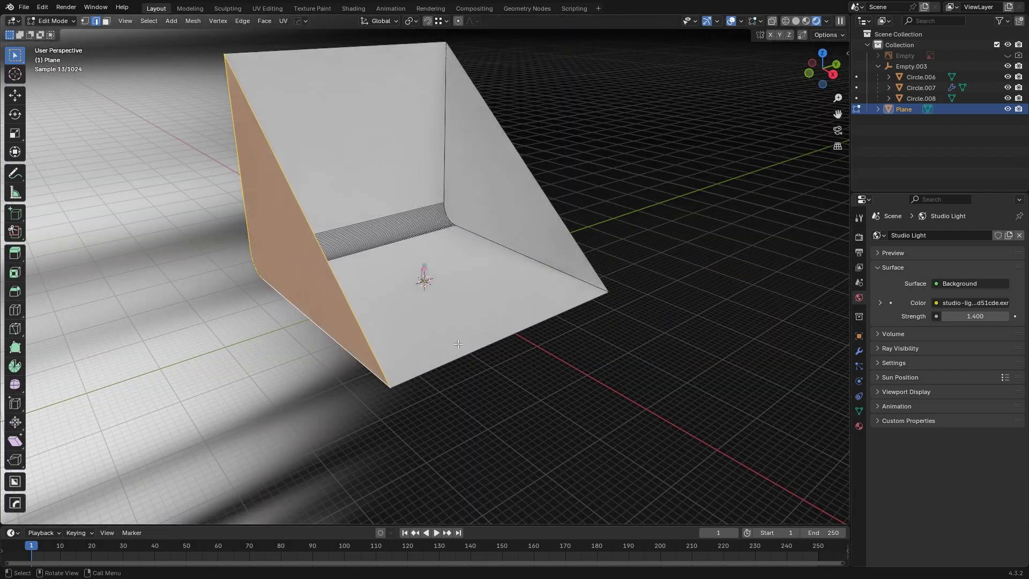
pyautogui.click(564, 364)
pyautogui.moveTo(564, 364); pyautogui.dragTo(618, 345, button='middle')
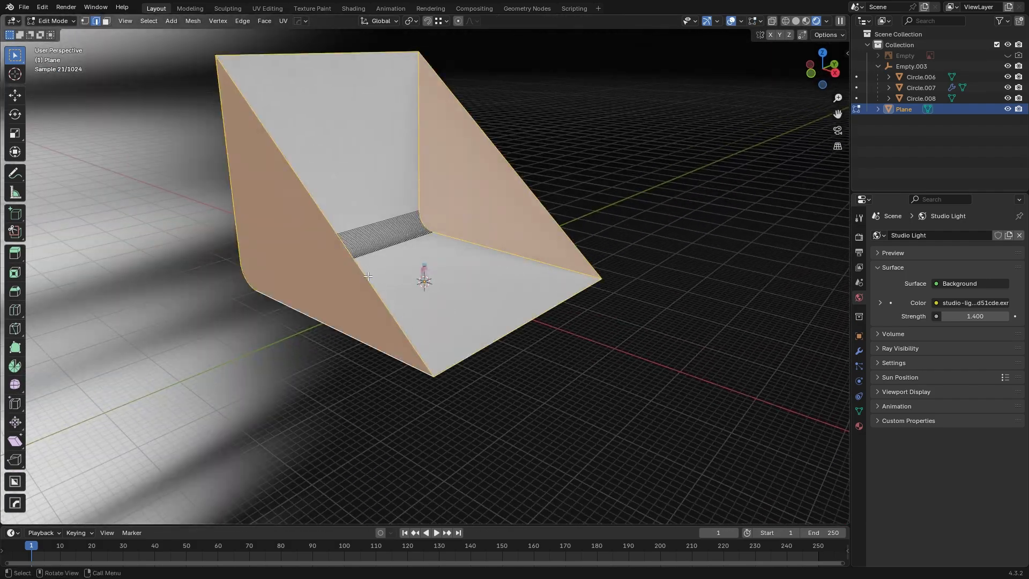
# - Mark the edges of the two side walls as sharp and return to Object Mode
pyautogui.moveTo(410, 263); pyautogui.dragTo(359, 269, button='middle')
pyautogui.rightClick(359, 269)
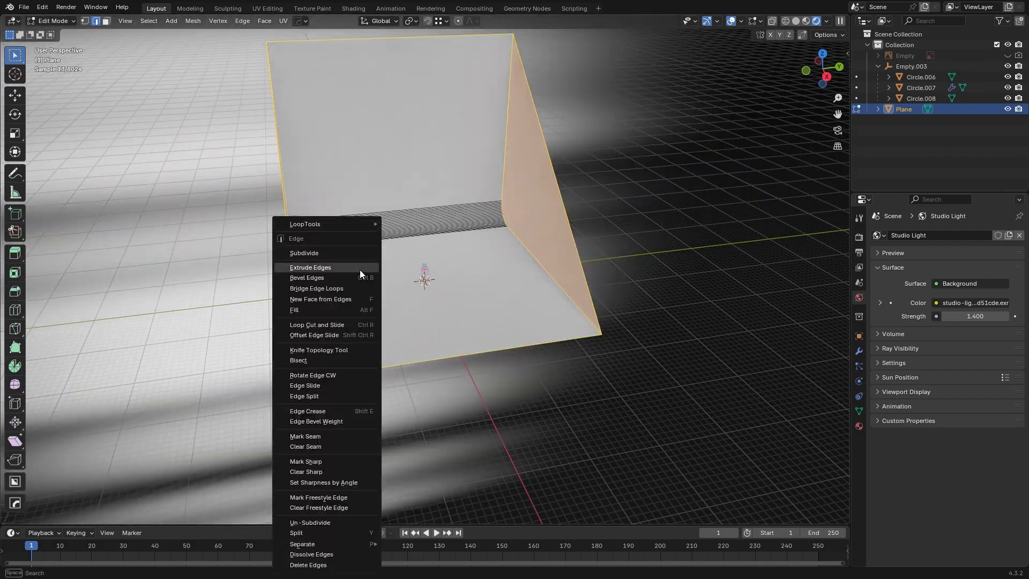
pyautogui.click(341, 460)
pyautogui.moveTo(340, 459); pyautogui.dragTo(642, 188, button='middle')
pyautogui.press('Tab')
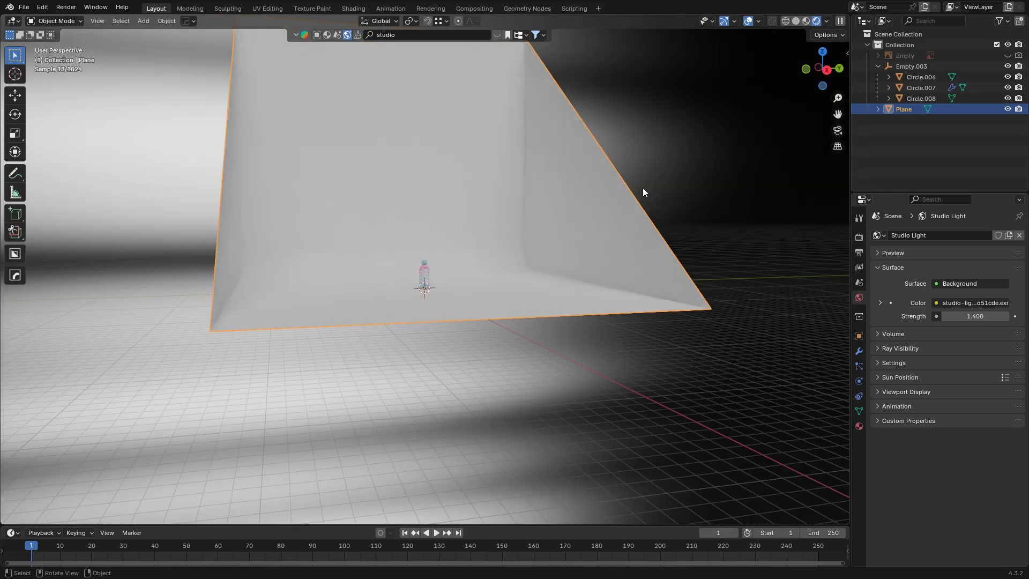
# - Align the view to the bottle's label side, add a camera and look through it
pyautogui.click(823, 68)
pyautogui.scroll(5, 463, 468)
pyautogui.hotkey('shift', 'a')
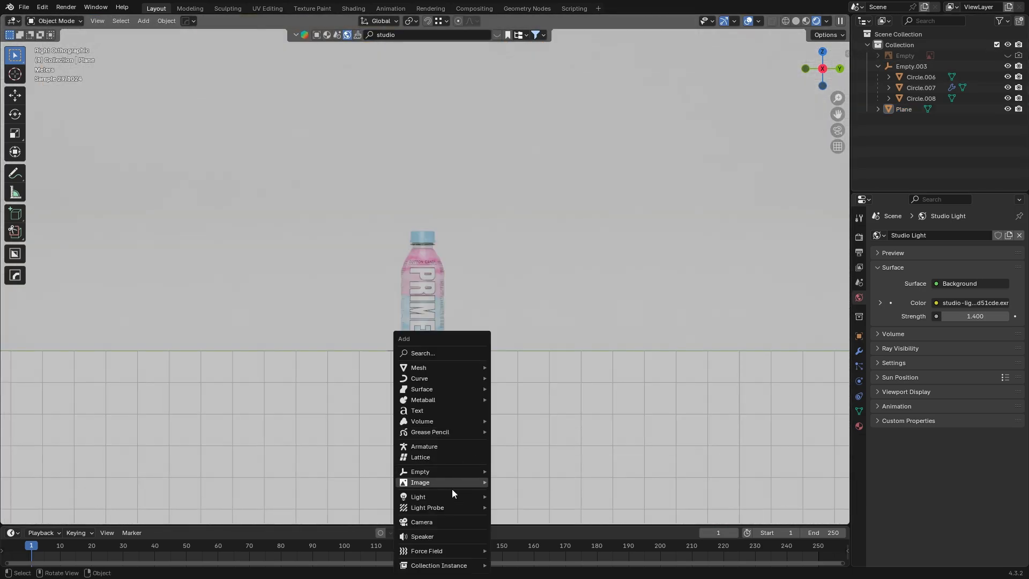
pyautogui.click(451, 519)
pyautogui.rightClick(430, 378)
pyautogui.click(402, 255)
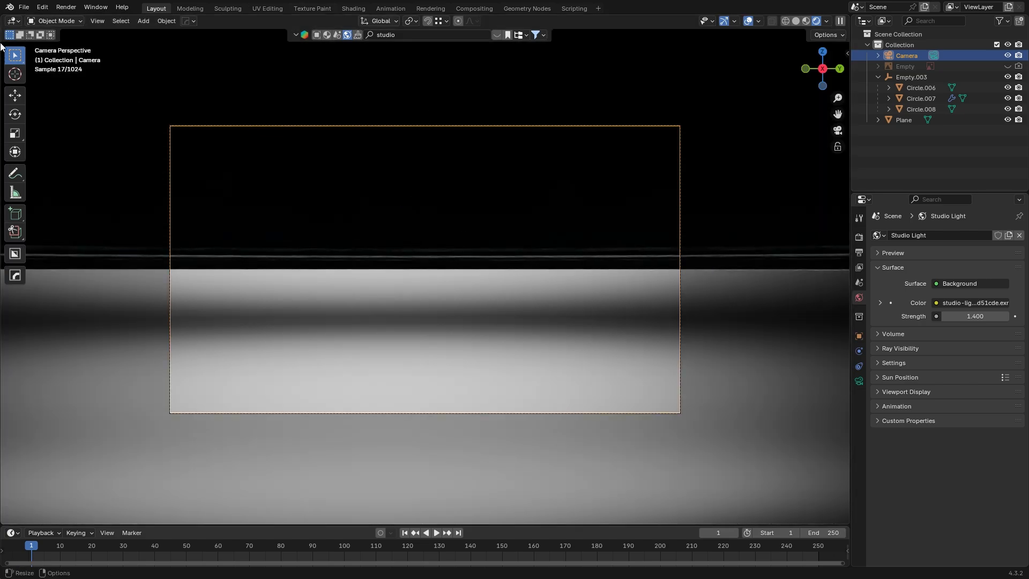
# - Split the 3D viewport vertically into two side-by-side views
pyautogui.rightClick(2, 18)
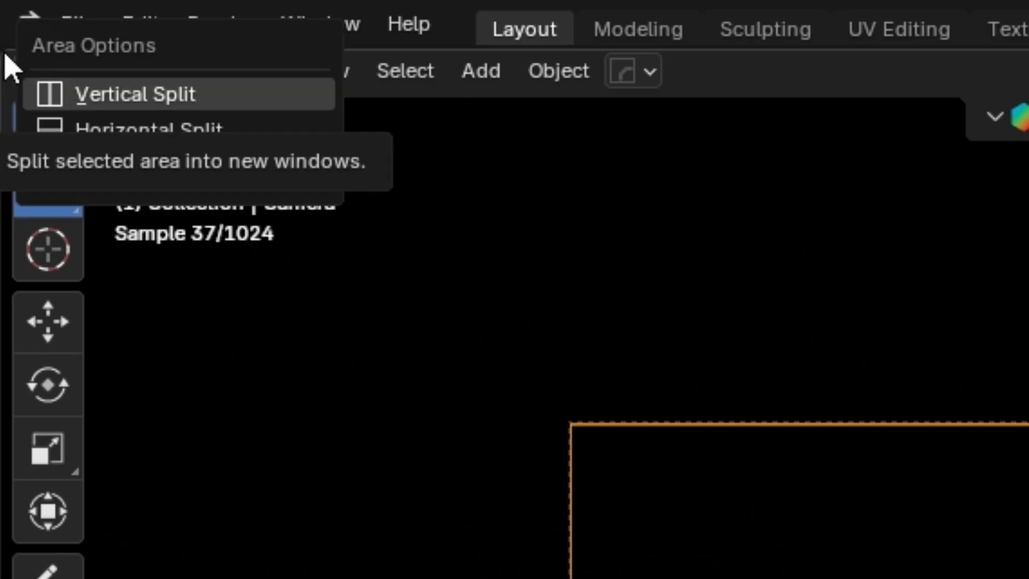
pyautogui.click(16, 27)
pyautogui.click(245, 69)
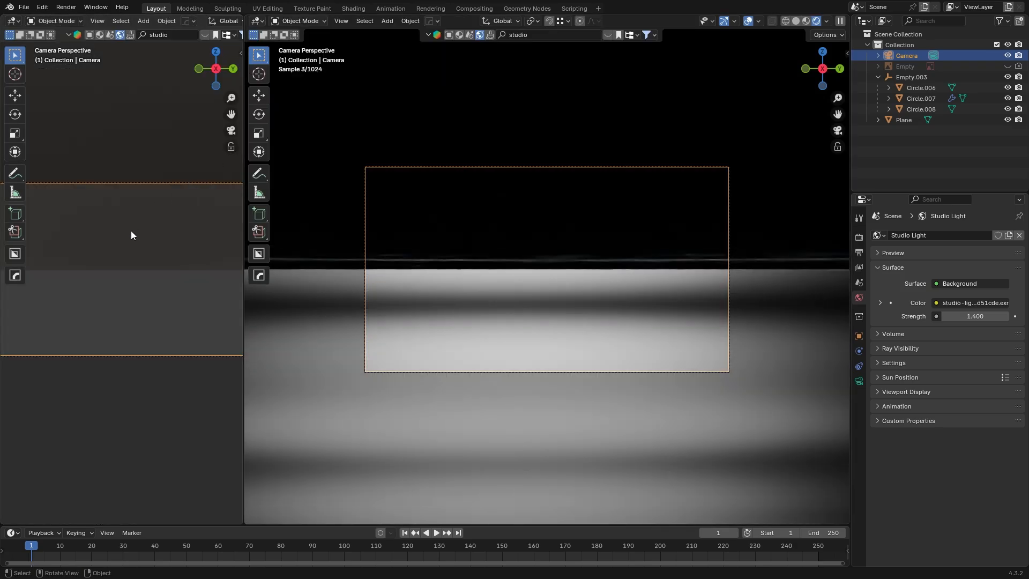
# - Set the larger viewport to solid shading and the narrow one to rendered shading
pyautogui.moveTo(131, 230); pyautogui.dragTo(141, 313, button='middle')
pyautogui.press('KP_0')
pyautogui.scroll(-6, 561, 224)
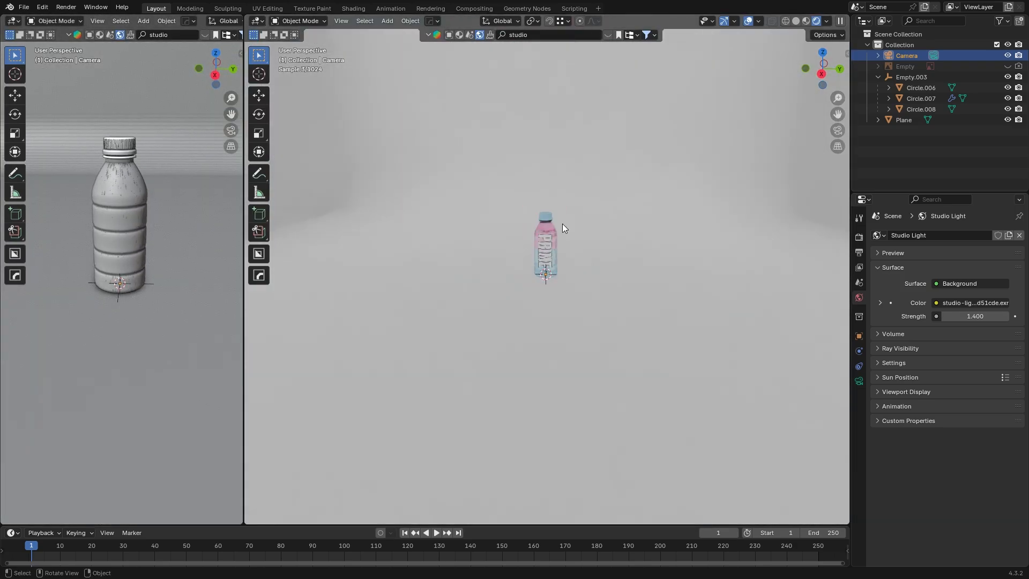
pyautogui.press('z')
pyautogui.click(621, 255)
pyautogui.scroll(5, 628, 256)
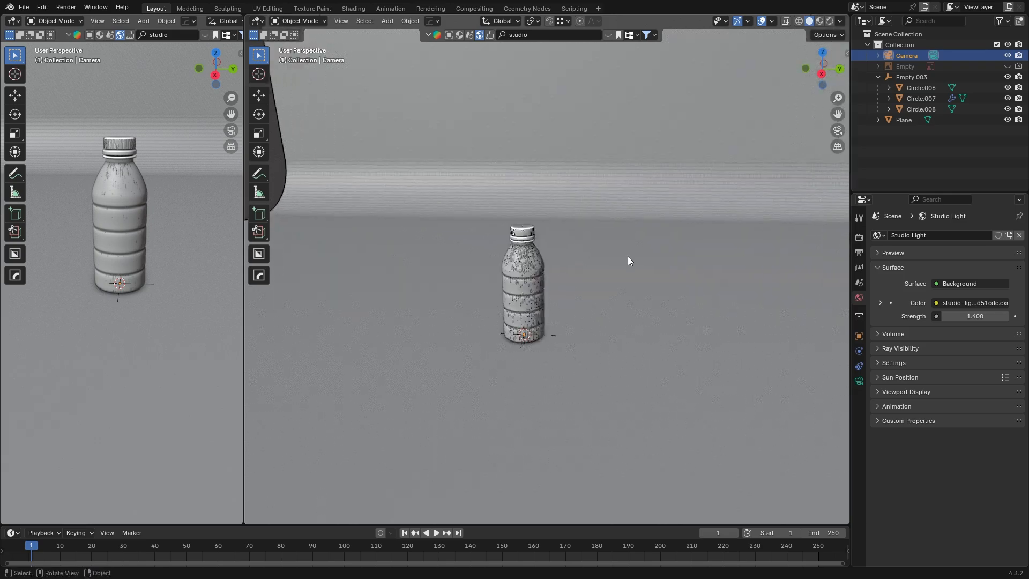
pyautogui.press('z')
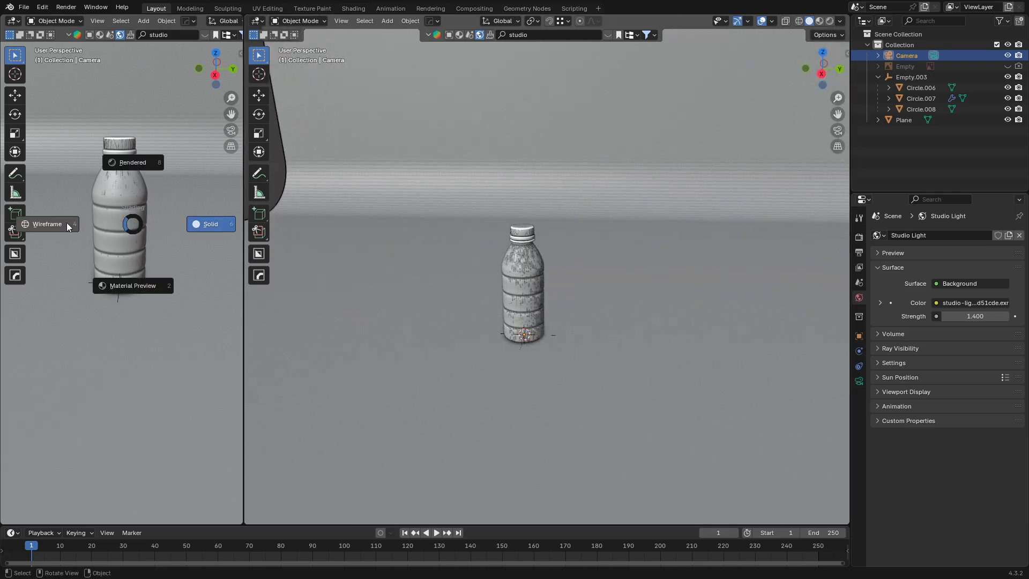
pyautogui.click(110, 174)
pyautogui.scroll(-14, 132, 286)
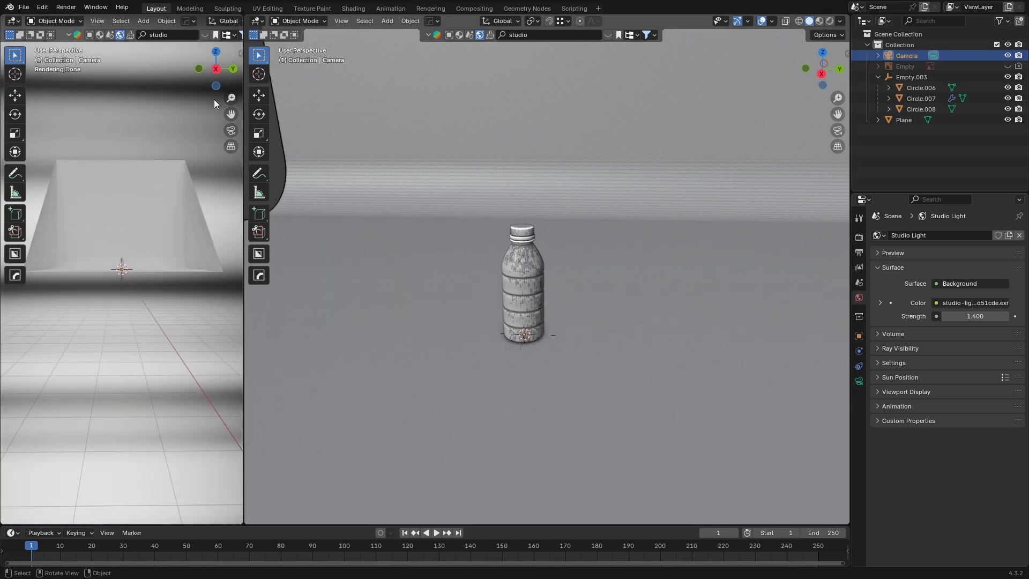
# - Look through the camera in the rendered view, then move it back from the bottle and up along Z to frame the bottle
pyautogui.click(215, 63)
pyautogui.scroll(5, 133, 271)
pyautogui.rightClick(127, 285)
pyautogui.click(127, 285)
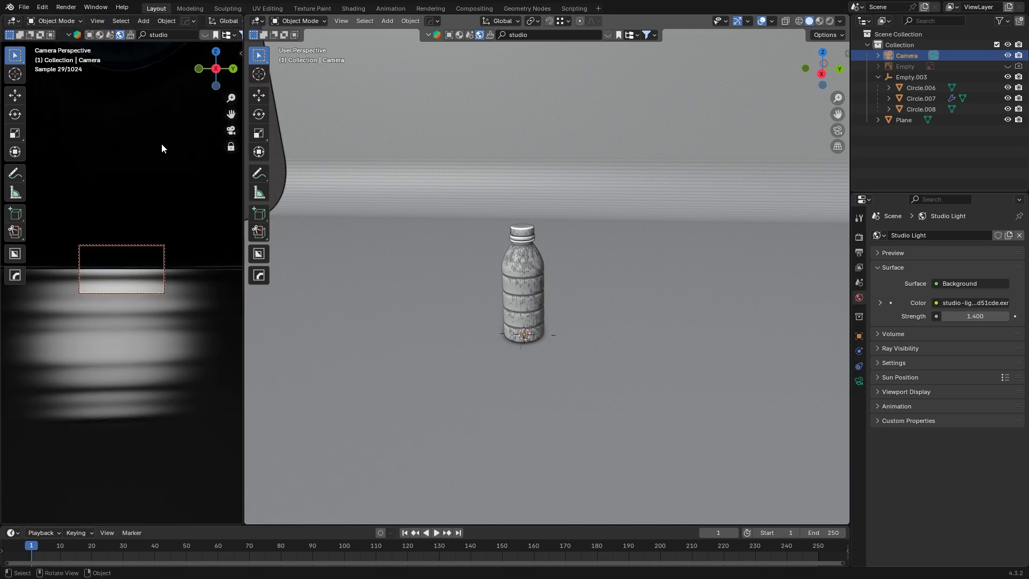
pyautogui.keyDown('ctrl'); pyautogui.moveTo(150, 182); pyautogui.dragTo(162, 109, button='middle'); pyautogui.keyUp('ctrl')
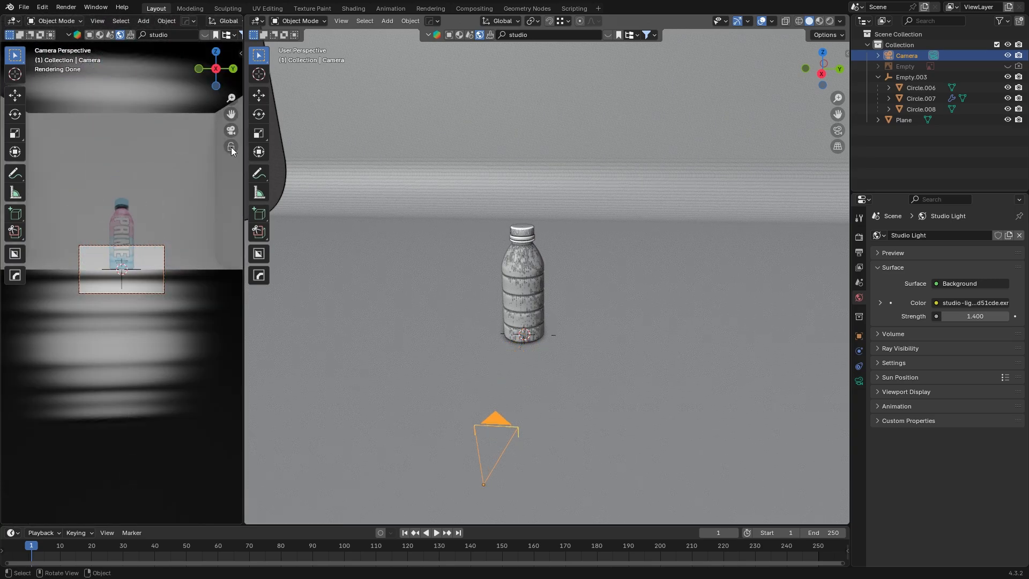
pyautogui.keyDown('ctrl'); pyautogui.moveTo(172, 150); pyautogui.dragTo(186, 176, button='middle'); pyautogui.keyUp('ctrl')
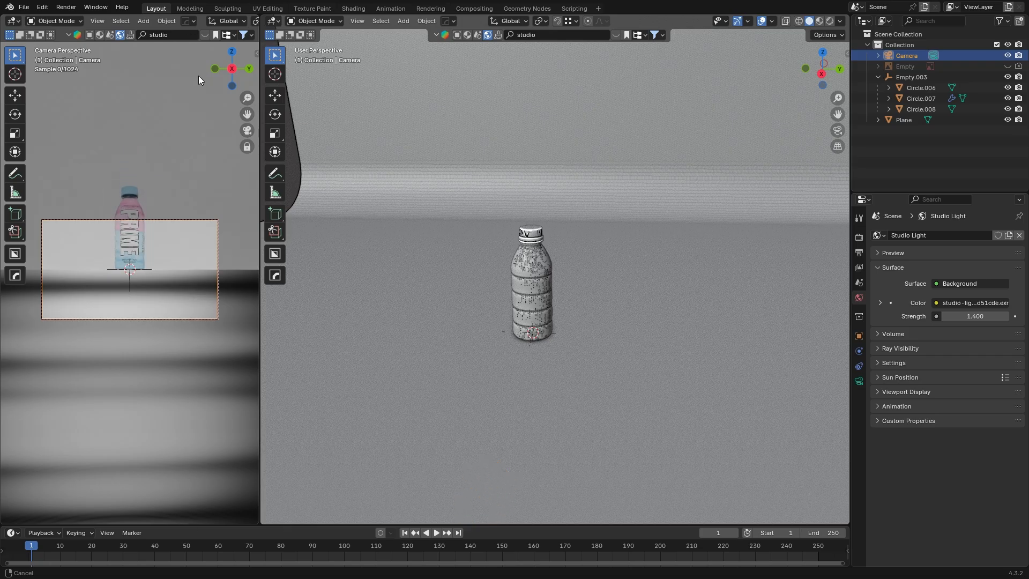
pyautogui.press('g')
pyautogui.press('z')
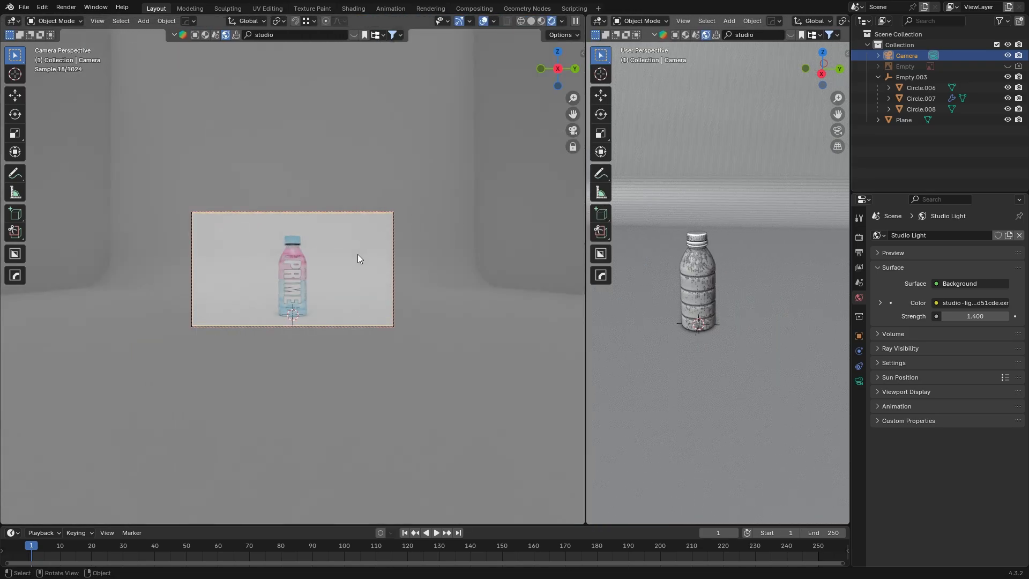
pyautogui.scroll(5, 228, 234)
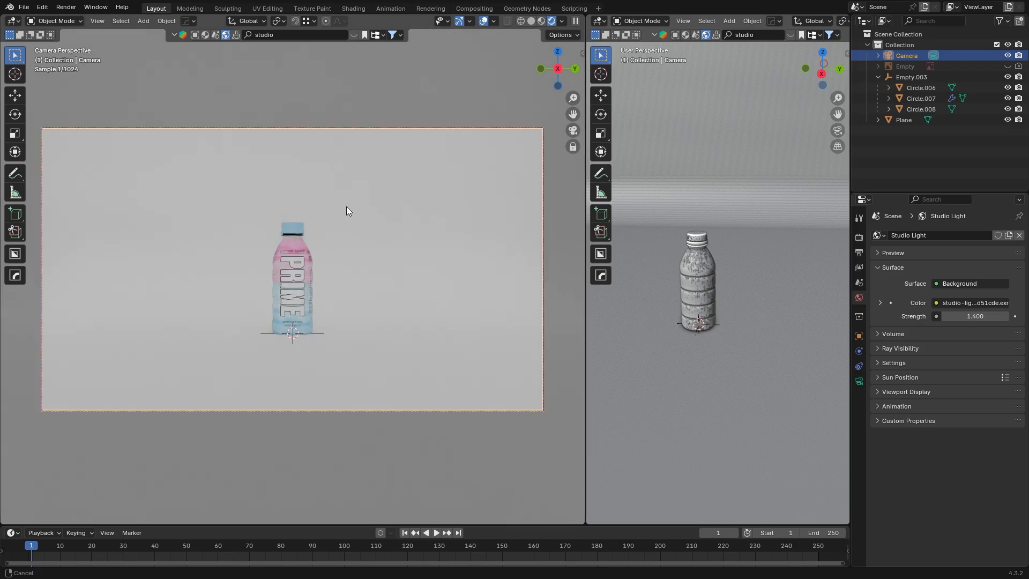
# - Set the camera's focal length to 90 mm and narrow the rendered camera viewport
pyautogui.click(859, 381)
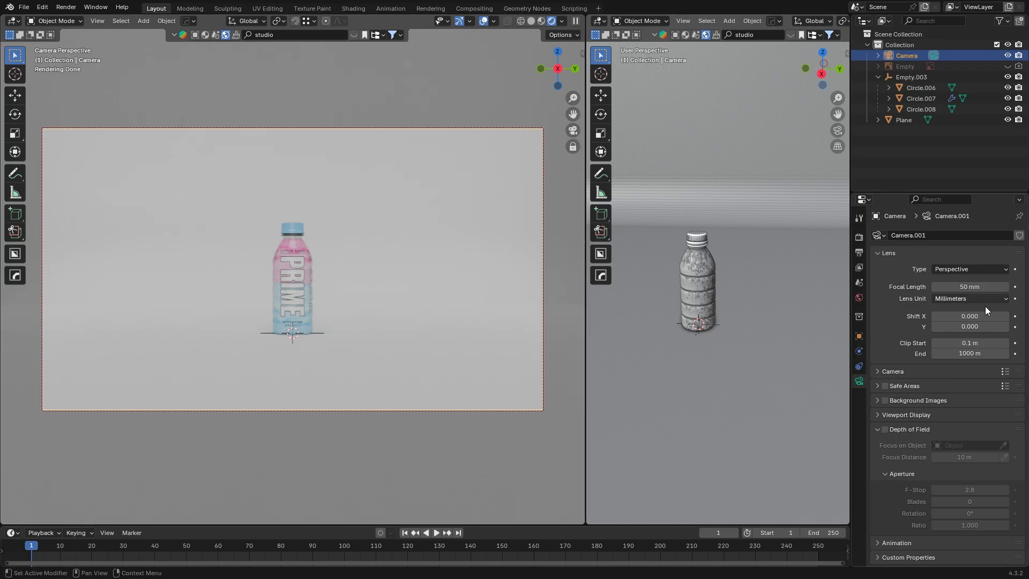
pyautogui.moveTo(985, 287); pyautogui.dragTo(1013, 286)
pyautogui.moveTo(586, 204); pyautogui.dragTo(292, 204)
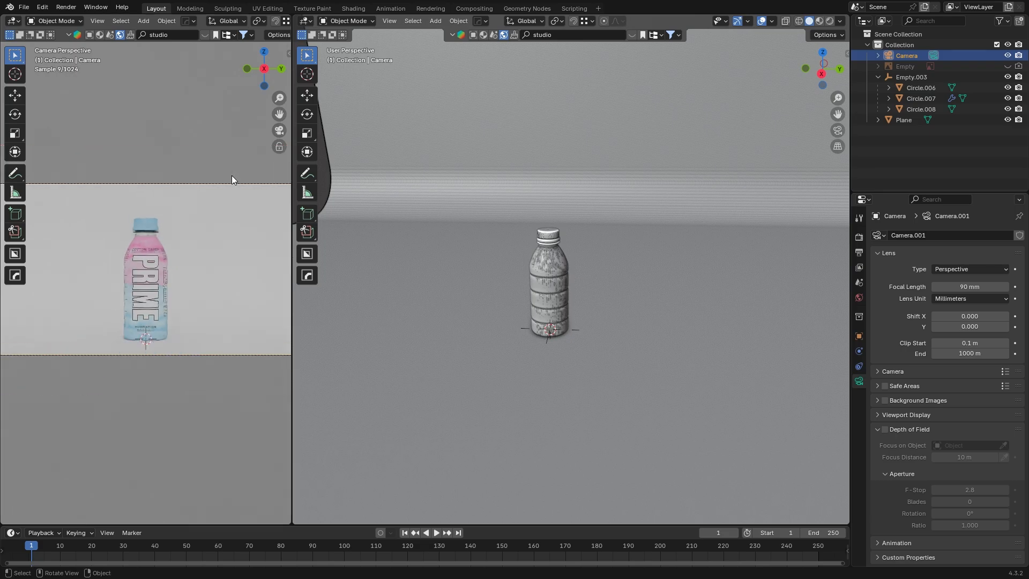
# - Select the backdrop and give it a new material named BACKGROUND
pyautogui.click(641, 314)
pyautogui.scroll(-8, 641, 259)
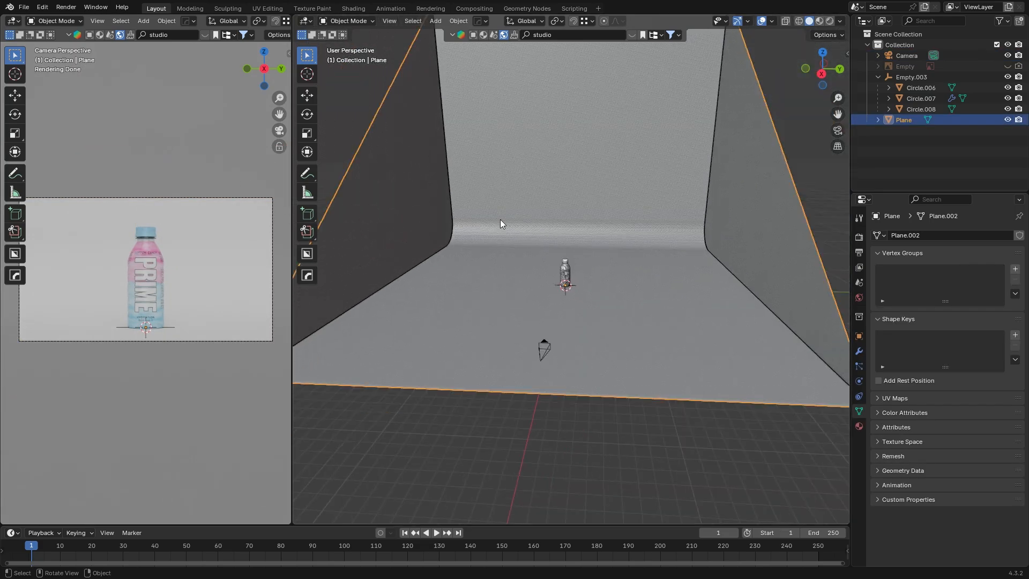
pyautogui.scroll(-3, 498, 235)
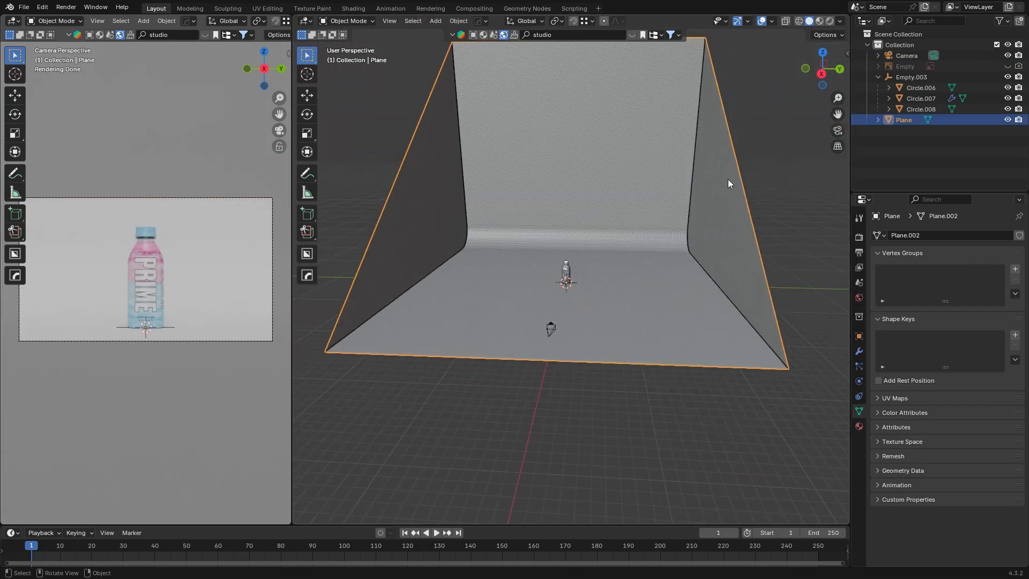
pyautogui.scroll(2, 735, 231)
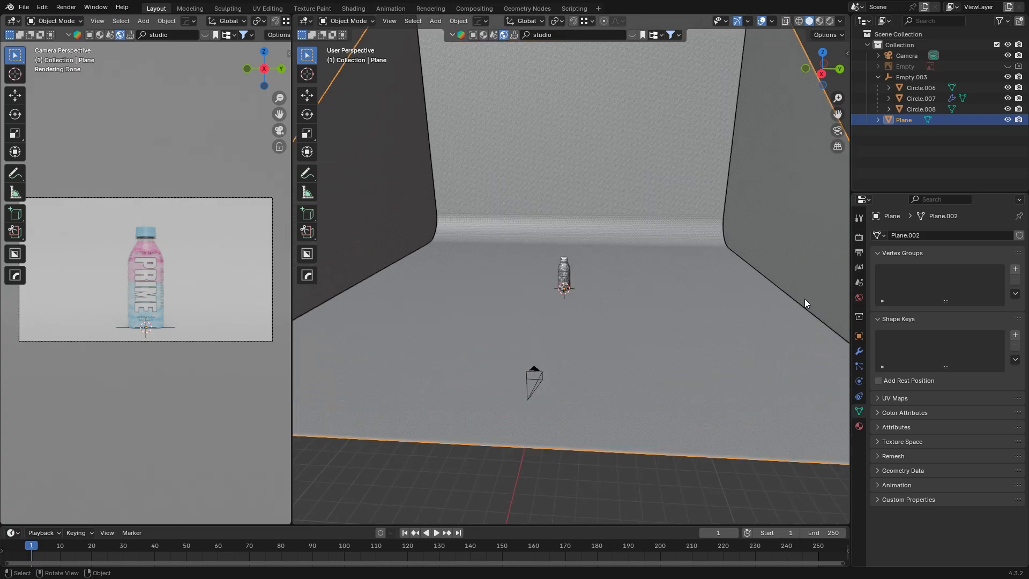
pyautogui.click(858, 426)
pyautogui.click(912, 281)
pyautogui.doubleClick(920, 281)
pyautogui.write('B')
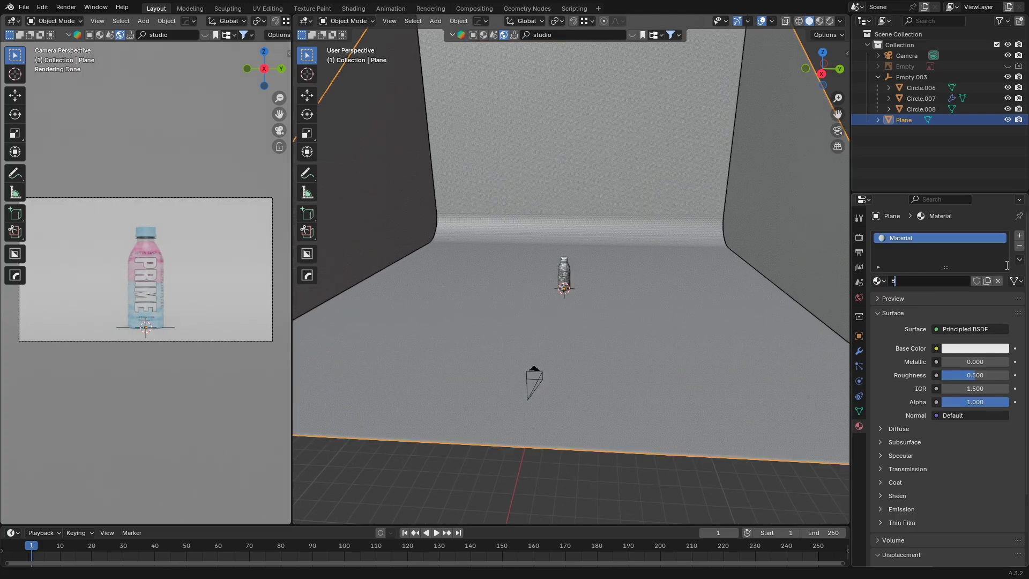
pyautogui.write('ACKGROUND')
pyautogui.press('Return')
pyautogui.scroll(-4, 551, 247)
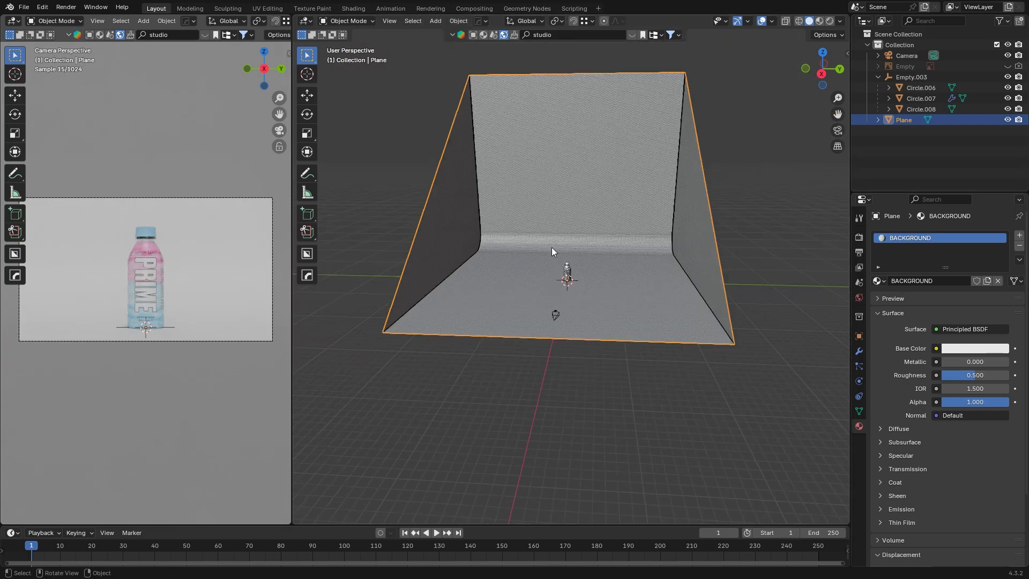
# - Set the base colour of the backdrop's BACKGROUND material to light pink
pyautogui.scroll(4, 545, 256)
pyautogui.click(975, 348)
pyautogui.moveTo(954, 217); pyautogui.dragTo(956, 218)
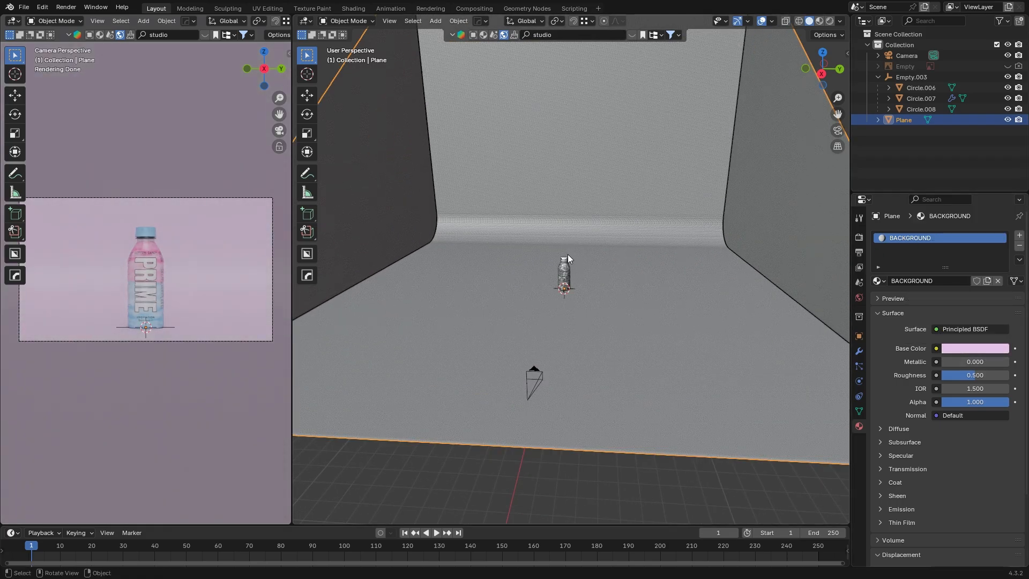
# - Select the backdrop, set its material roughness to 0.366 and shade the backdrop smooth
pyautogui.scroll(6, 567, 254)
pyautogui.scroll(-3, 561, 254)
pyautogui.scroll(3, 561, 254)
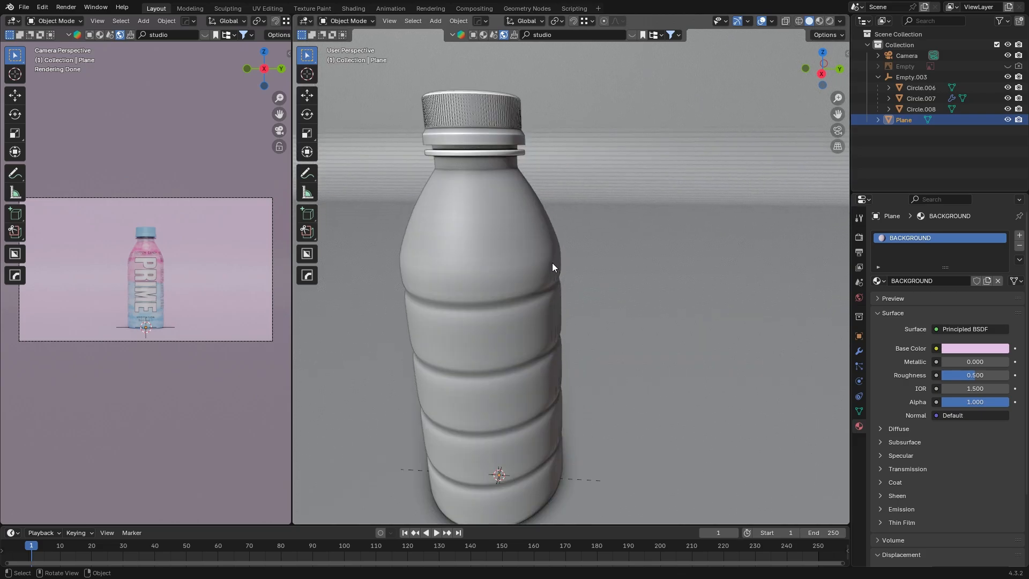
pyautogui.scroll(3, 555, 260)
pyautogui.click(513, 260)
pyautogui.scroll(-8, 561, 228)
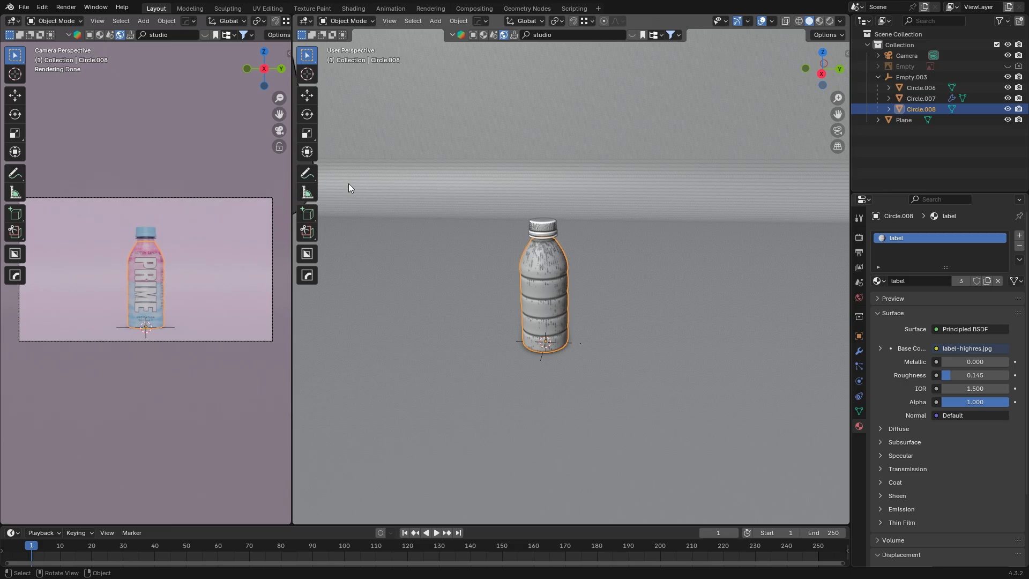
pyautogui.click(569, 209)
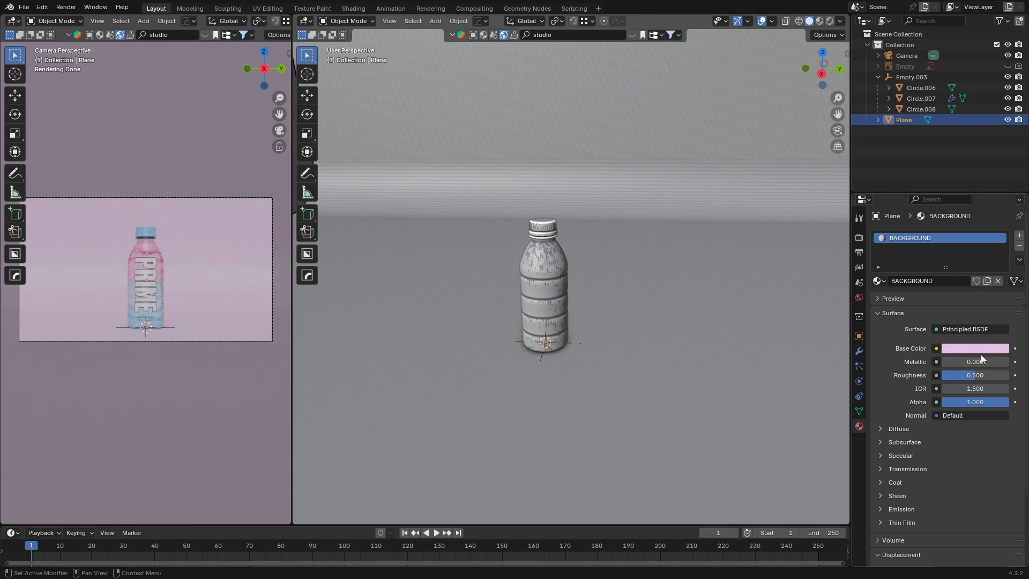
pyautogui.scroll(-4, 671, 225)
# - Select the bottle's parent empty together with all its bottle parts and duplicate them in place
pyautogui.moveTo(671, 225); pyautogui.dragTo(669, 291, button='middle')
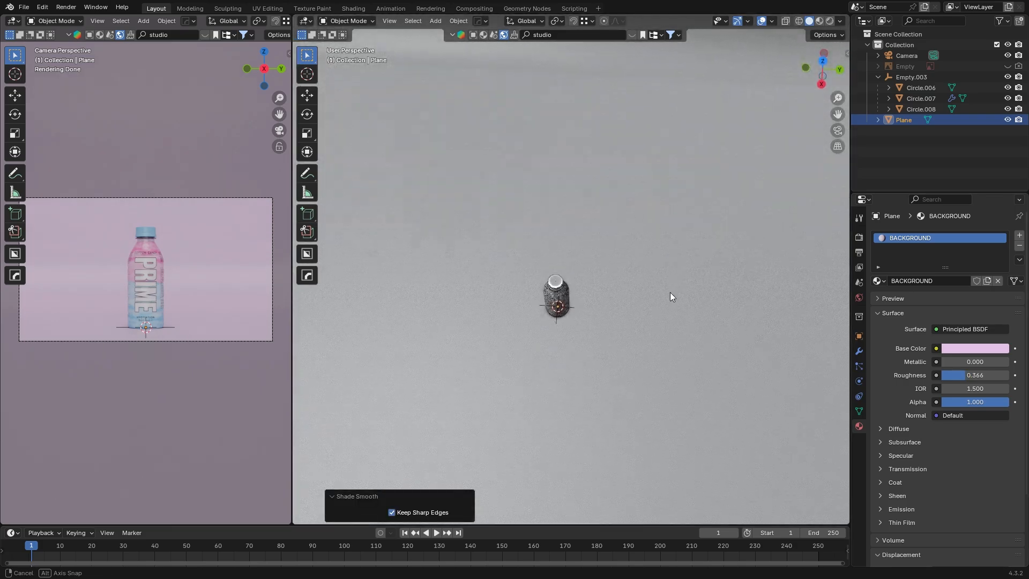
pyautogui.scroll(4, 617, 308)
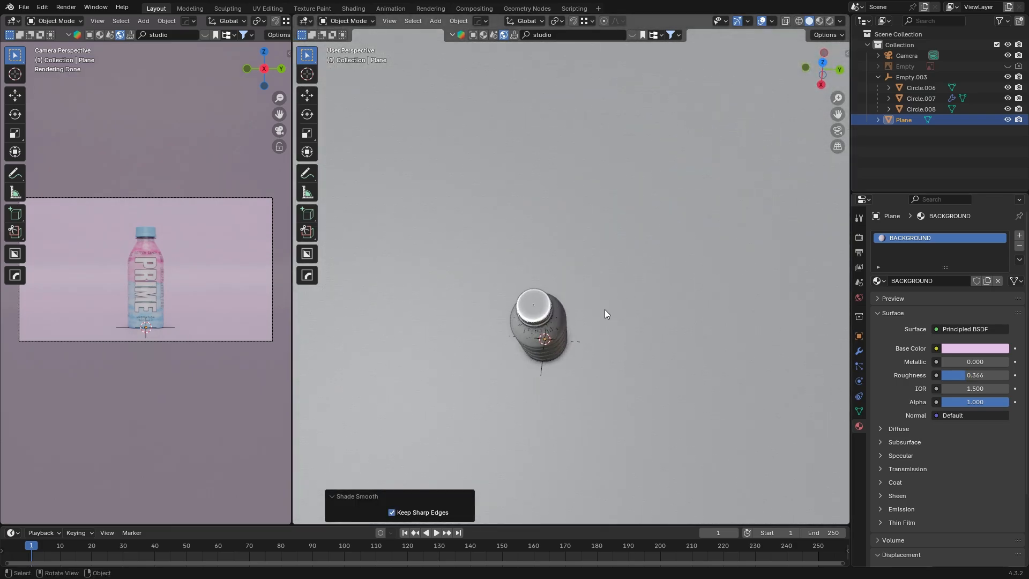
pyautogui.click(577, 340)
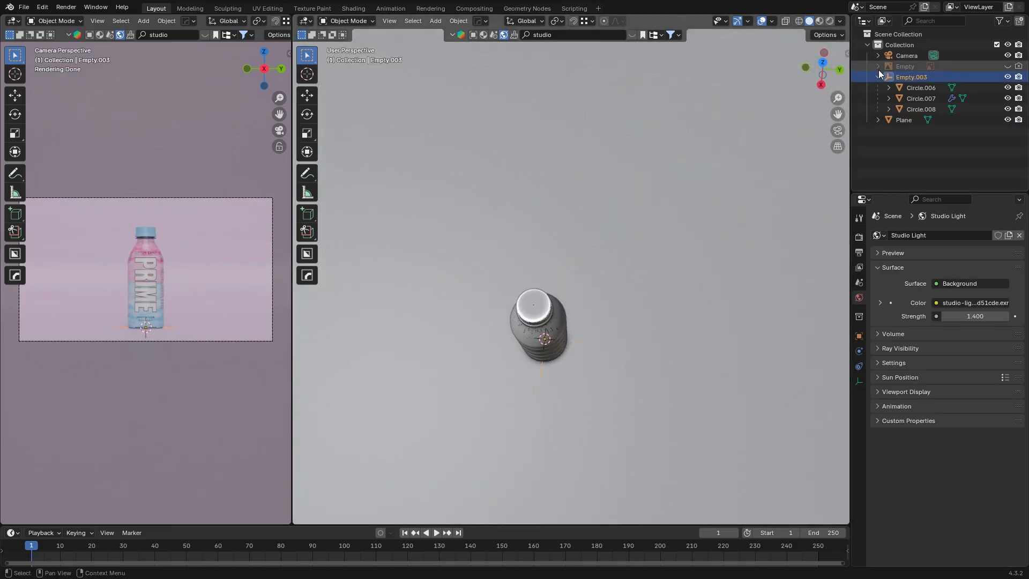
pyautogui.keyDown('shift'); pyautogui.click(920, 110); pyautogui.keyUp('shift')
pyautogui.moveTo(676, 251); pyautogui.dragTo(682, 205, button='middle')
pyautogui.hotkey('shift', 'd')
pyautogui.rightClick(663, 232)
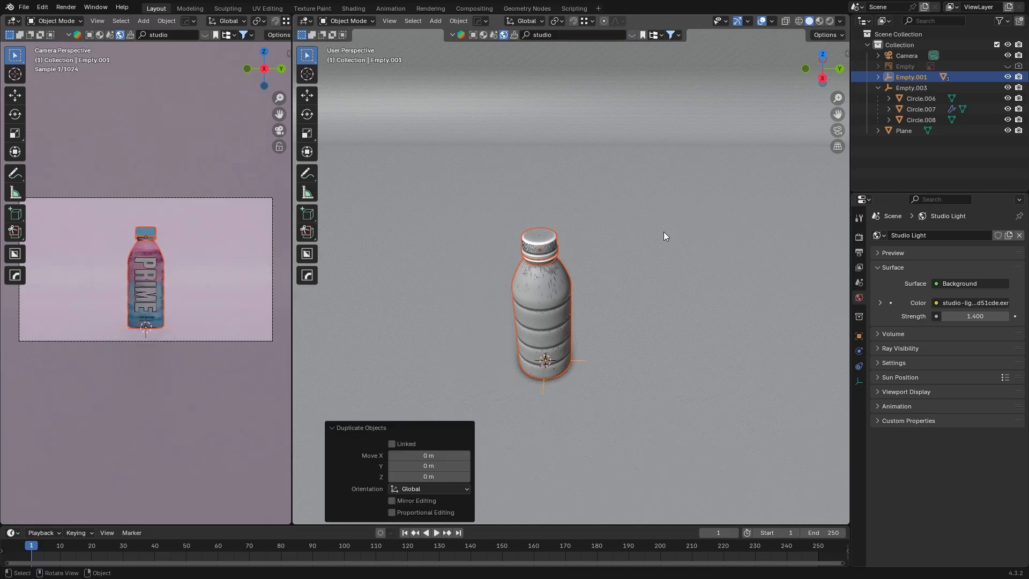
# - Move the duplicated bottle 2.3 m along the Y axis
pyautogui.click(821, 52)
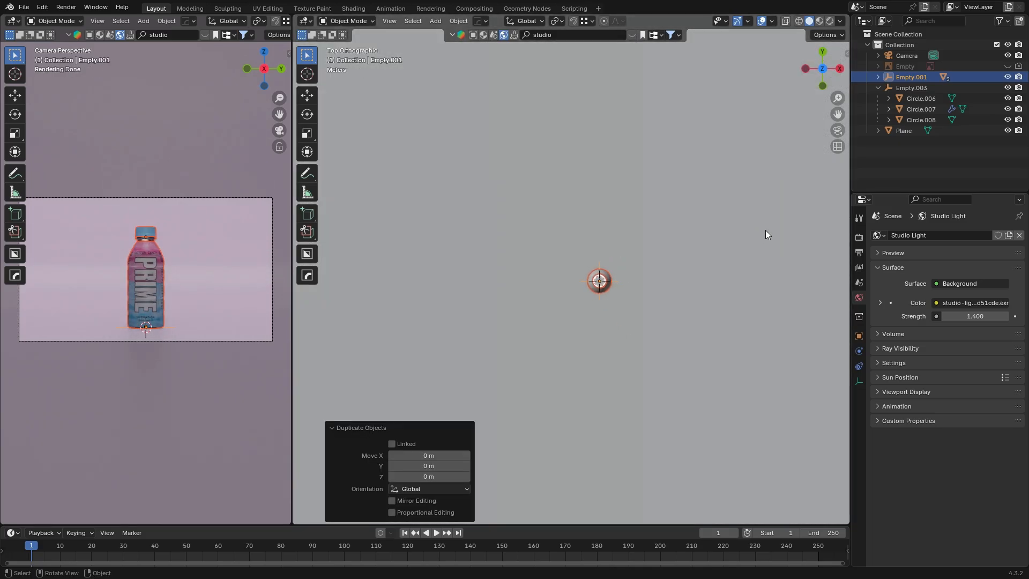
pyautogui.press('g')
pyautogui.press('y')
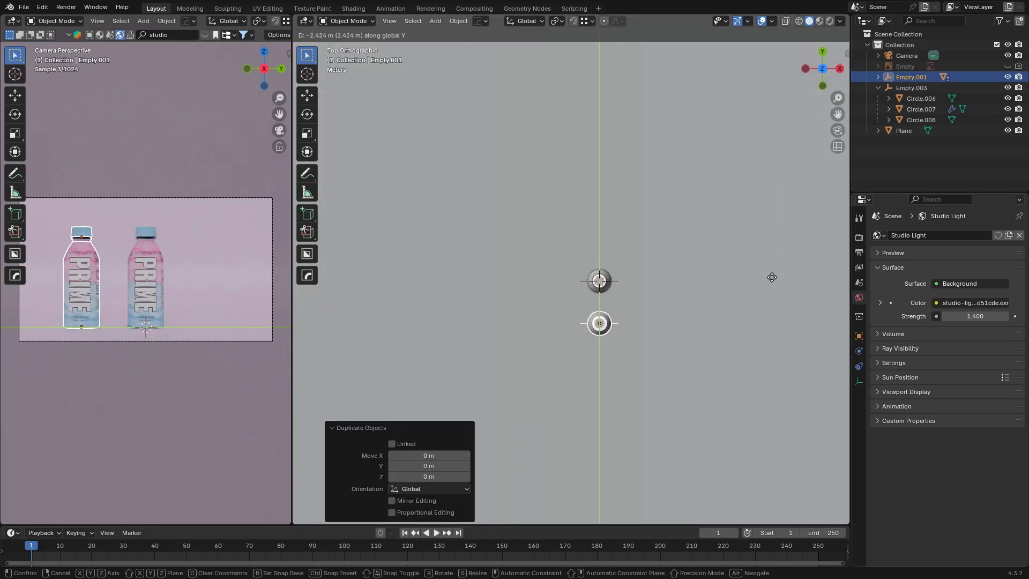
pyautogui.write('2.3')
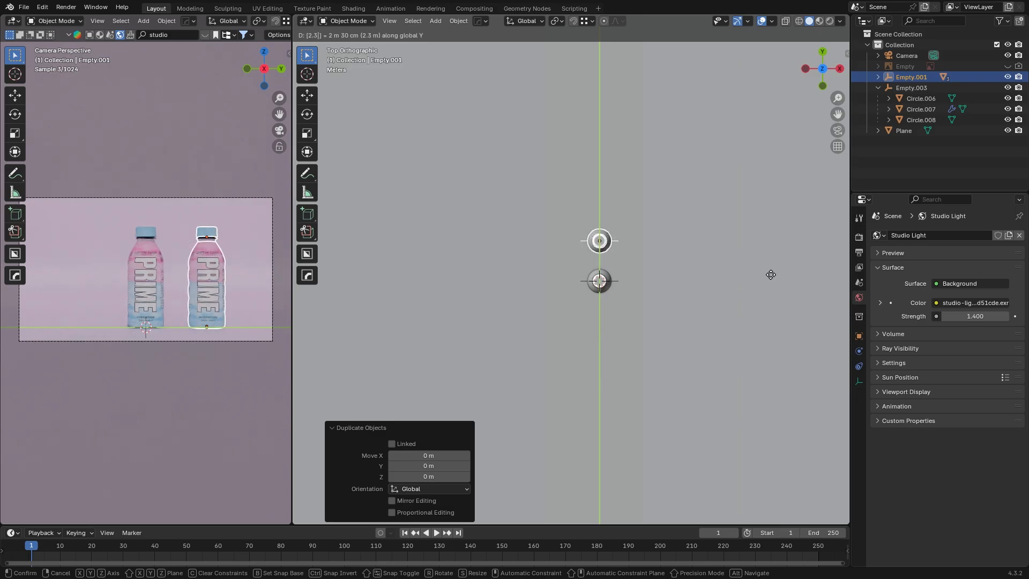
pyautogui.press('Return')
# - Duplicate the moved bottle and shift the new copy -4.6 m along Y, to the original bottle's other side
pyautogui.hotkey('shift', 'd')
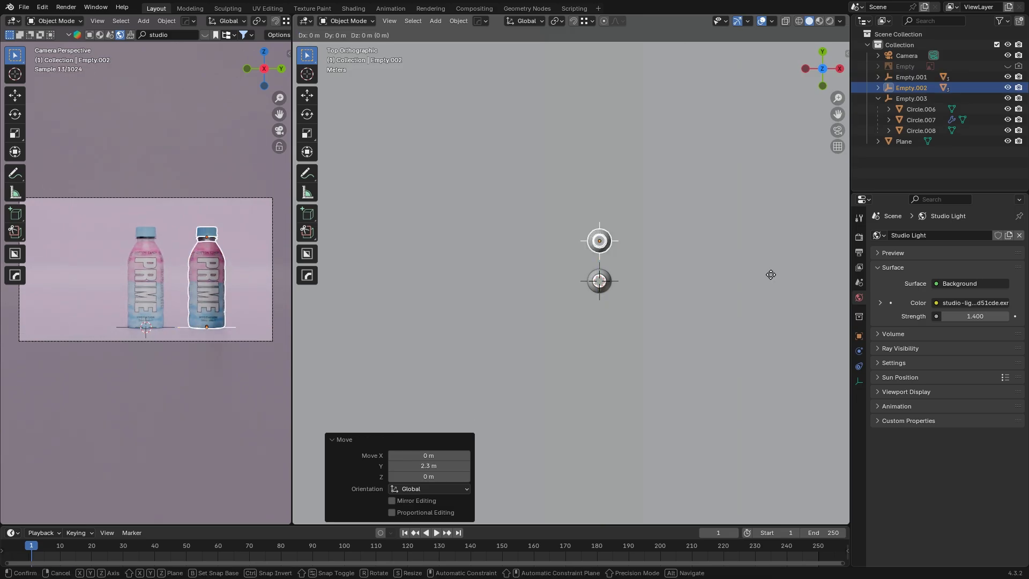
pyautogui.write('y-4.6')
pyautogui.press('Return')
# - Select the two outer bottles' parent empties and move them back along X by about 5.9 m, plus a further 3.5 m
pyautogui.moveTo(745, 278); pyautogui.dragTo(157, 234, button='middle')
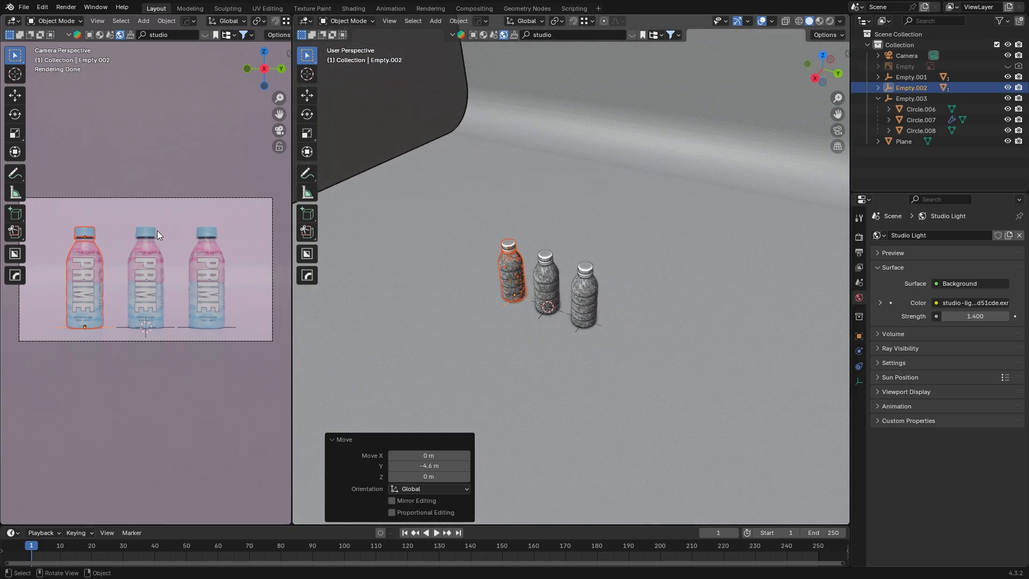
pyautogui.keyDown('shift'); pyautogui.click(599, 325); pyautogui.keyUp('shift')
pyautogui.keyDown('shift'); pyautogui.click(570, 344); pyautogui.keyUp('shift')
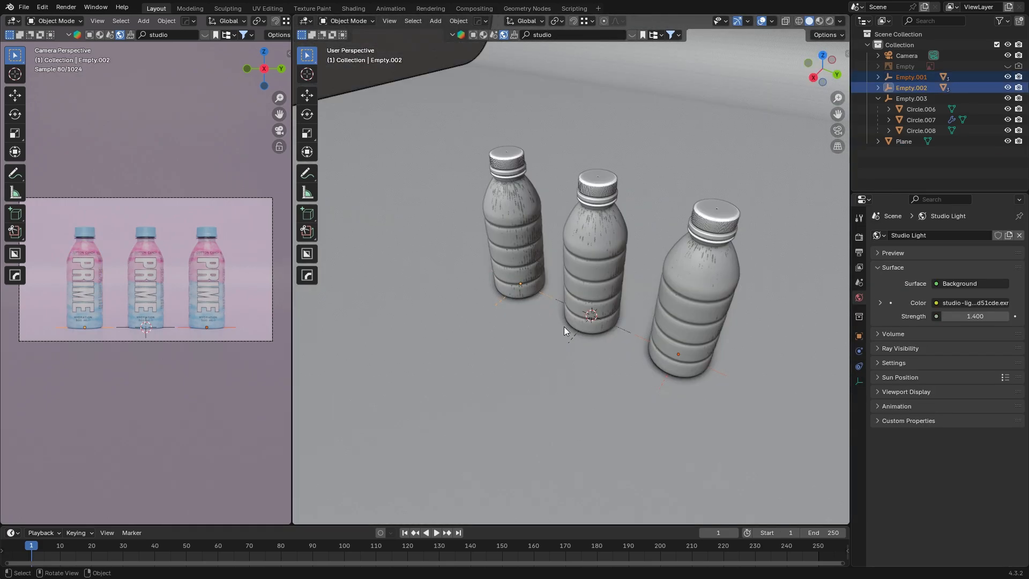
pyautogui.moveTo(564, 326); pyautogui.dragTo(544, 336, button='middle')
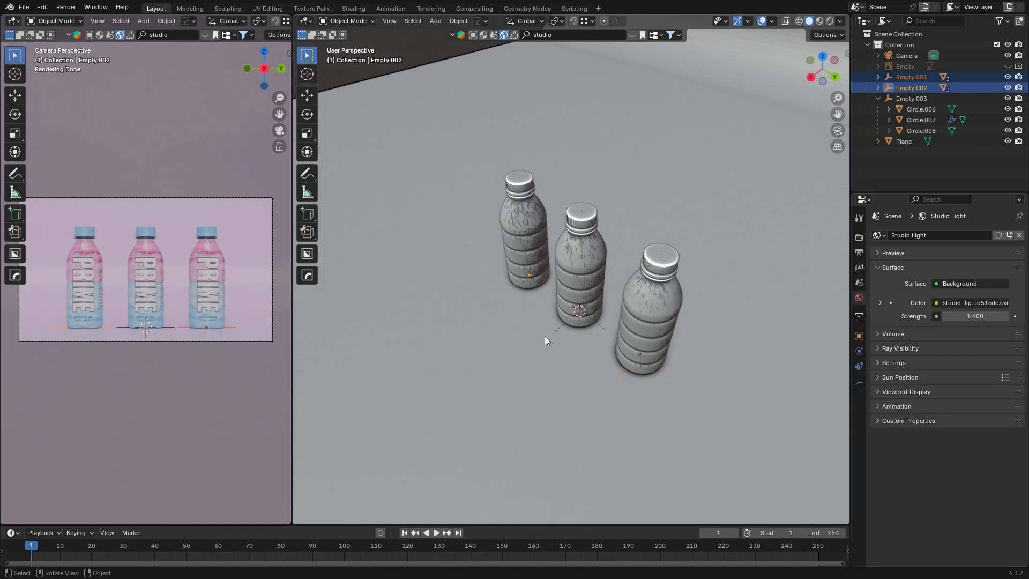
pyautogui.press('g')
pyautogui.press('x')
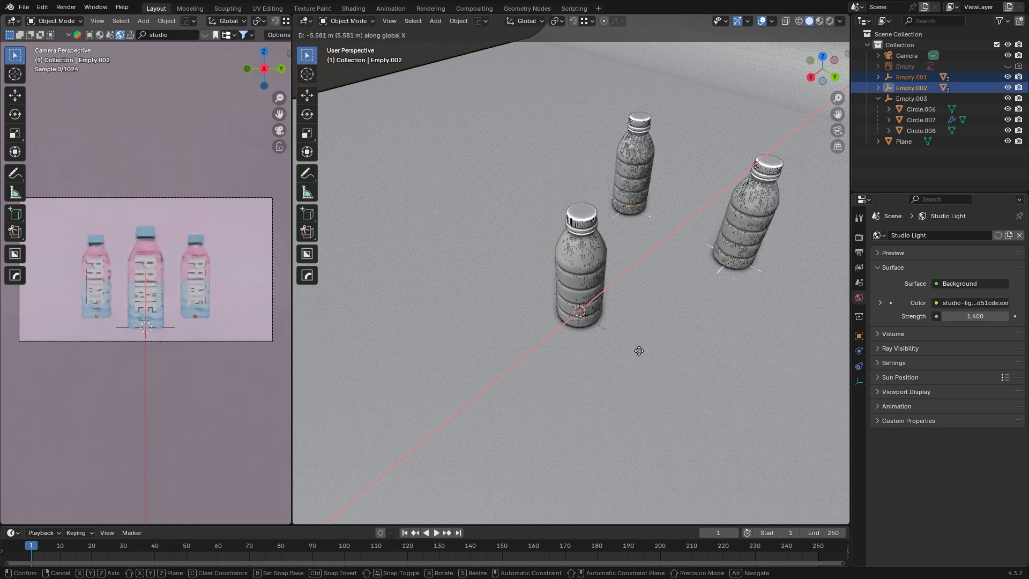
pyautogui.click(676, 327)
pyautogui.press('g')
pyautogui.press('x')
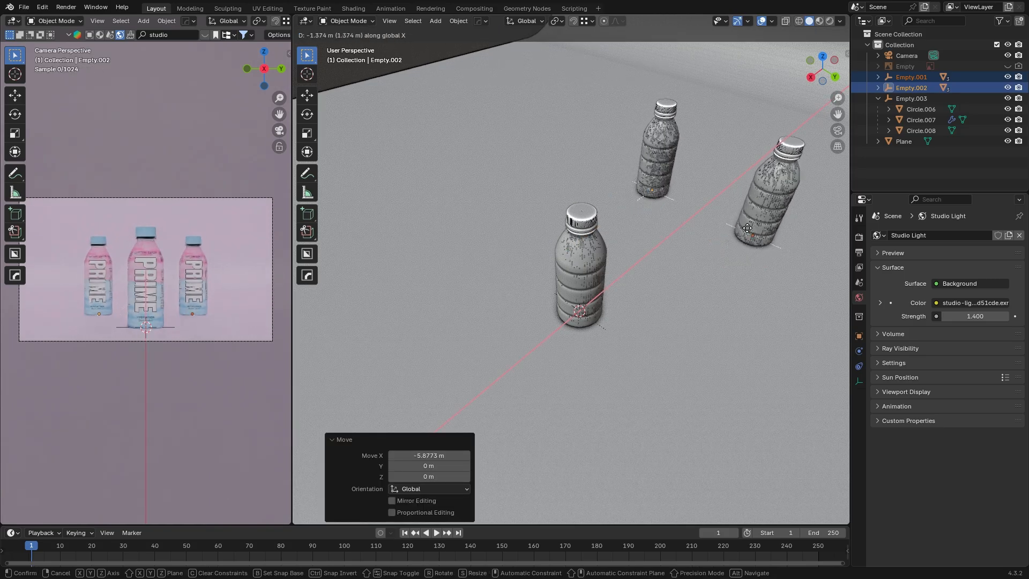
pyautogui.click(772, 207)
# - Add an area light and move it about 6 m along X and about 6.2 m along Y
pyautogui.scroll(-6, 552, 298)
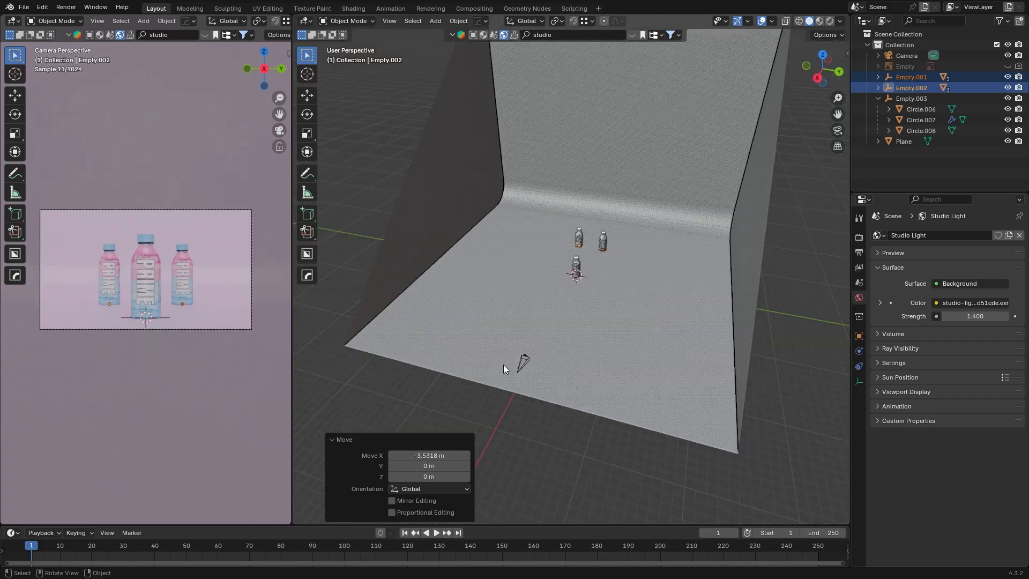
pyautogui.scroll(-5, 603, 390)
pyautogui.scroll(5, 610, 397)
pyautogui.press('KP_7')
pyautogui.hotkey('shift', 'a')
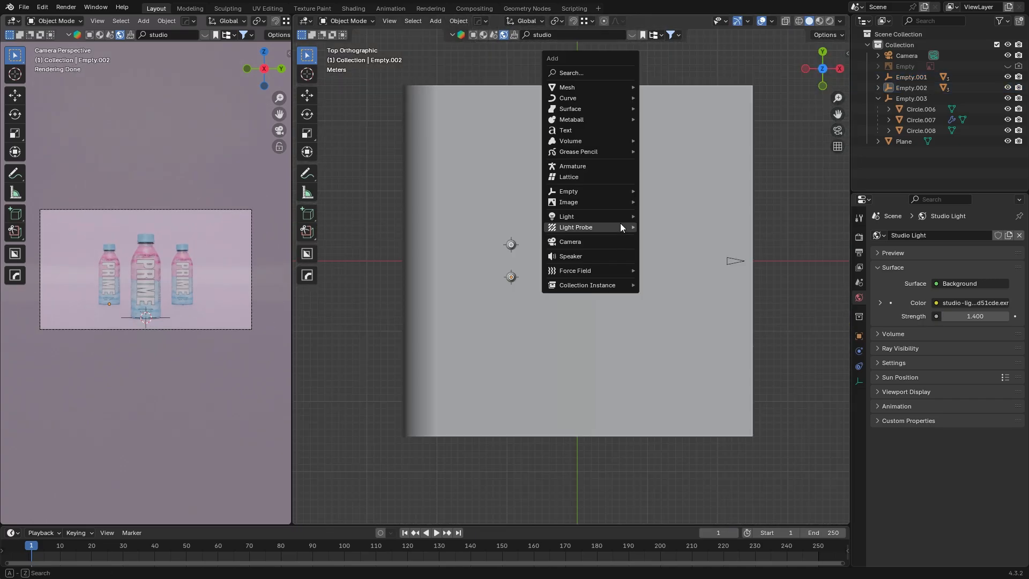
pyautogui.moveTo(617, 216)
pyautogui.click(673, 248)
pyautogui.moveTo(670, 255); pyautogui.dragTo(587, 343, button='middle')
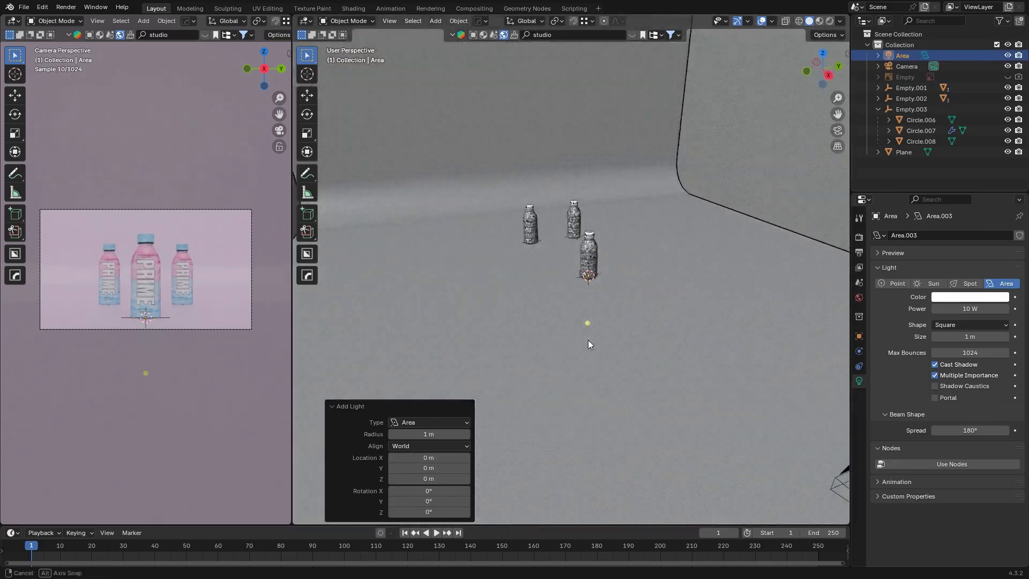
pyautogui.moveTo(645, 260); pyautogui.dragTo(590, 187, button='middle')
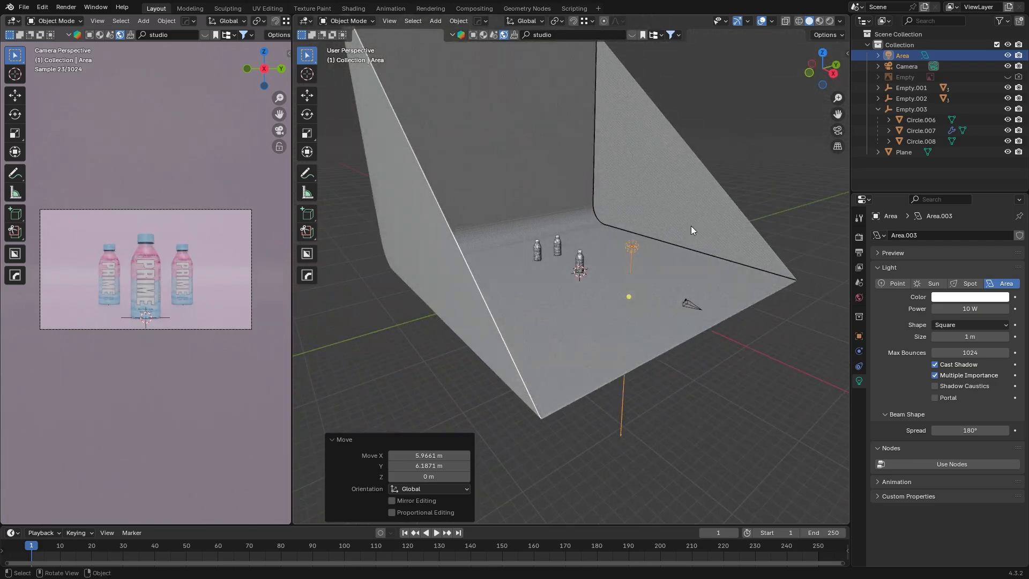
# - Enlarge the area light to about 8.6 times its size and raise it about 15.5 m along Z
pyautogui.press('s')
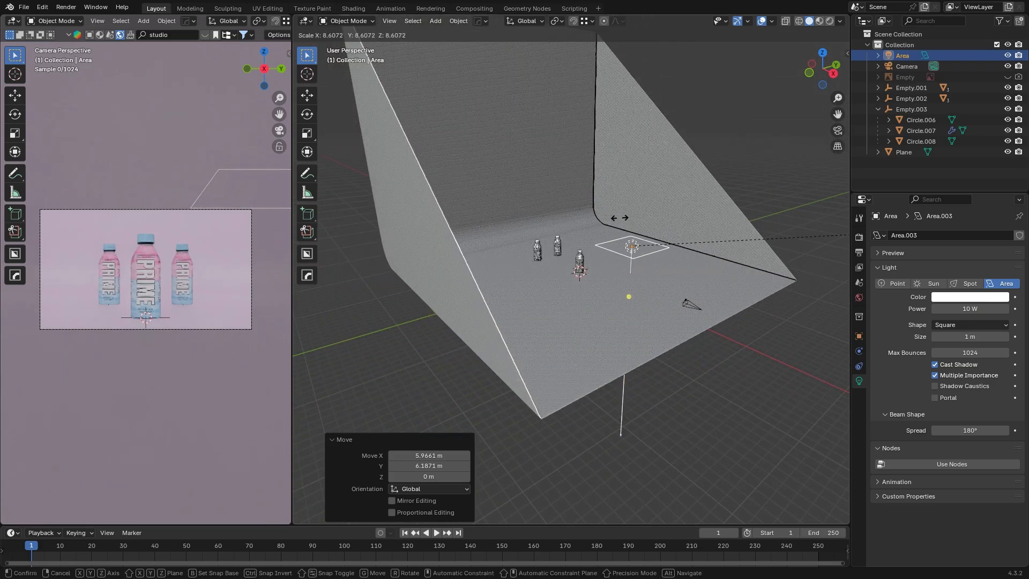
pyautogui.click(619, 218)
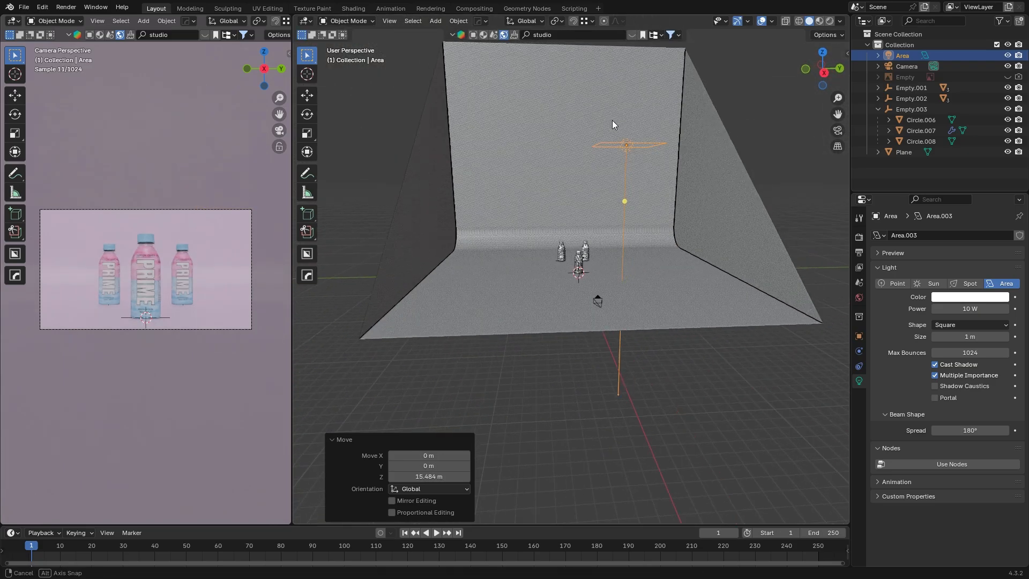
pyautogui.moveTo(613, 124); pyautogui.dragTo(625, 124, button='middle')
pyautogui.press('s')
pyautogui.click(625, 124)
# - Rotate the area light toward the front bottle in the right view, plus about 42° in the top view
pyautogui.press('KP_3')
pyautogui.press('r')
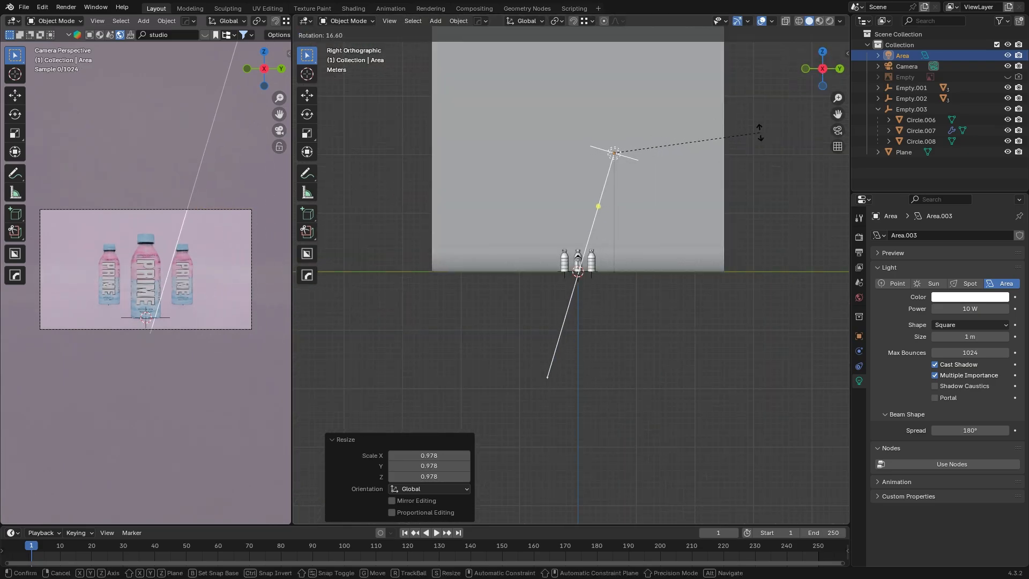
pyautogui.click(745, 193)
pyautogui.moveTo(745, 193); pyautogui.dragTo(760, 136, button='middle')
pyautogui.press('KP_7')
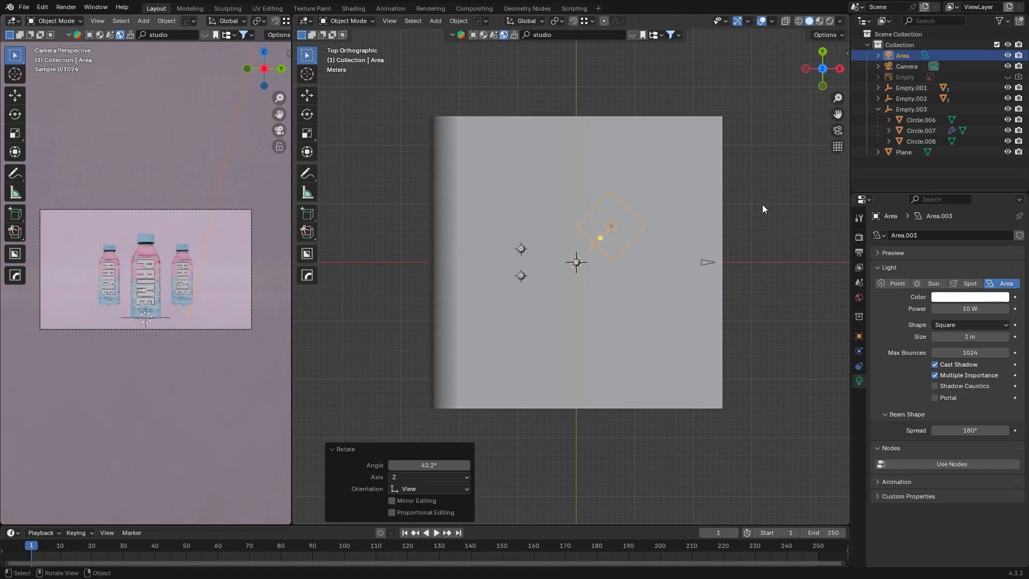
# - Set the area light's colour to light blue (#33CDFF) and its power to 2000 W
pyautogui.moveTo(762, 204); pyautogui.dragTo(709, 184, button='middle')
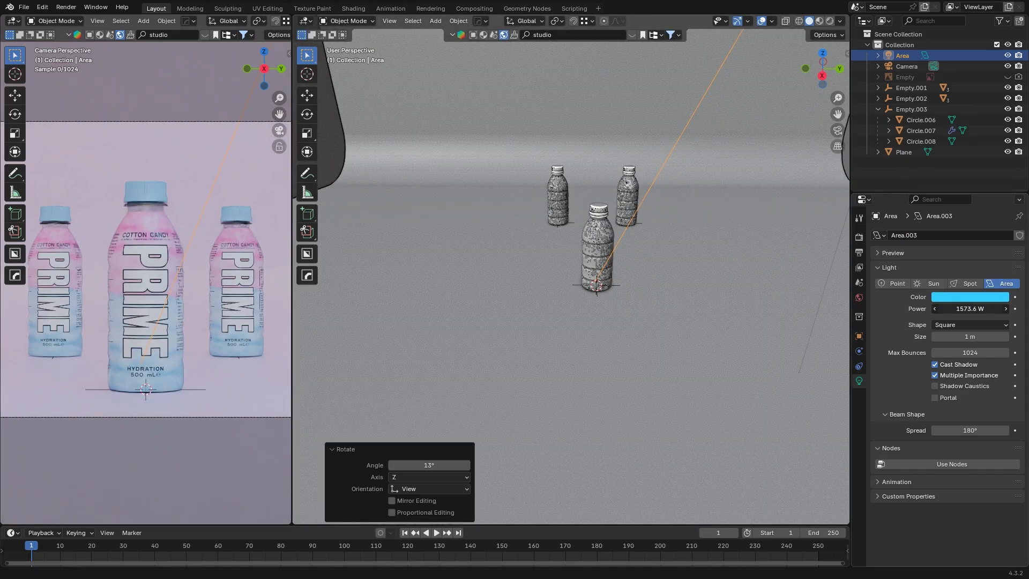
pyautogui.moveTo(958, 308); pyautogui.dragTo(957, 309)
pyautogui.click(957, 309)
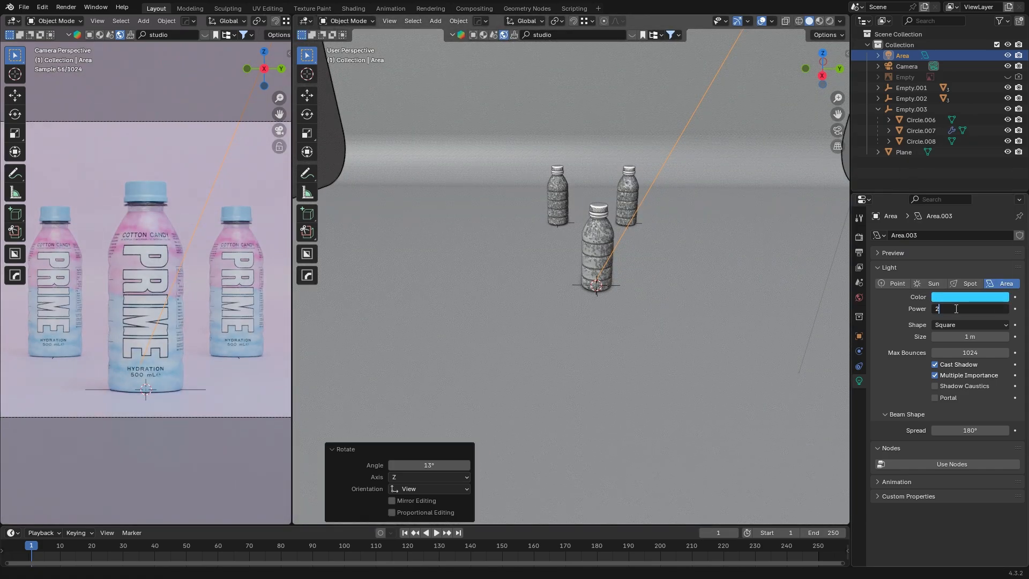
pyautogui.write('2000 W')
pyautogui.press('Return')
# - Duplicate the blue area light in the top view and place the copy about 12.2 m away along negative Y
pyautogui.scroll(-2, 499, 270)
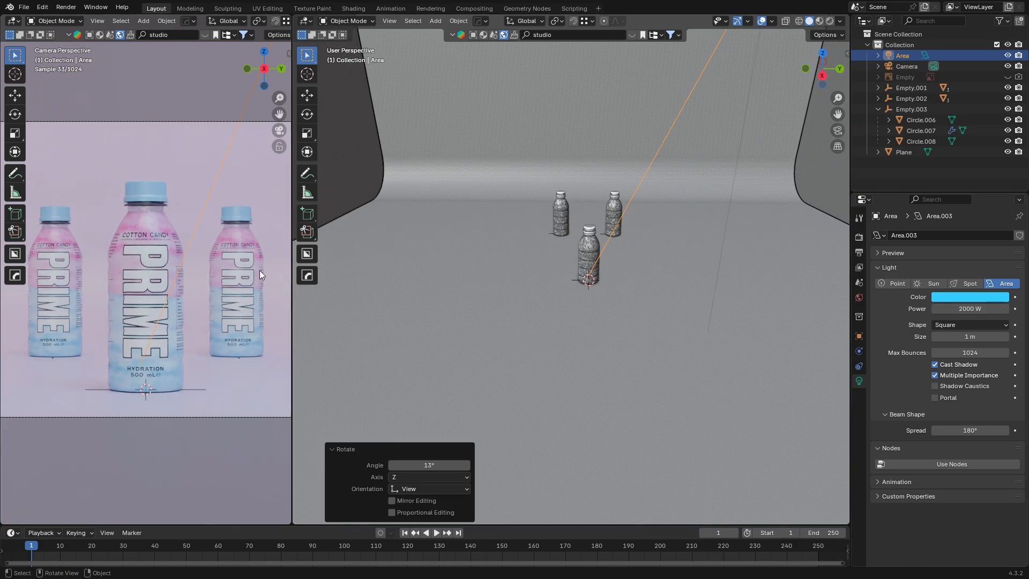
pyautogui.scroll(-3, 259, 270)
pyautogui.scroll(-4, 425, 256)
pyautogui.press('KP_7')
pyautogui.hotkey('shift', 'd')
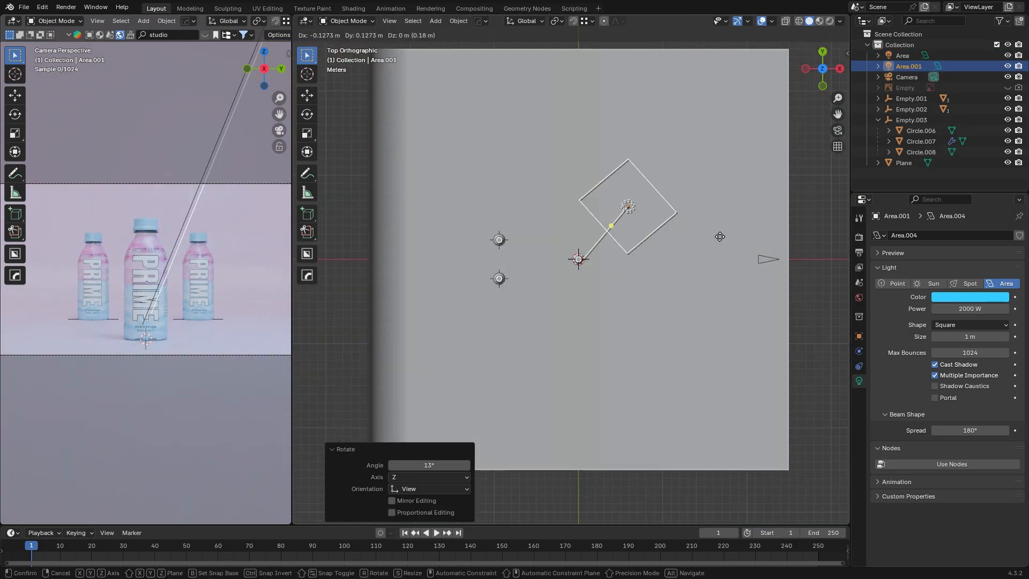
pyautogui.click(724, 343)
# - Rotate the duplicated light toward the front bottle and shift it about -1.1 m in X and -0.4 m in Y
pyautogui.press('r')
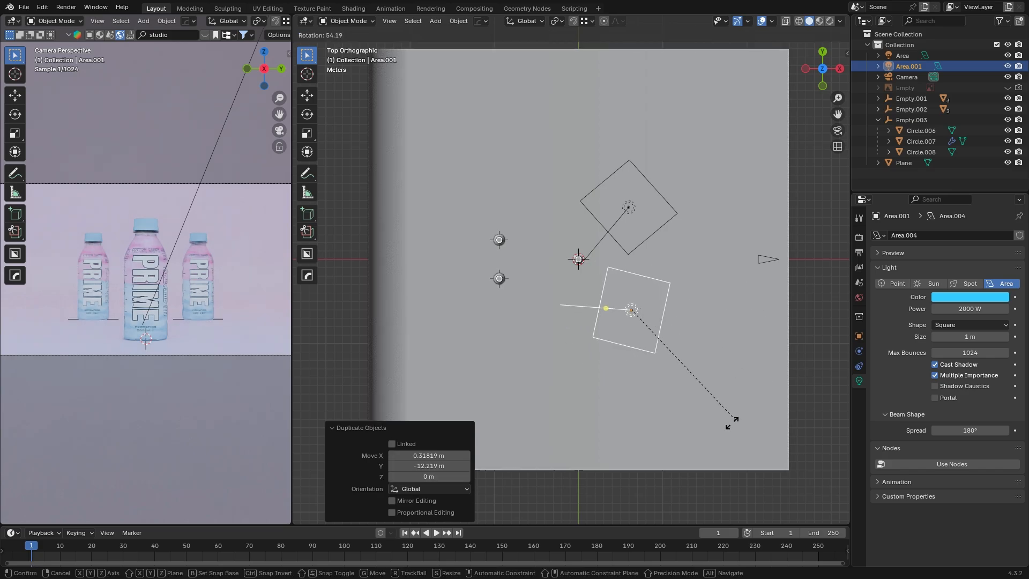
pyautogui.click(627, 451)
pyautogui.press('g')
pyautogui.click(617, 456)
# - Change the duplicated area light's colour to magenta and check its effect on the rendered bottles
pyautogui.click(951, 295)
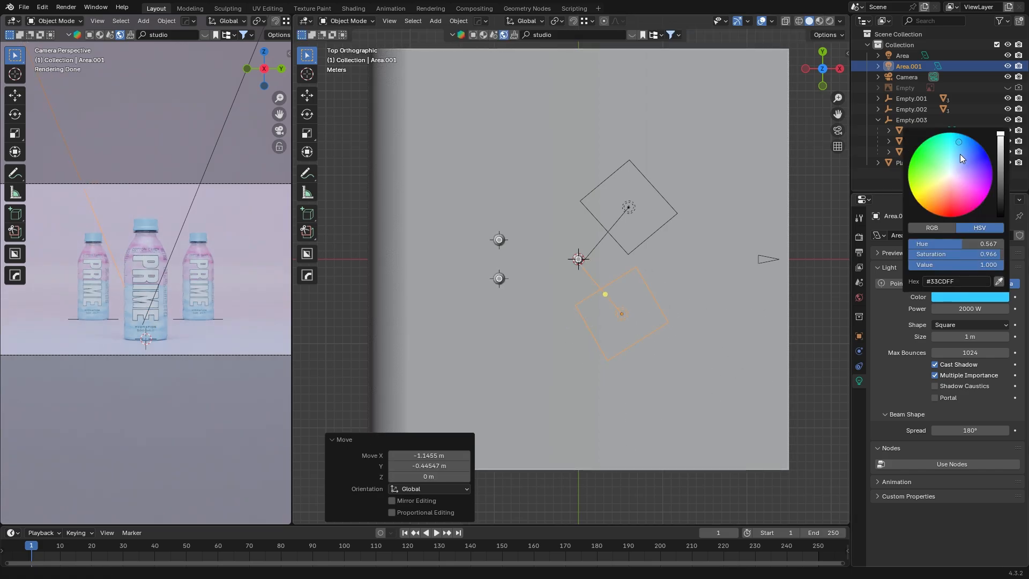
pyautogui.moveTo(960, 155); pyautogui.dragTo(982, 202)
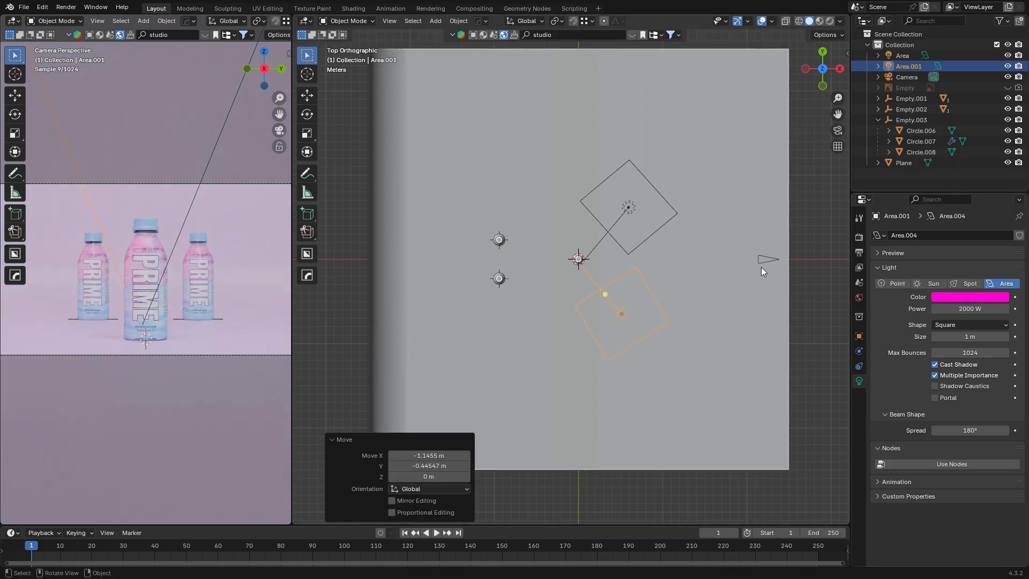
pyautogui.scroll(3, 130, 226)
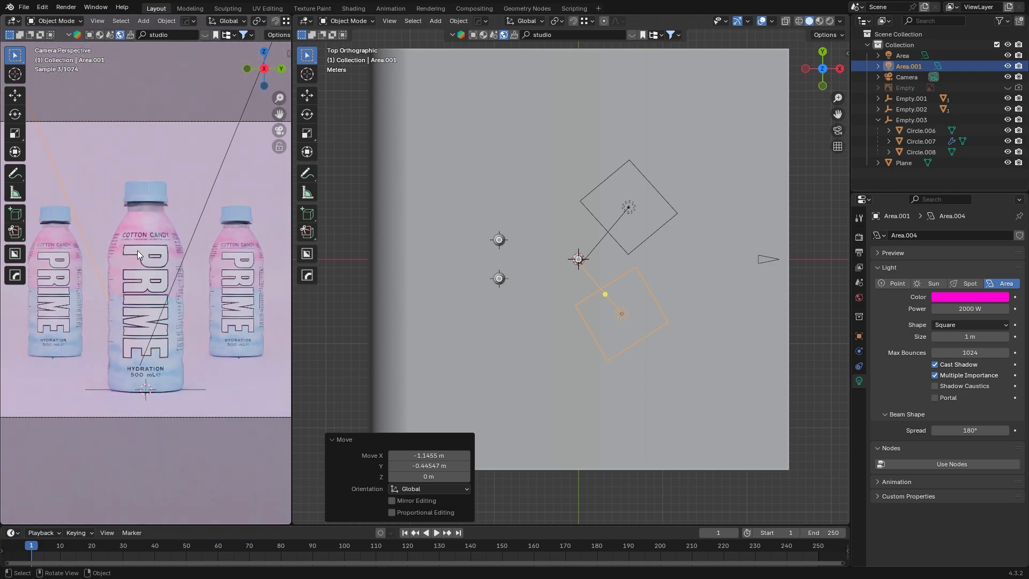
pyautogui.scroll(3, 128, 267)
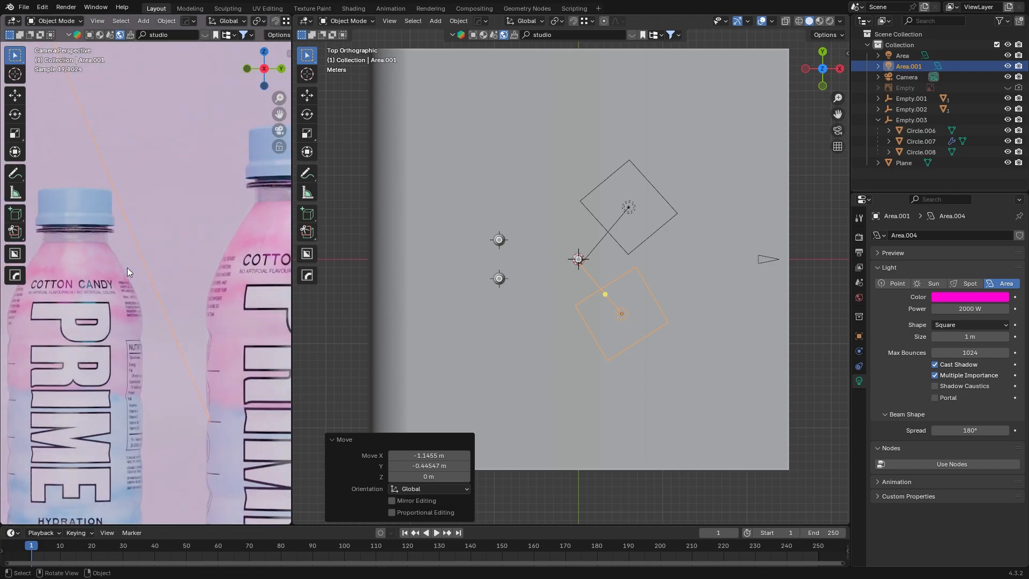
pyautogui.scroll(-1, 127, 268)
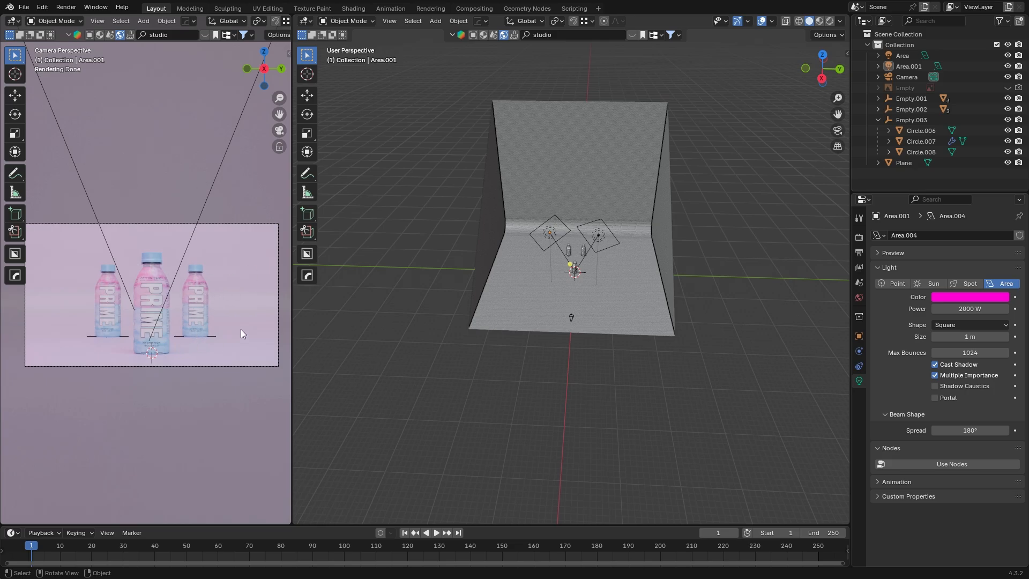
# - Set the output's vertical resolution to match the 1920 px width so the camera frame is square
pyautogui.click(859, 237)
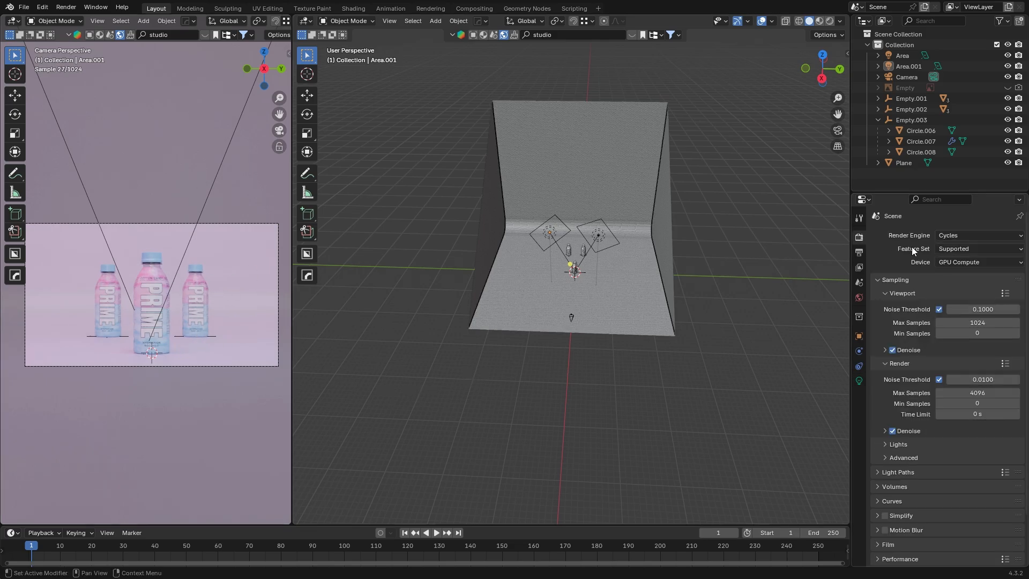
pyautogui.click(859, 251)
pyautogui.click(964, 259)
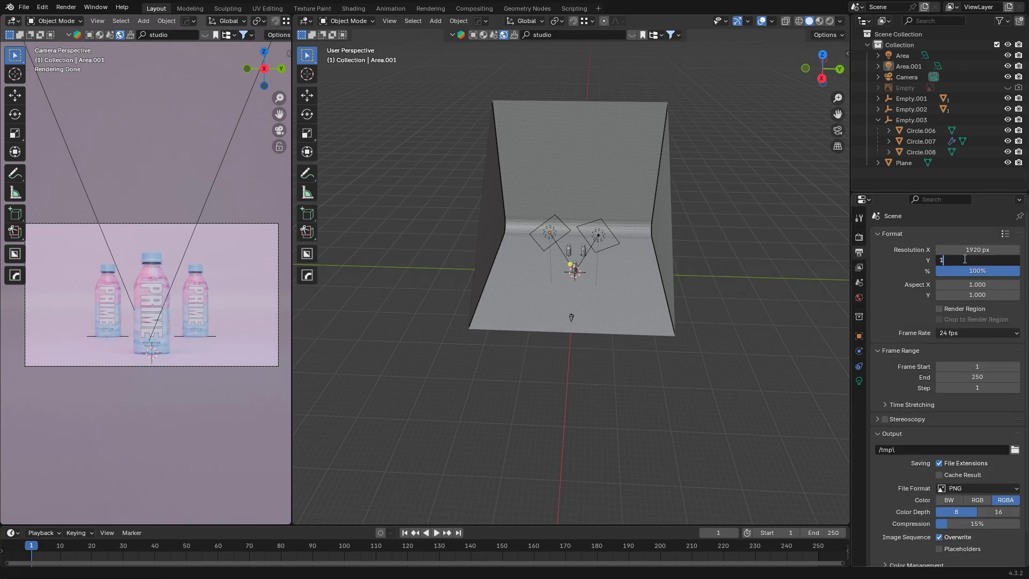
pyautogui.press('Return')
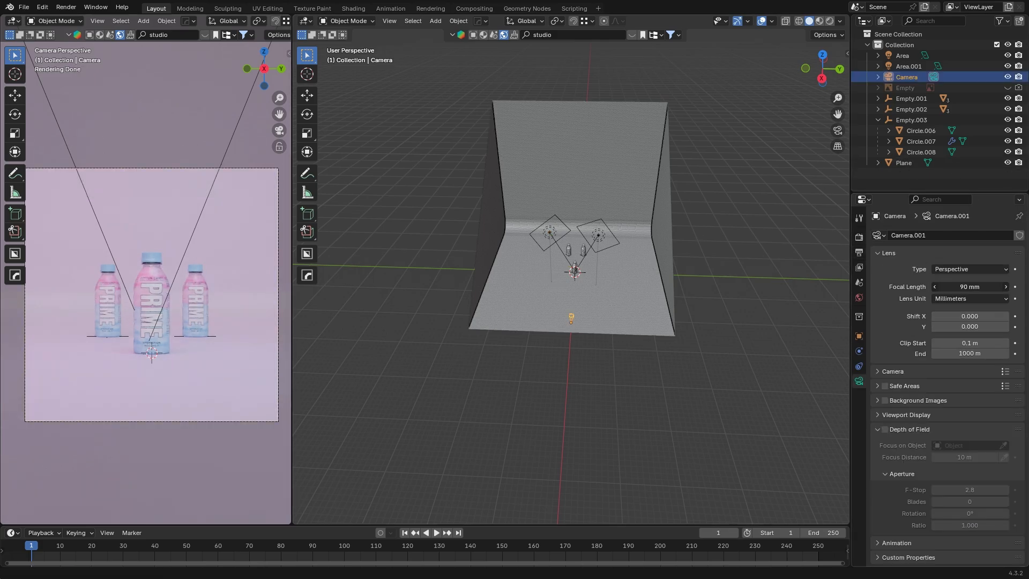
# - Increase the camera's focal length to 163 mm and lower the camera slightly along Z to frame the three bottles
pyautogui.moveTo(964, 287); pyautogui.dragTo(1003, 287)
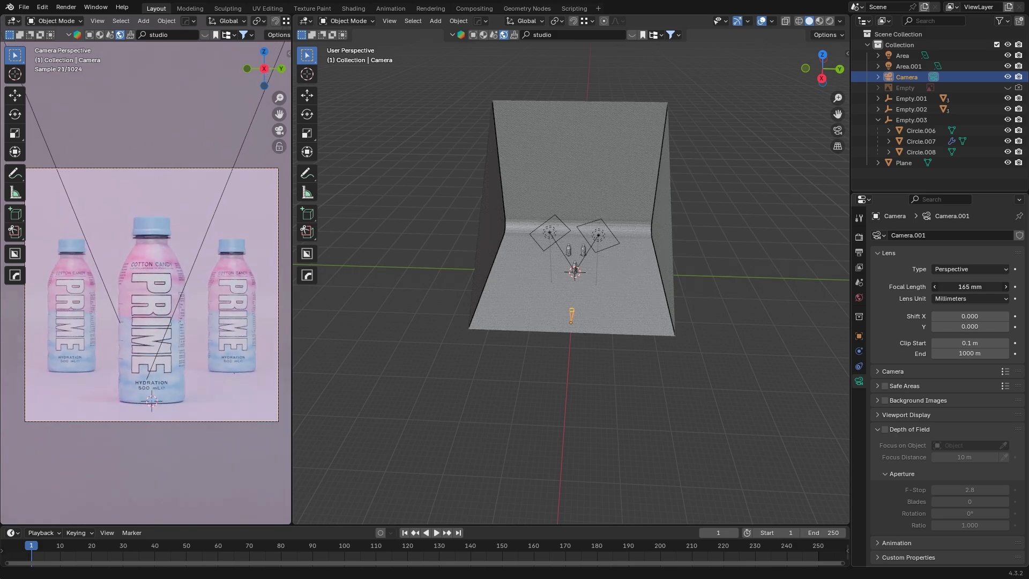
pyautogui.press('g')
pyautogui.press('z')
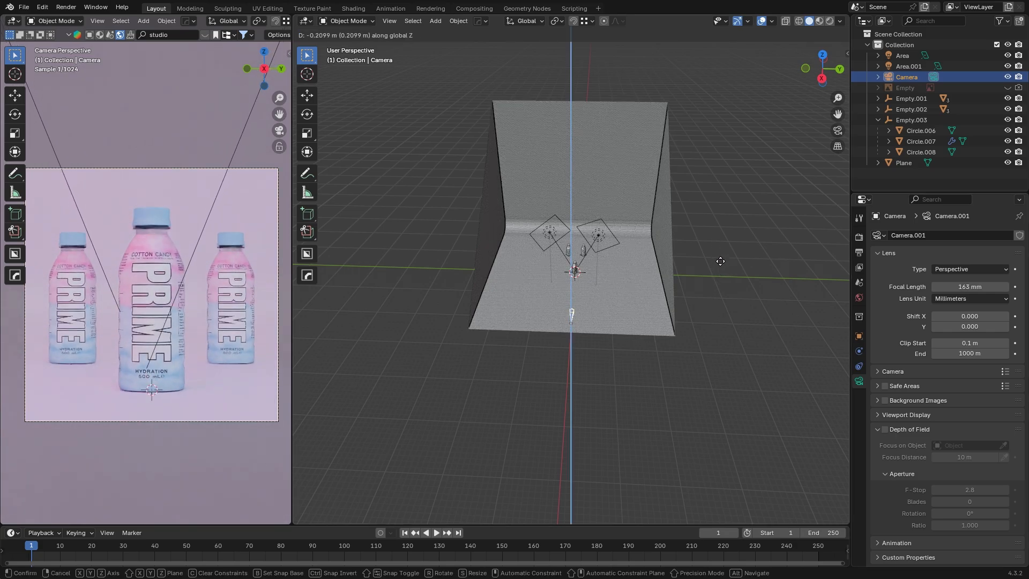
# - Switch to the browser and examine the transparent white cloud PNG results, then return to Blender
pyautogui.scroll(8, 308, 174)
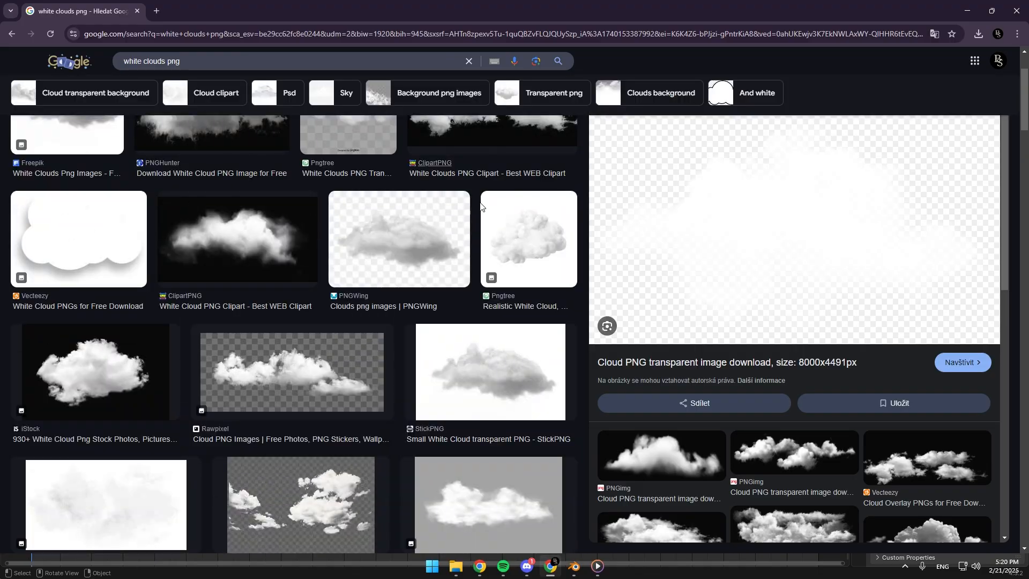
pyautogui.scroll(-4, 388, 214)
pyautogui.scroll(6, 397, 236)
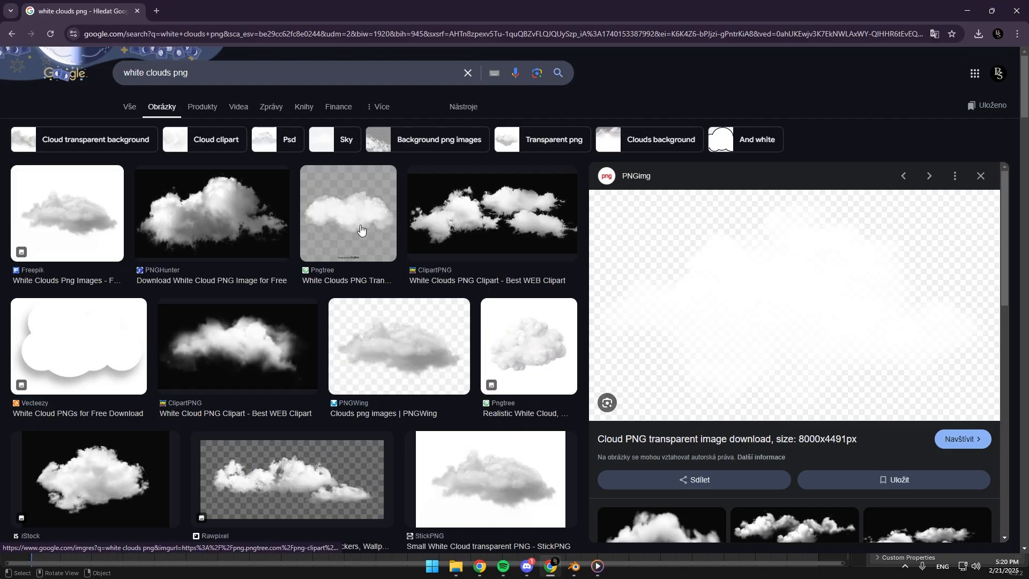
pyautogui.click(81, 217)
pyautogui.click(212, 217)
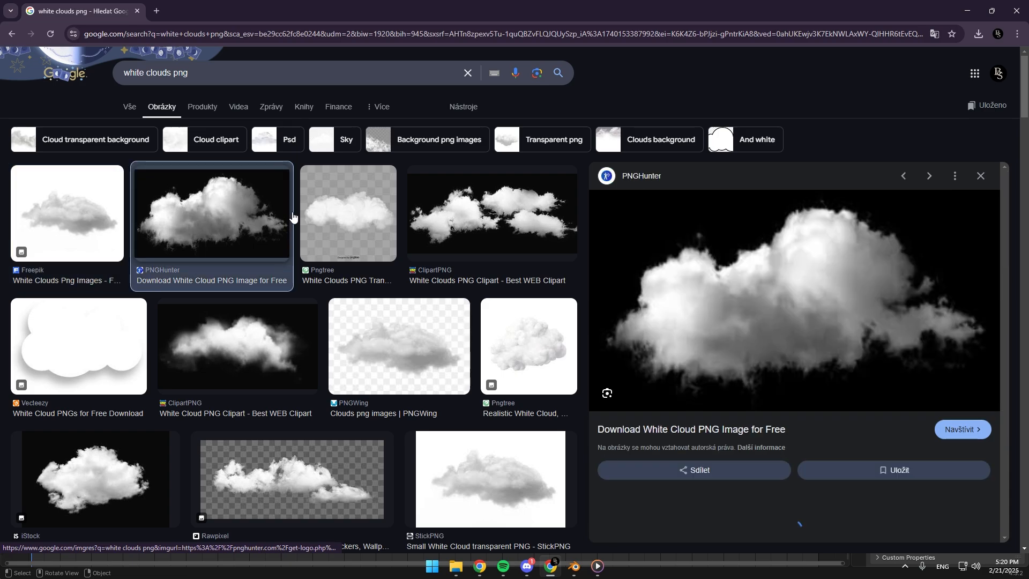
pyautogui.moveTo(671, 303); pyautogui.dragTo(578, 355)
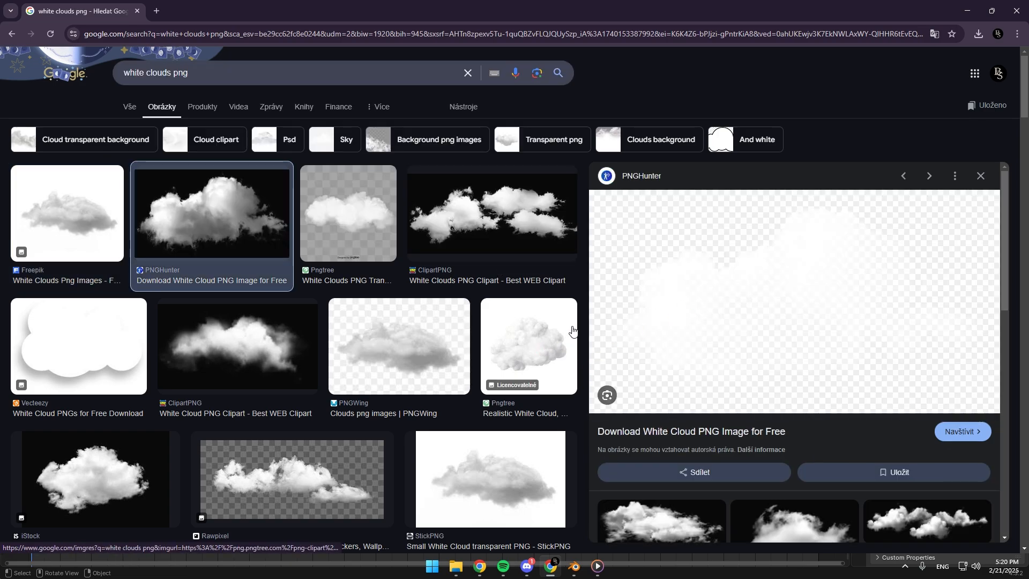
pyautogui.scroll(-1, 244, 286)
pyautogui.click(573, 566)
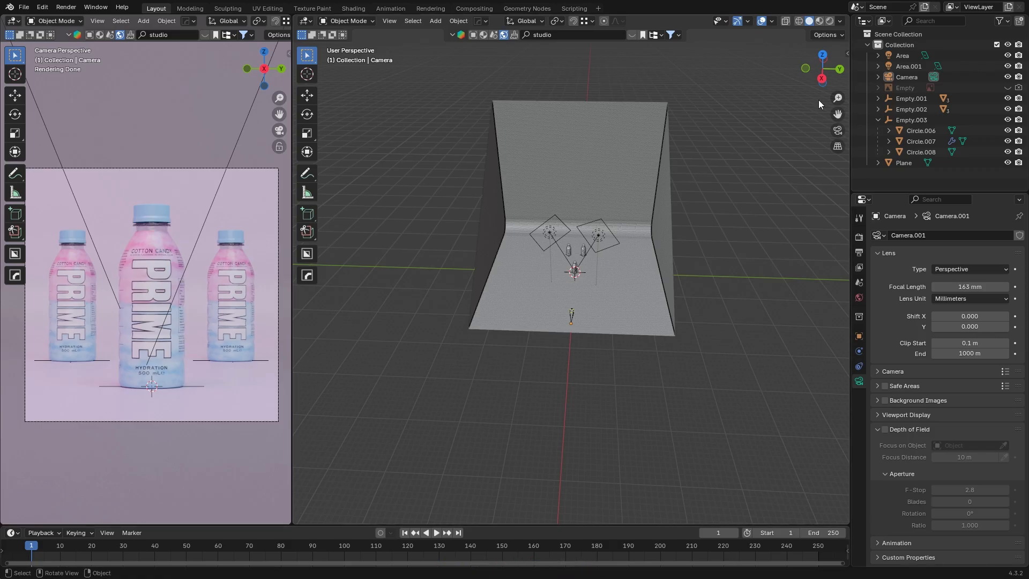
# - In the right view, import pngimg.com - cloud_PNG112151.png as an image mesh plane
pyautogui.click(821, 78)
pyautogui.hotkey('shift', 'a')
pyautogui.moveTo(568, 262)
pyautogui.click(649, 280)
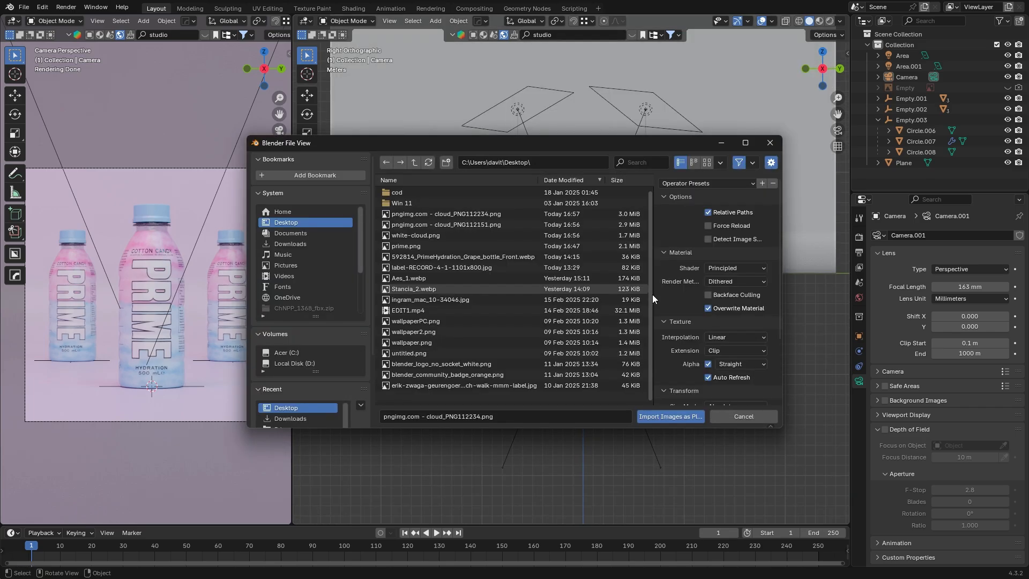
pyautogui.doubleClick(426, 224)
pyautogui.scroll(3, 615, 292)
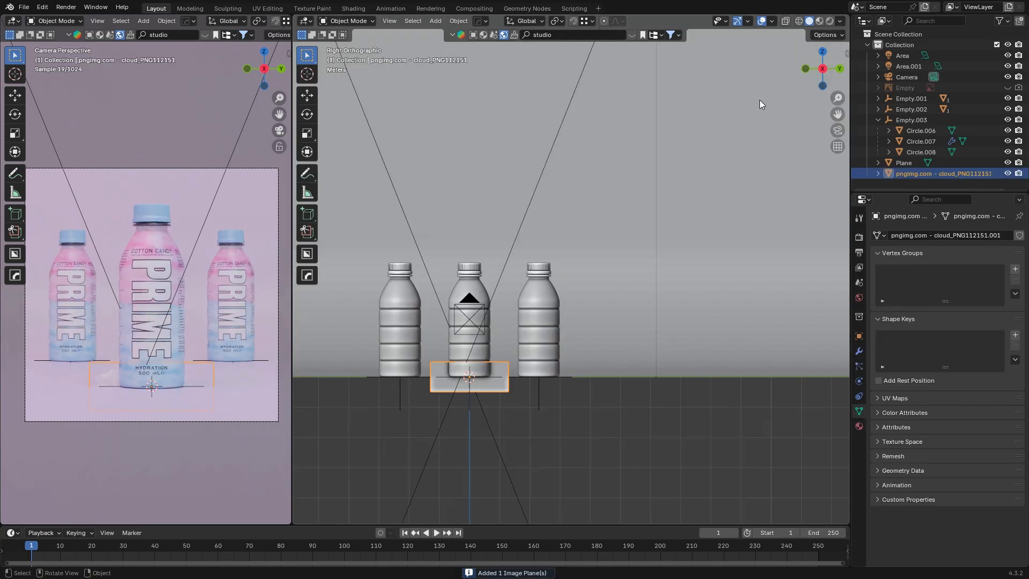
# - Show the scene in material preview, scale the cloud plane by 3.357 and raise it along Z above the bottles
pyautogui.press('z')
pyautogui.click(703, 232)
pyautogui.press('s')
pyautogui.click(804, 244)
pyautogui.press('g')
pyautogui.press('z')
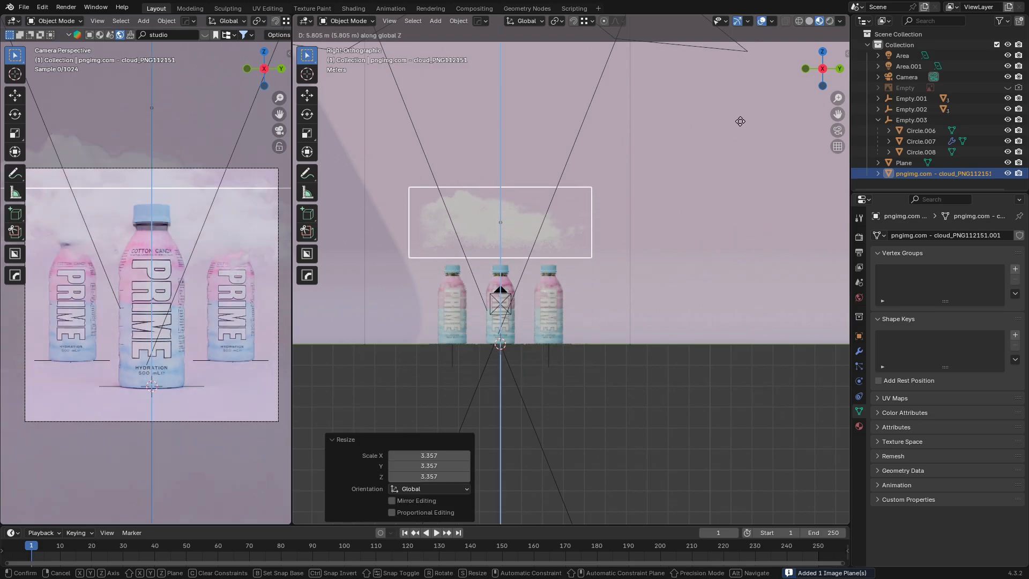
pyautogui.click(724, 153)
# - Scale the cloud plane by 0.727 and place it behind the rear bottles, about -11 m in X and -2.54 m in Y
pyautogui.moveTo(723, 155); pyautogui.dragTo(648, 225, button='middle')
pyautogui.press('s')
pyautogui.click(613, 224)
pyautogui.press('g')
pyautogui.press('x')
pyautogui.press('y')
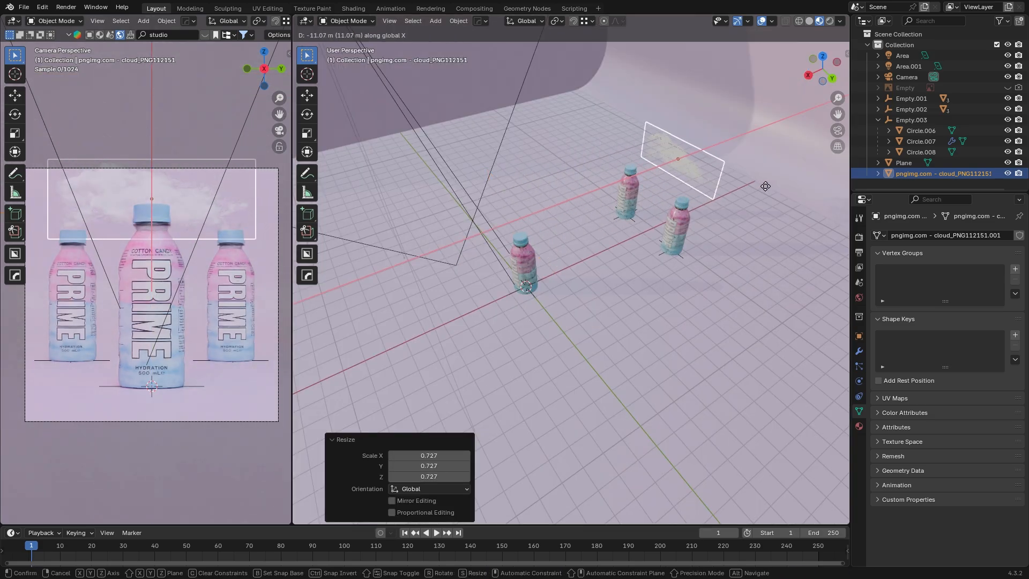
pyautogui.click(726, 184)
pyautogui.click(808, 76)
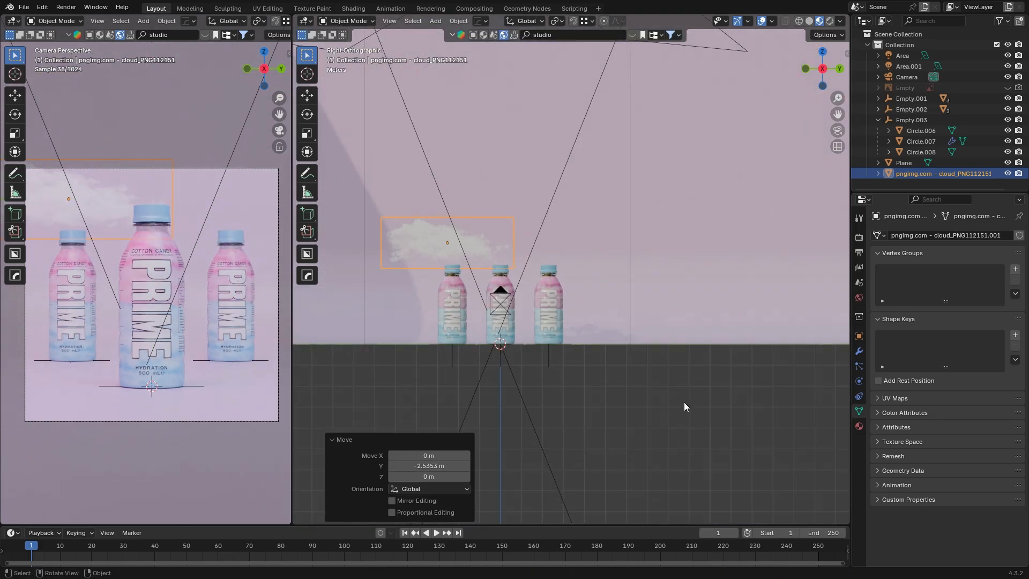
pyautogui.click(683, 402)
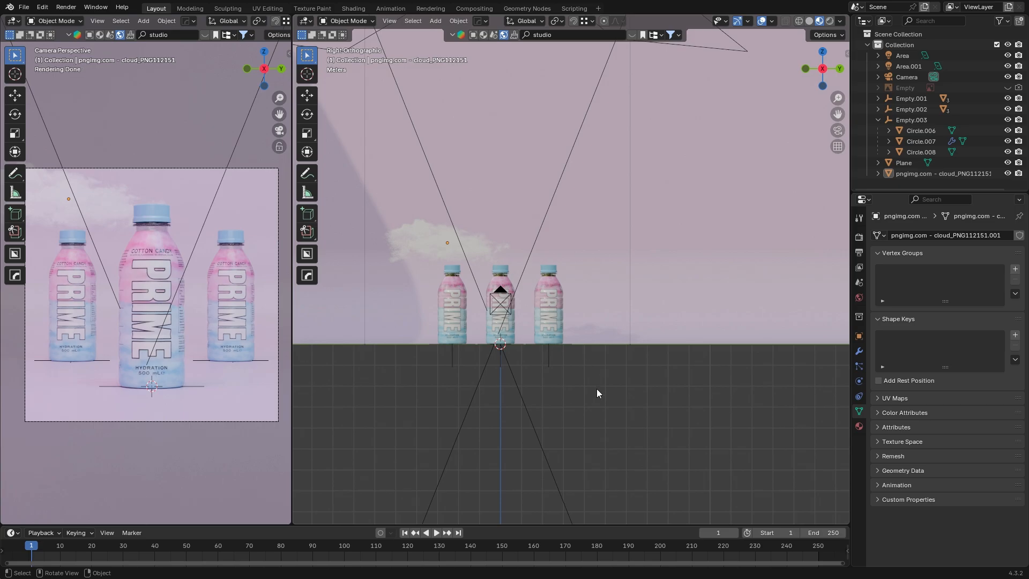
# - Import white-cloud.png as a second image mesh plane
pyautogui.hotkey('shift', 'a')
pyautogui.moveTo(597, 388)
pyautogui.click(666, 408)
pyautogui.doubleClick(490, 236)
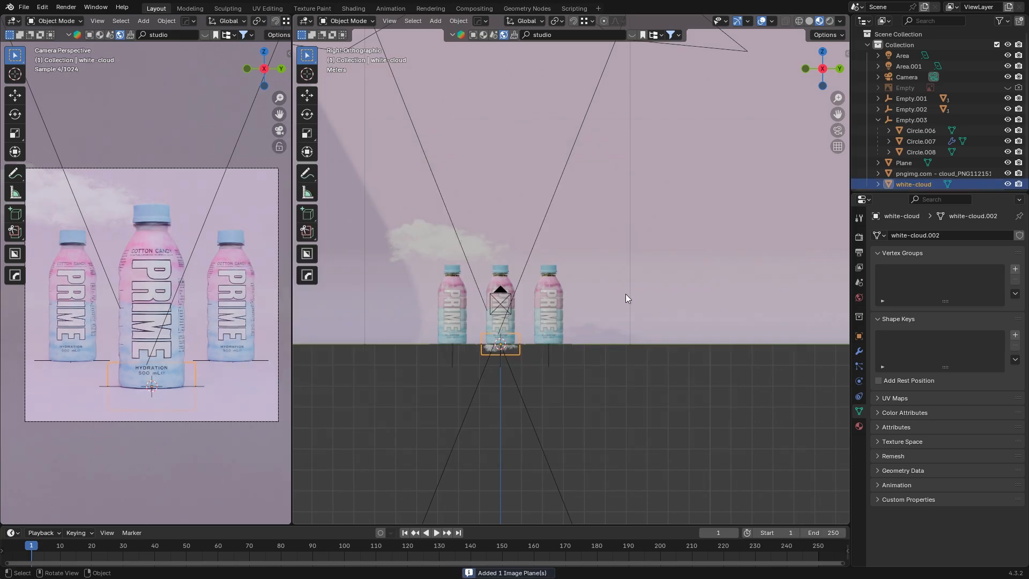
# - Raise the white-cloud plane along Z, scale it by 2.143 and shift it about 2.76 m along Y
pyautogui.press('g')
pyautogui.press('z')
pyautogui.click(632, 215)
pyautogui.press('s')
pyautogui.click(784, 176)
pyautogui.press('g')
pyautogui.press('y')
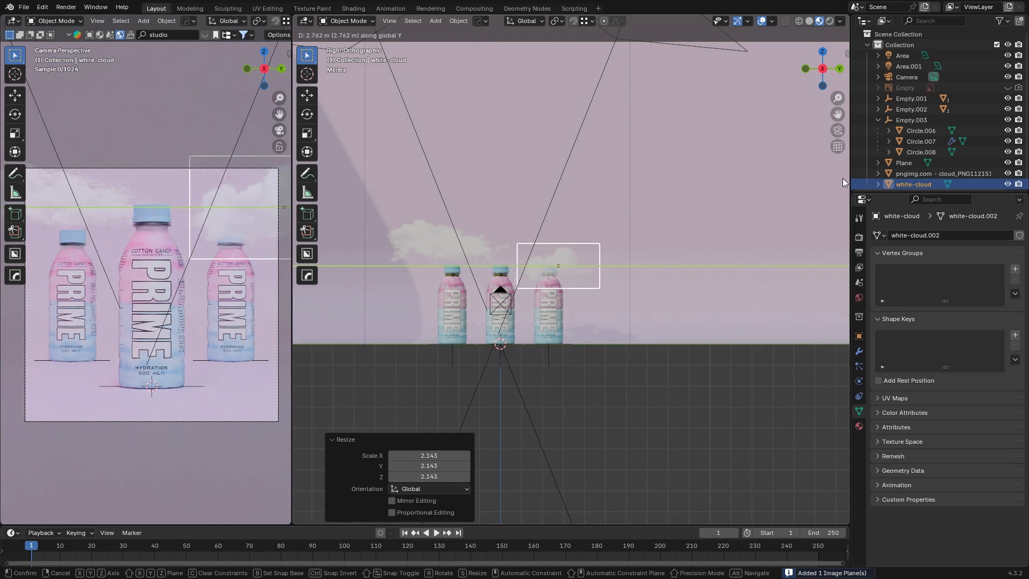
pyautogui.click(844, 183)
# - Adjust the white-cloud plane's height and move it about -9.79 m along X behind the rear bottles
pyautogui.press('g')
pyautogui.press('z')
pyautogui.click(818, 174)
pyautogui.moveTo(814, 174); pyautogui.dragTo(651, 235, button='middle')
pyautogui.press('g')
pyautogui.press('x')
pyautogui.click(779, 212)
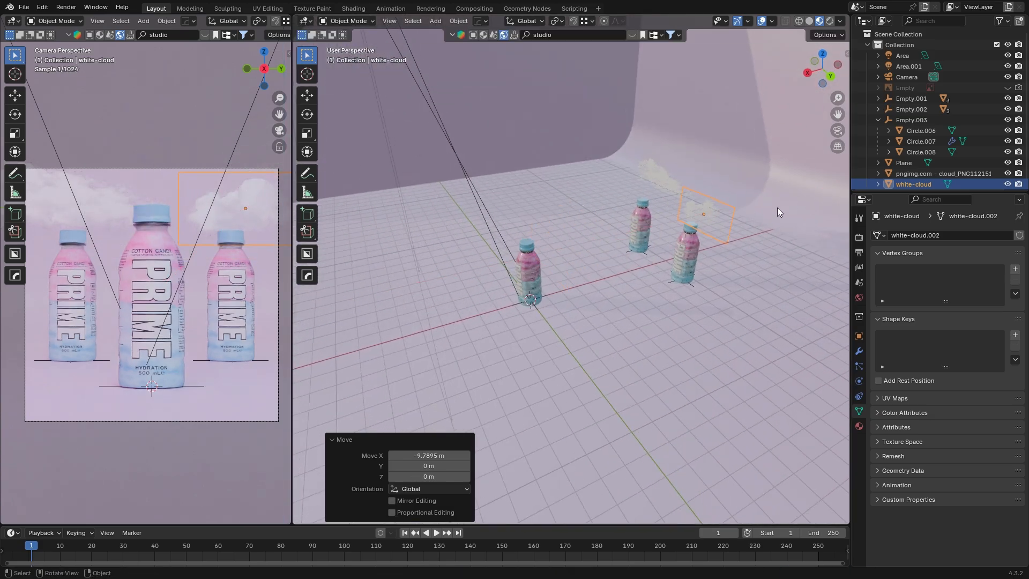
# - Enlarge the white-cloud plane and adjust its position along Y beside the first cloud
pyautogui.press('s')
pyautogui.click(812, 212)
pyautogui.press('g')
pyautogui.press('y')
pyautogui.click(825, 219)
# - Nudge the tilted copy of the first cloud about -0.08 m in Y and -0.05 m in Z, and deselect it
pyautogui.scroll(-5, 584, 337)
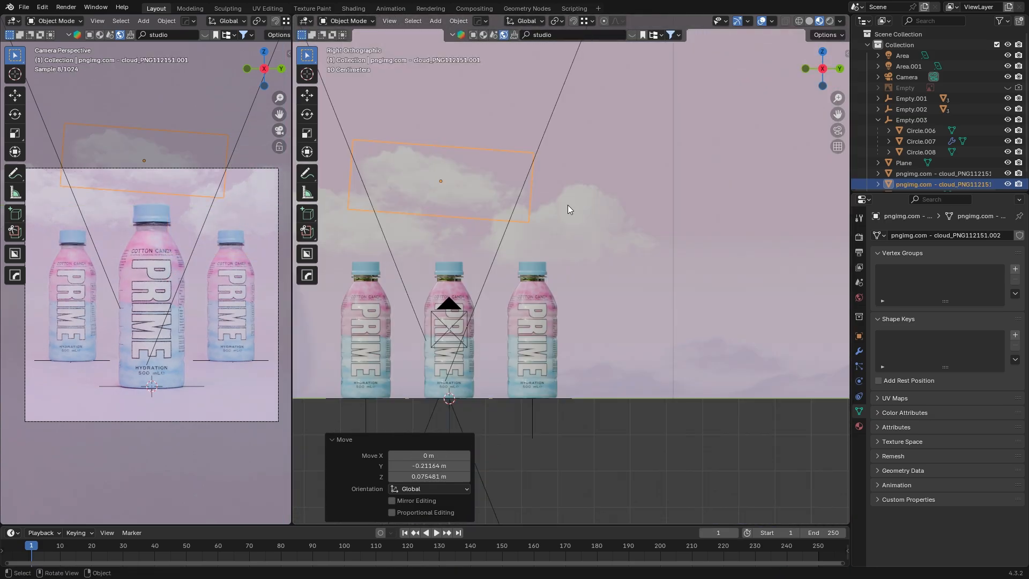
pyautogui.press('g')
pyautogui.click(556, 232)
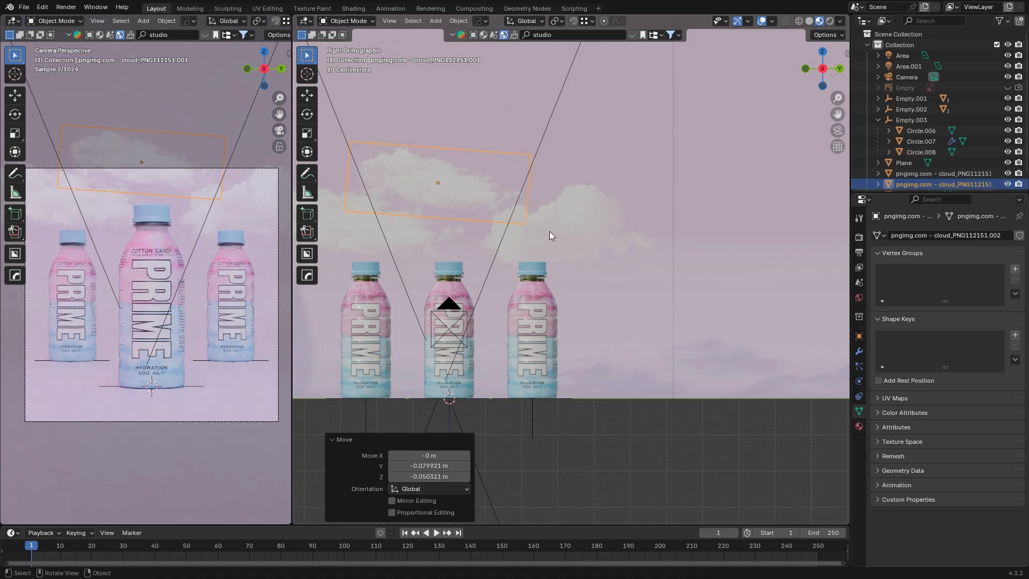
pyautogui.click(614, 426)
pyautogui.scroll(-3, 623, 317)
pyautogui.moveTo(622, 317); pyautogui.dragTo(508, 185, button='middle')
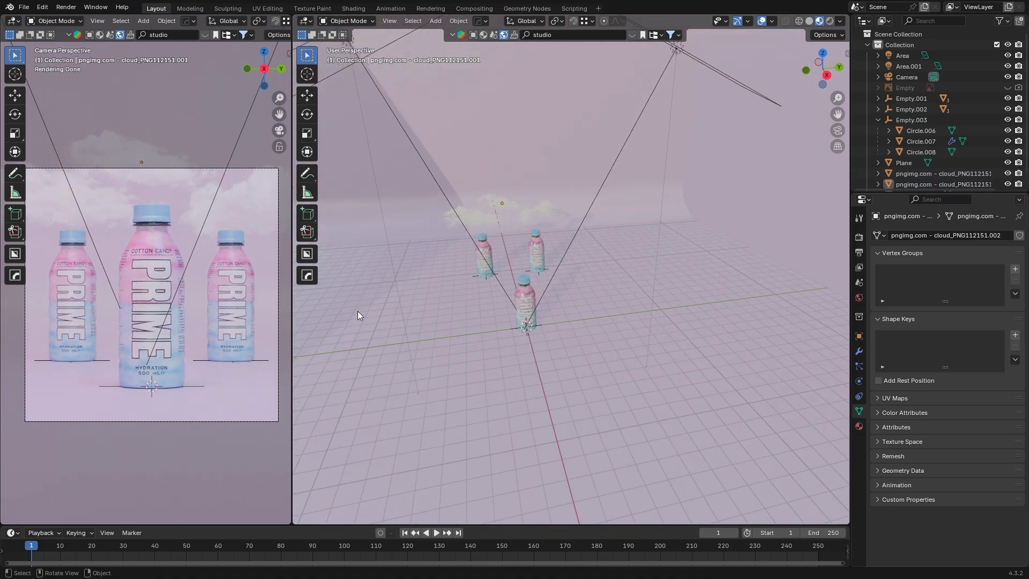
# - Return the scene view to solid shading, set the final render's maximum samples to 500 and render the image
pyautogui.click(809, 22)
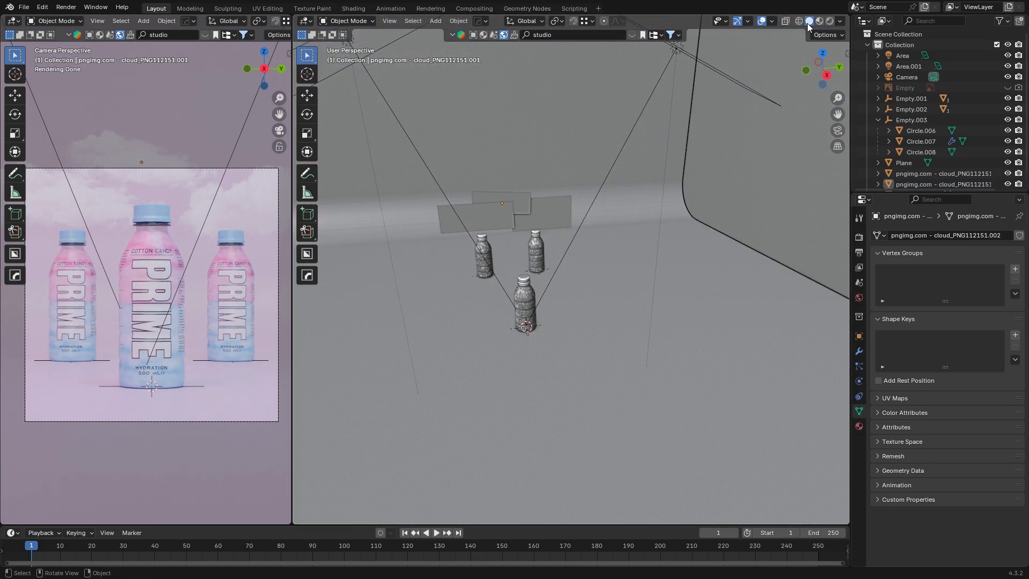
pyautogui.click(859, 237)
pyautogui.click(974, 393)
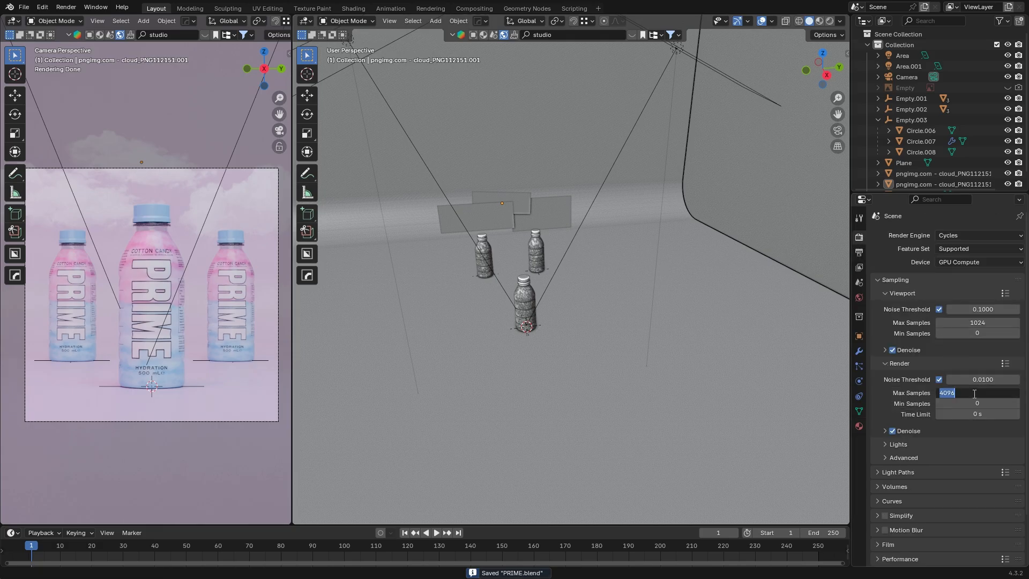
pyautogui.press('Return')
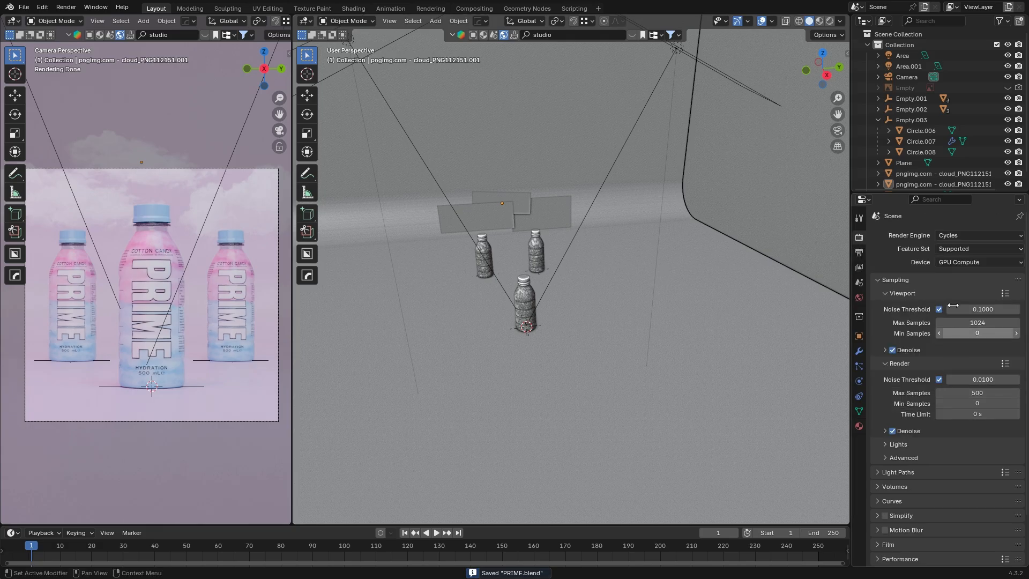
pyautogui.press('F12')
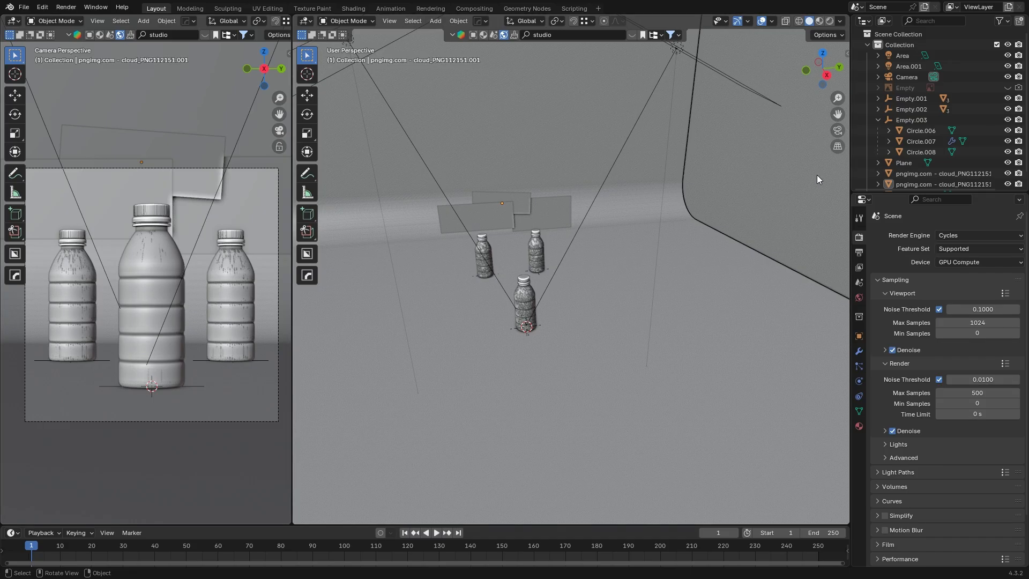
# - Enable the camera's depth of field and focus it on the front bottle's Circle.008, with the camera view in rendered shading
pyautogui.scroll(-4, 584, 351)
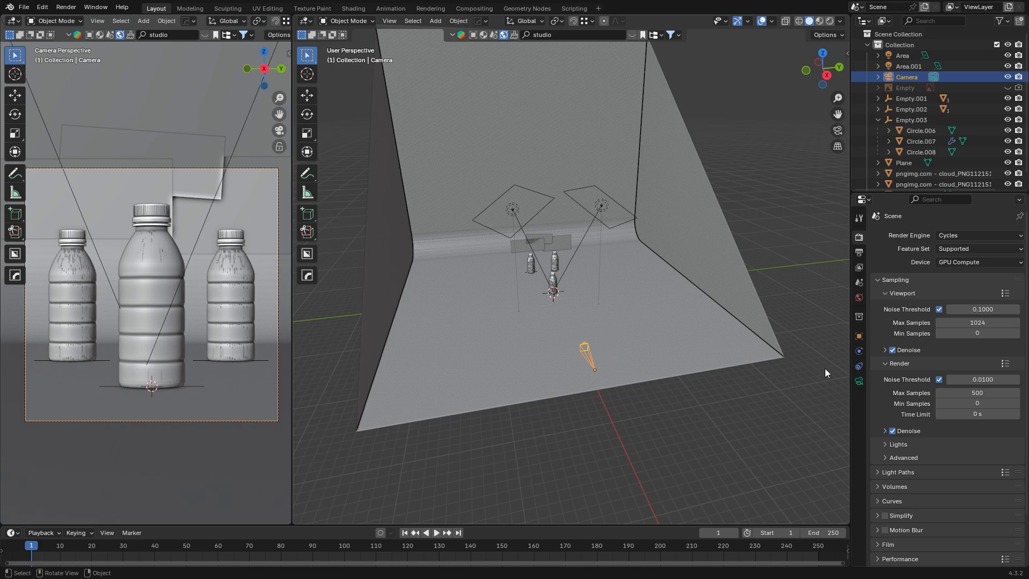
pyautogui.click(858, 381)
pyautogui.scroll(5, 609, 333)
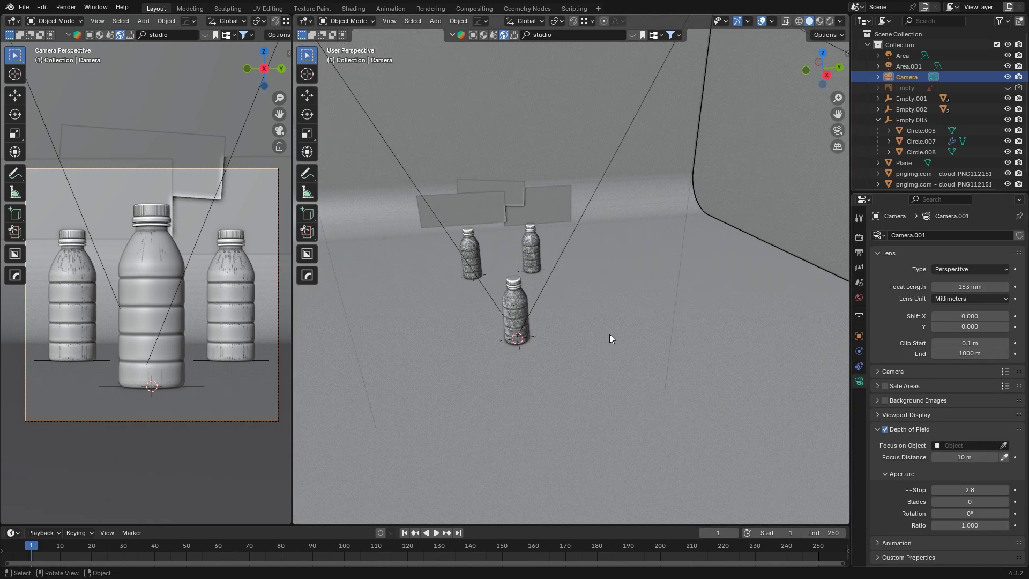
pyautogui.press('z')
pyautogui.press('z')
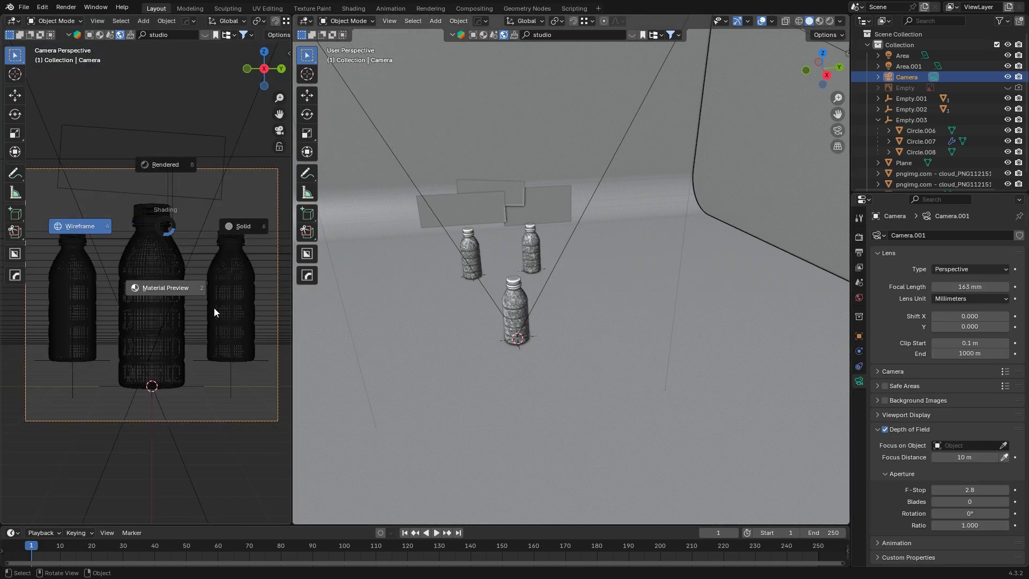
pyautogui.click(180, 157)
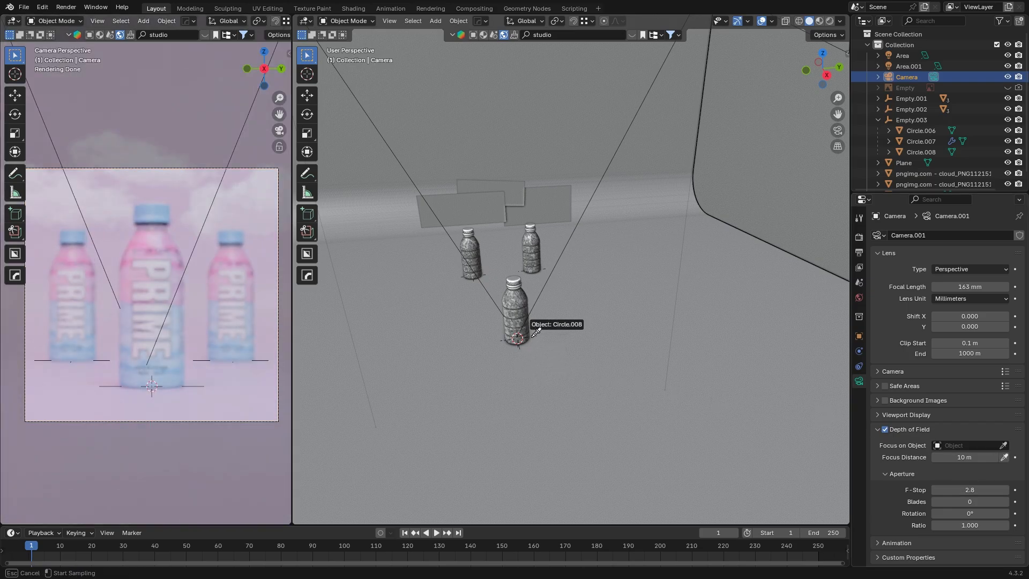
pyautogui.click(516, 316)
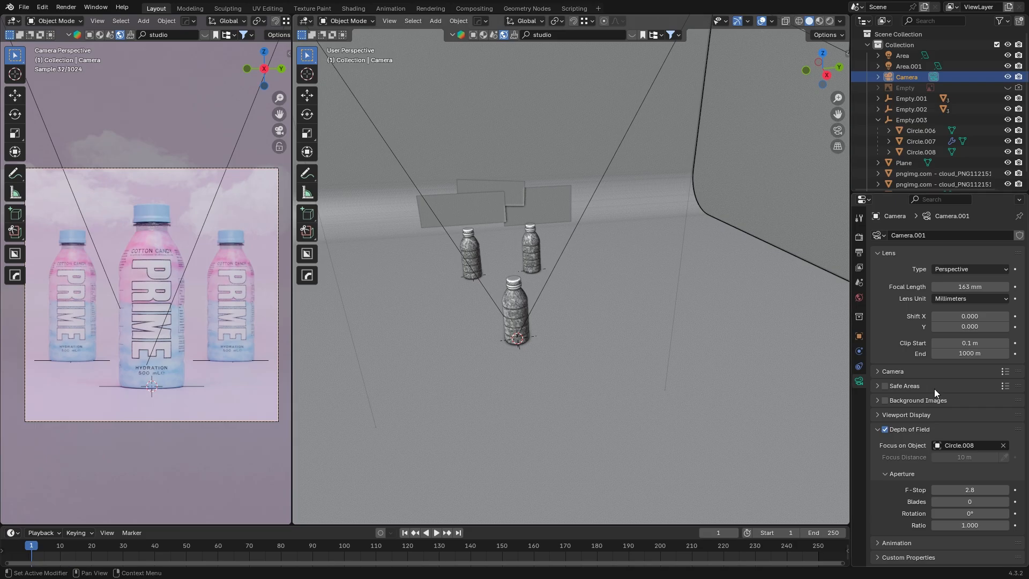
# - Set the camera's F-Stop to 0.8 and save the file
pyautogui.moveTo(967, 486)
pyautogui.mouseDown()
pyautogui.moveTo(996, 486)
pyautogui.moveTo(956, 490)
pyautogui.mouseUp()
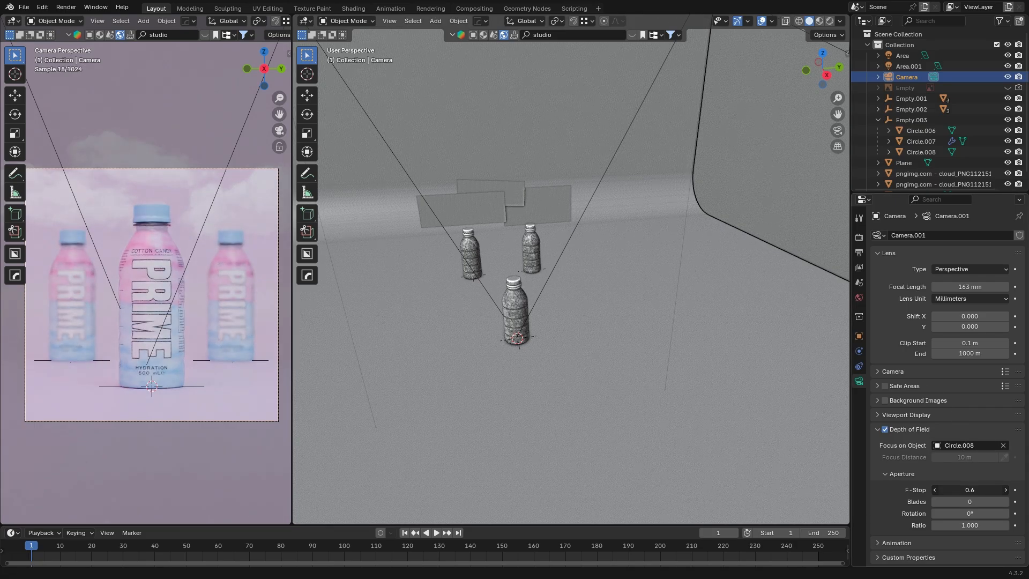
pyautogui.moveTo(956, 489); pyautogui.dragTo(948, 489)
pyautogui.hotkey('ctrl', 's')
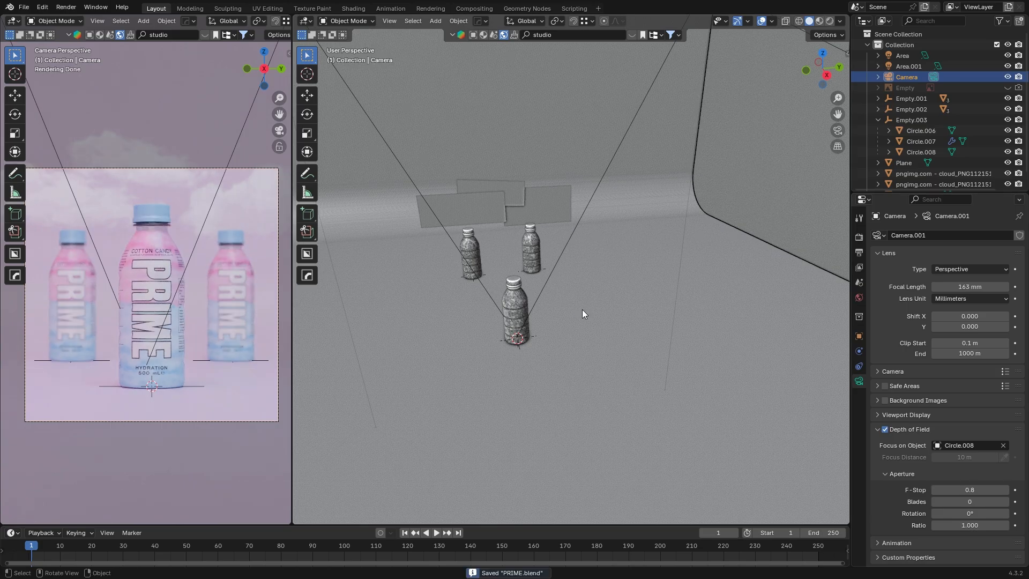
# - Switch the camera view to solid shading and render the final image with depth of field
pyautogui.press('z')
pyautogui.click(207, 138)
pyautogui.click(66, 7)
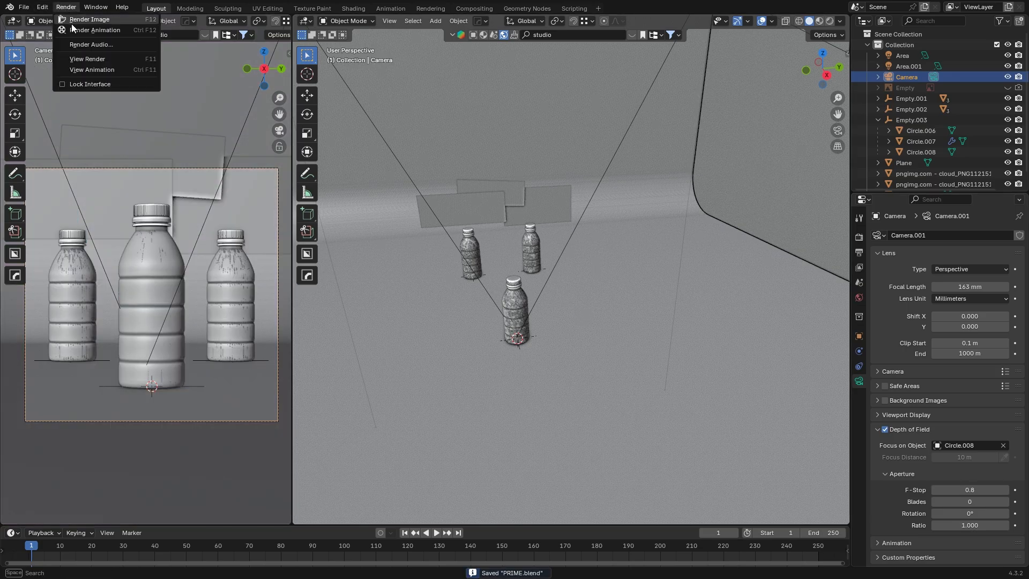
pyautogui.click(71, 24)
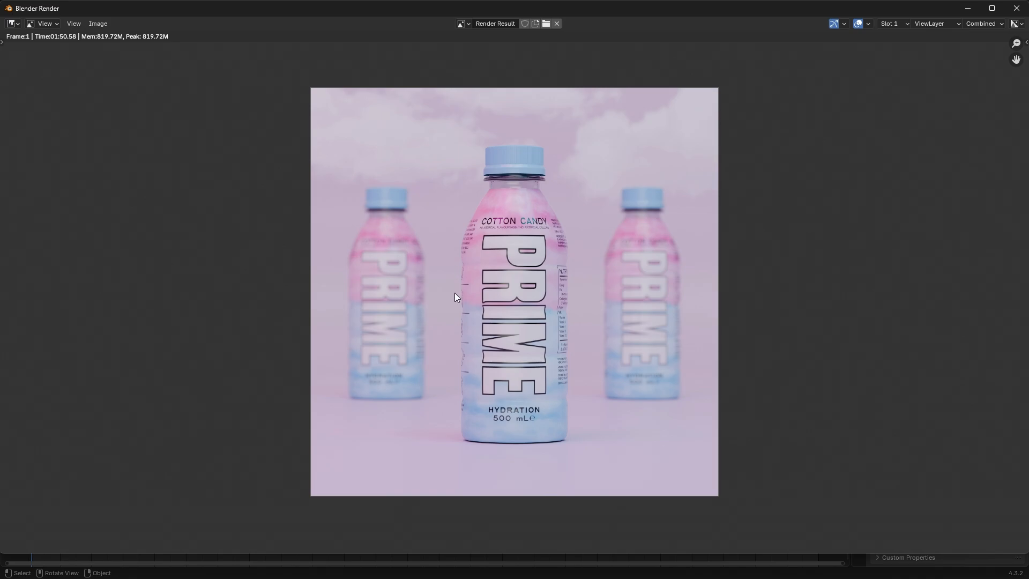